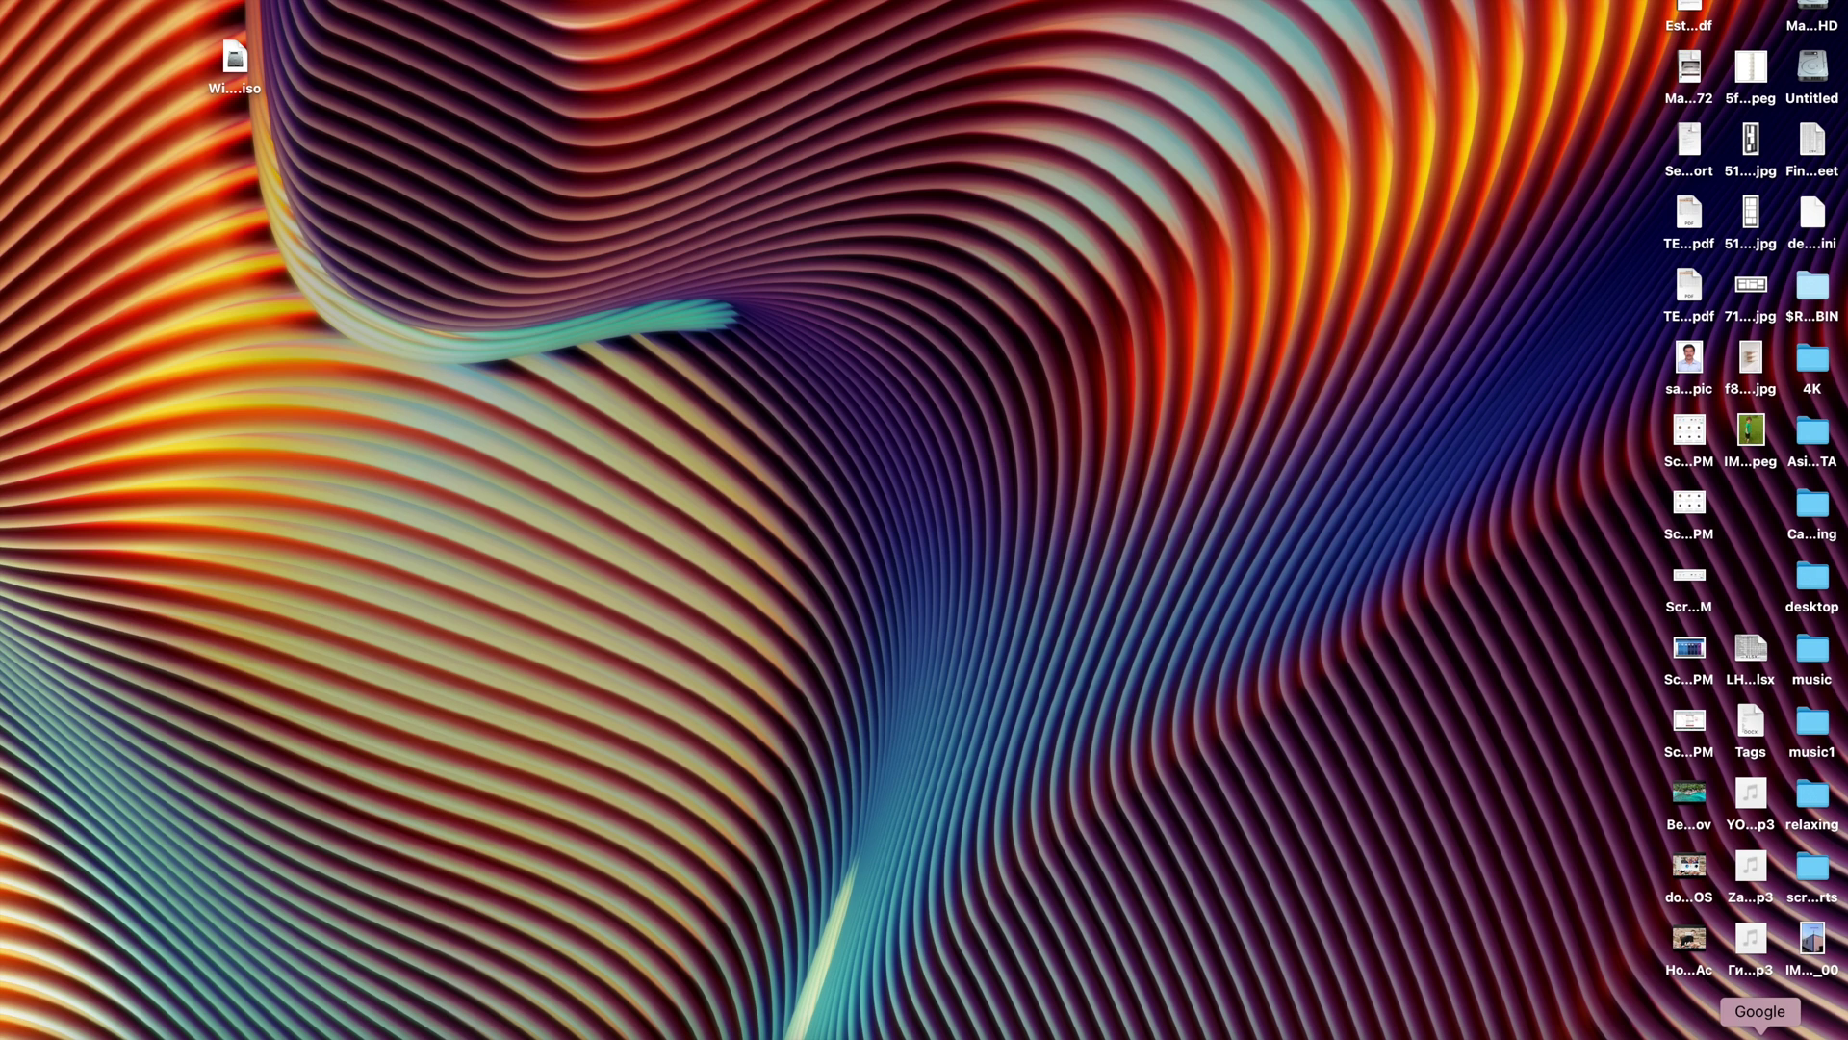
Step: Switch to the web browser and open the parallels.com home page
click(1759, 1033)
click(971, 491)
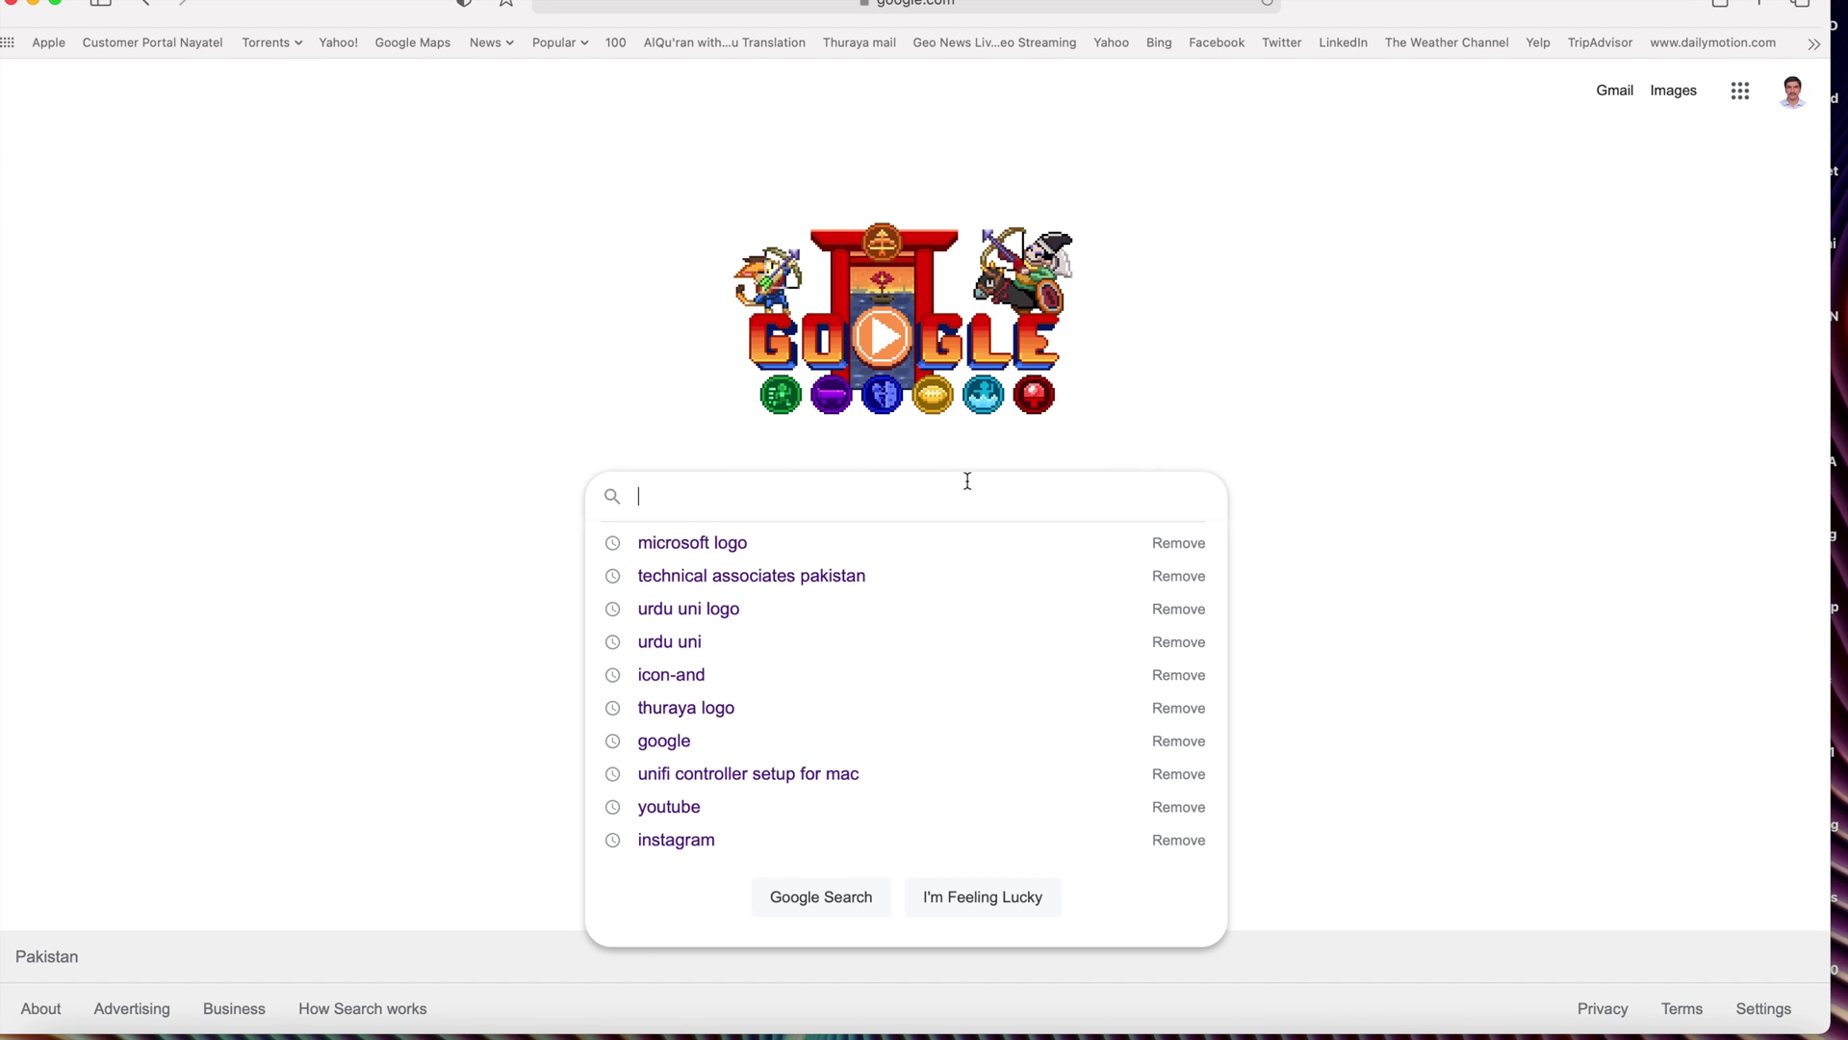
click(752, 2)
text(p)
key(Return)
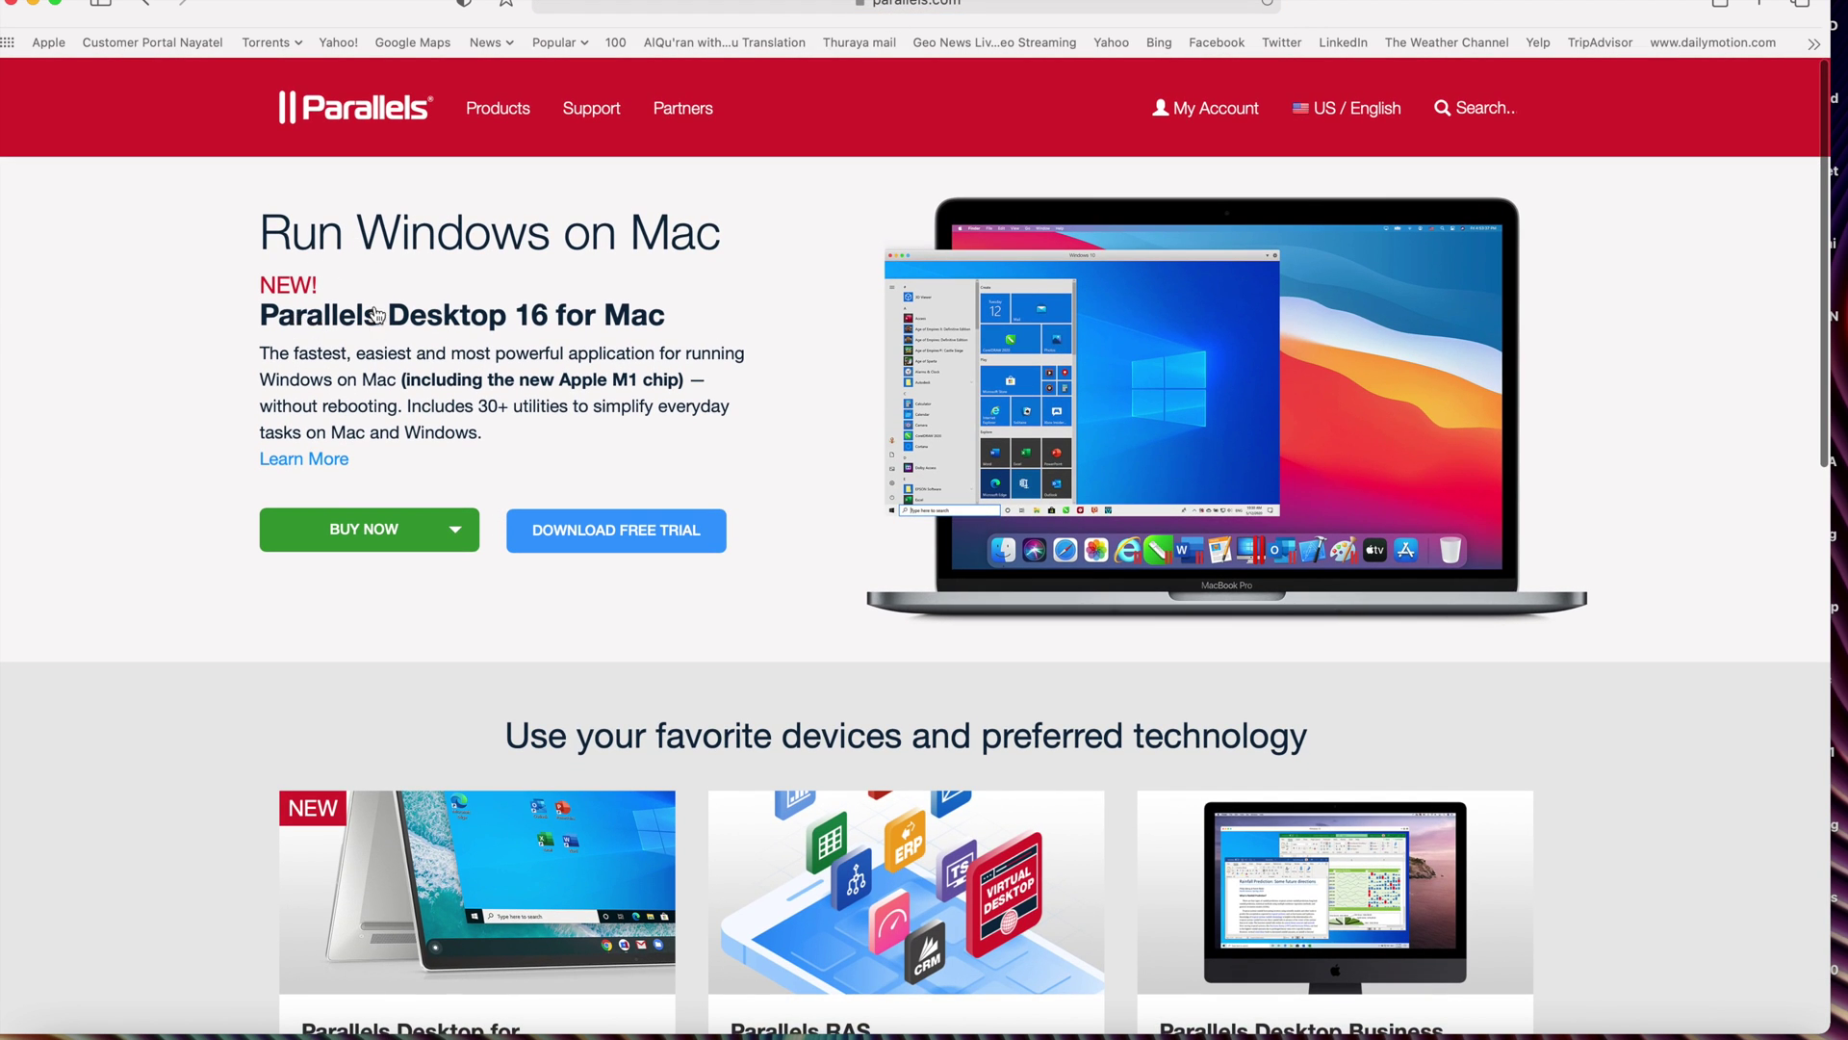
scroll(598, 626, down, 3)
scroll(811, 430, up, 3)
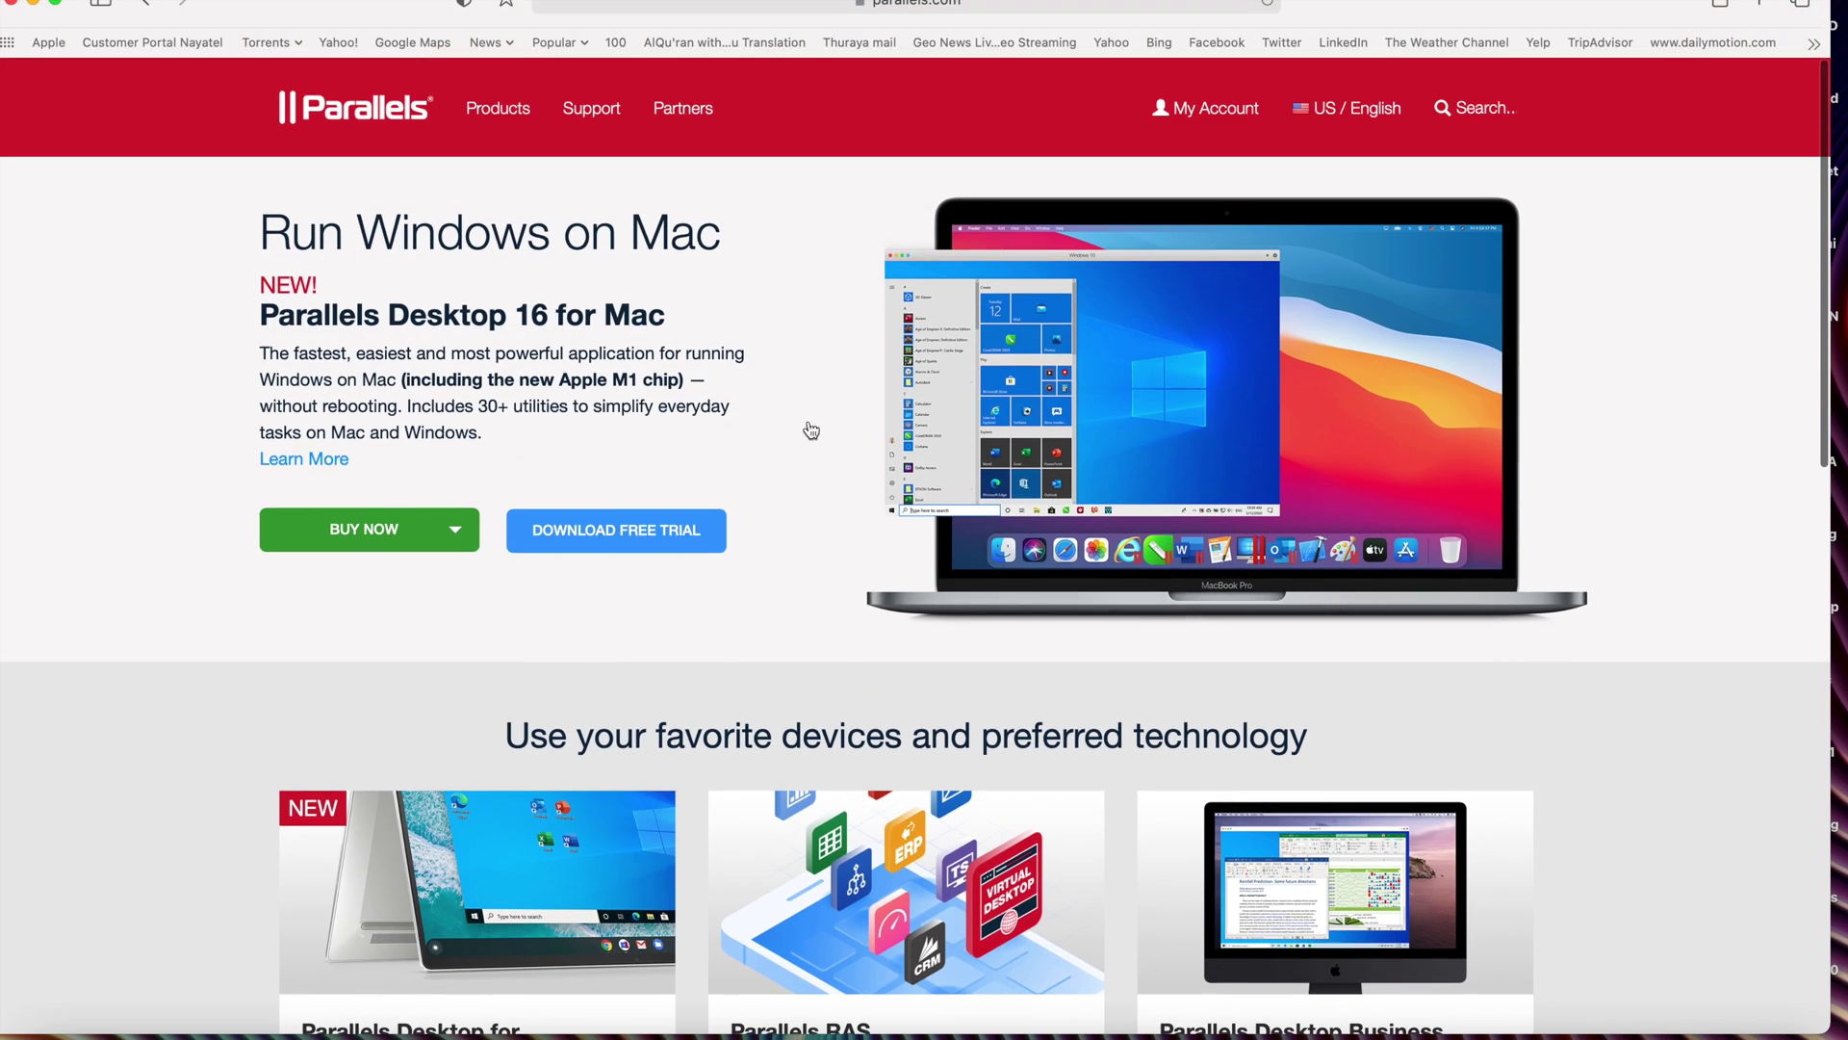
Step: Look over the free trial download page, return to the Parallels home page and review its product offerings
click(630, 541)
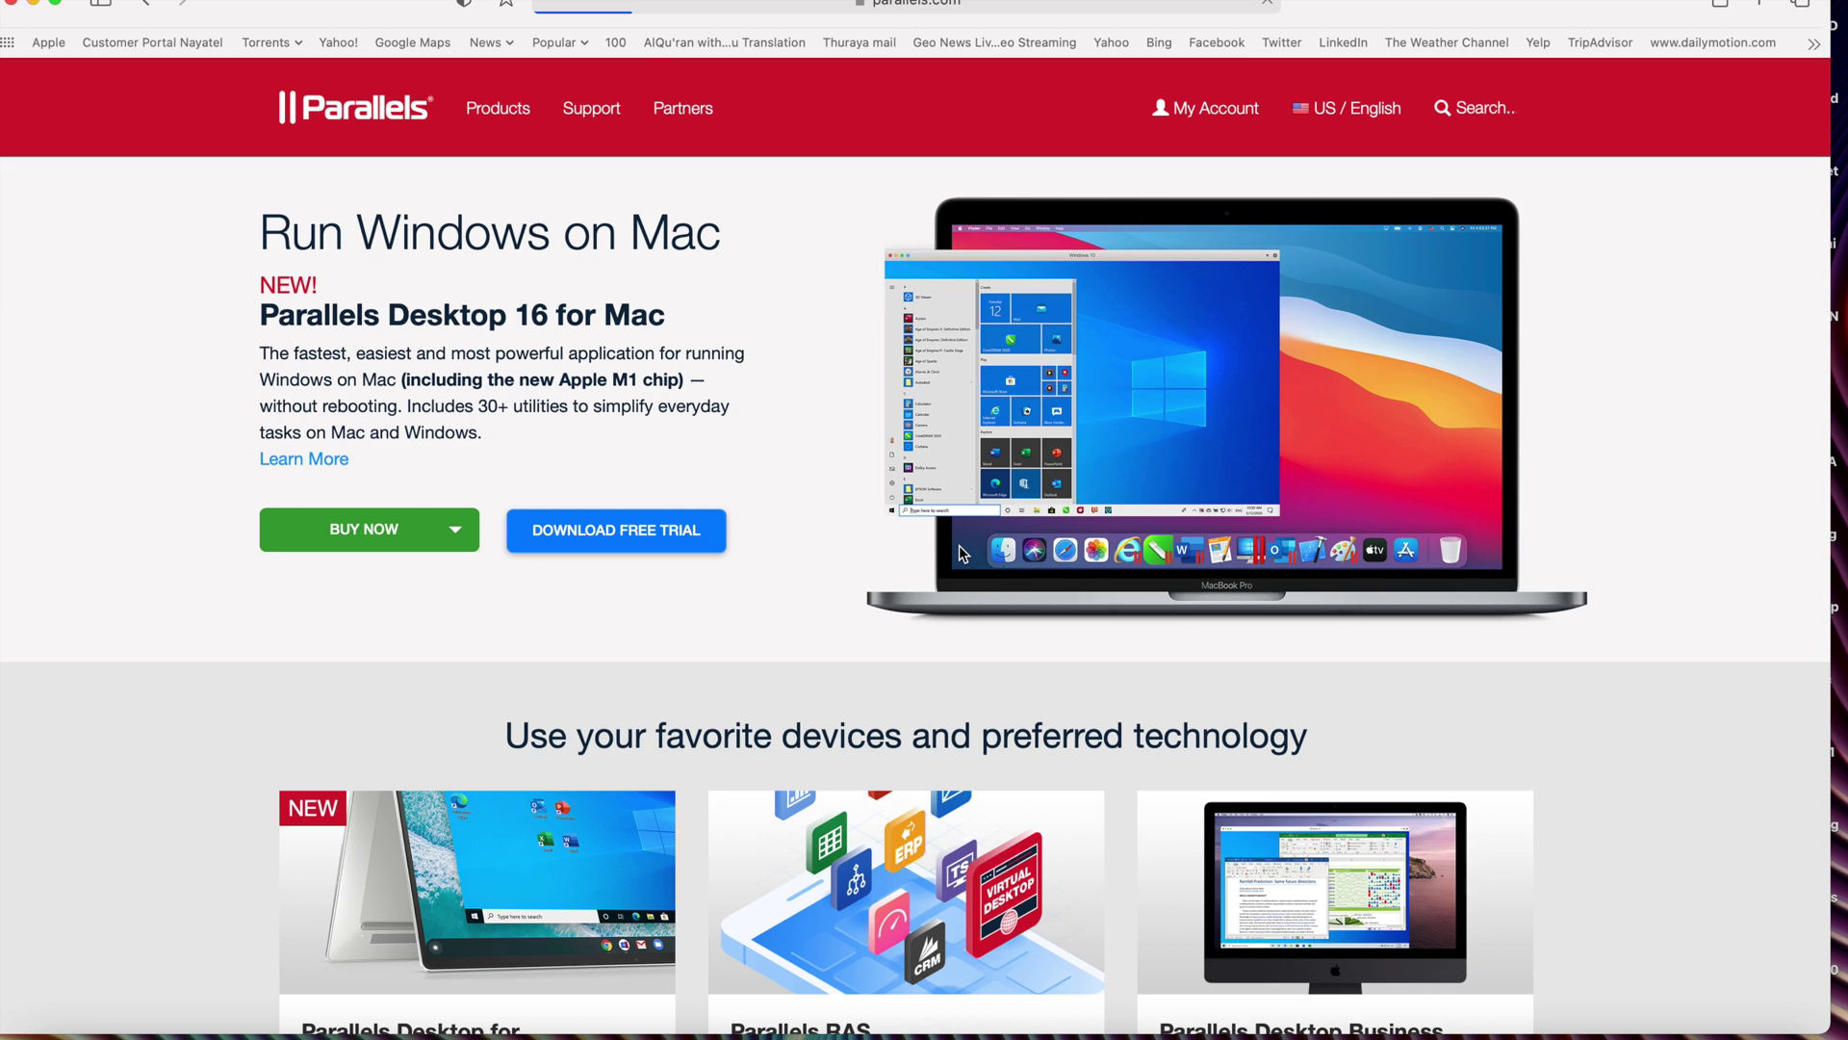
scroll(968, 635, down, 4)
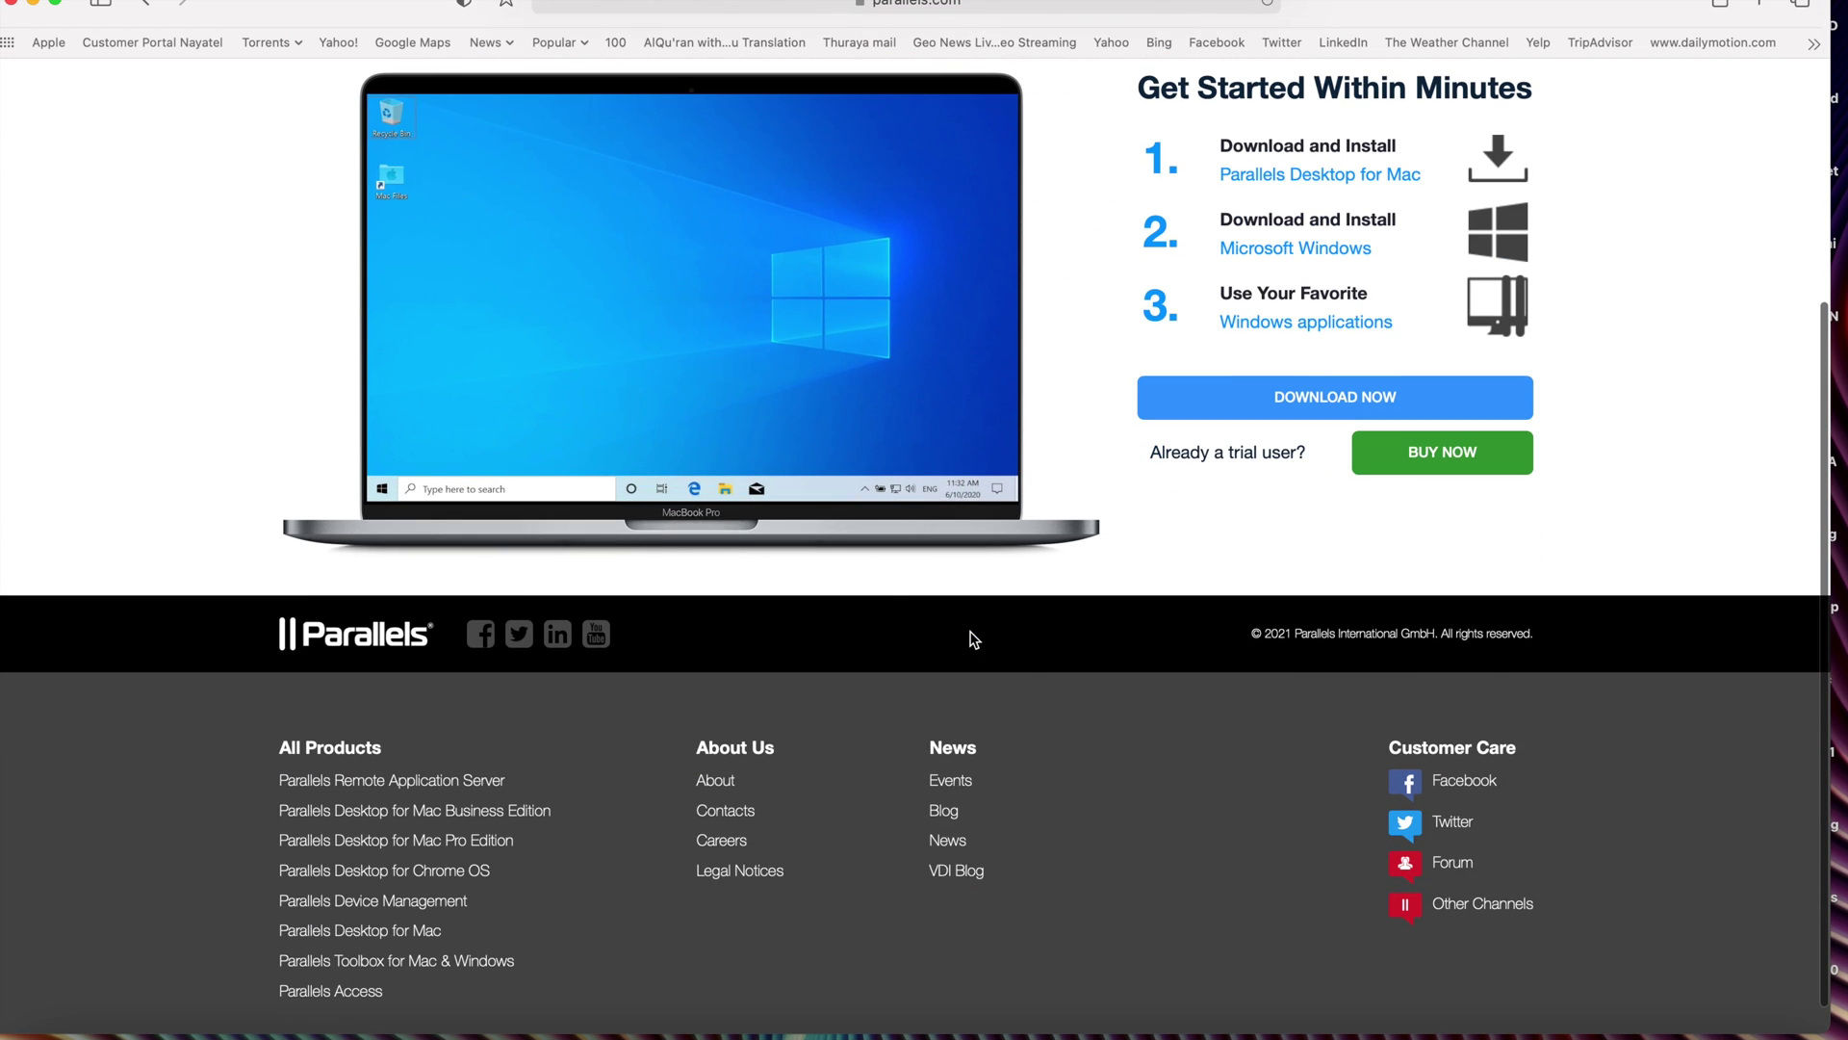
scroll(830, 532, up, 4)
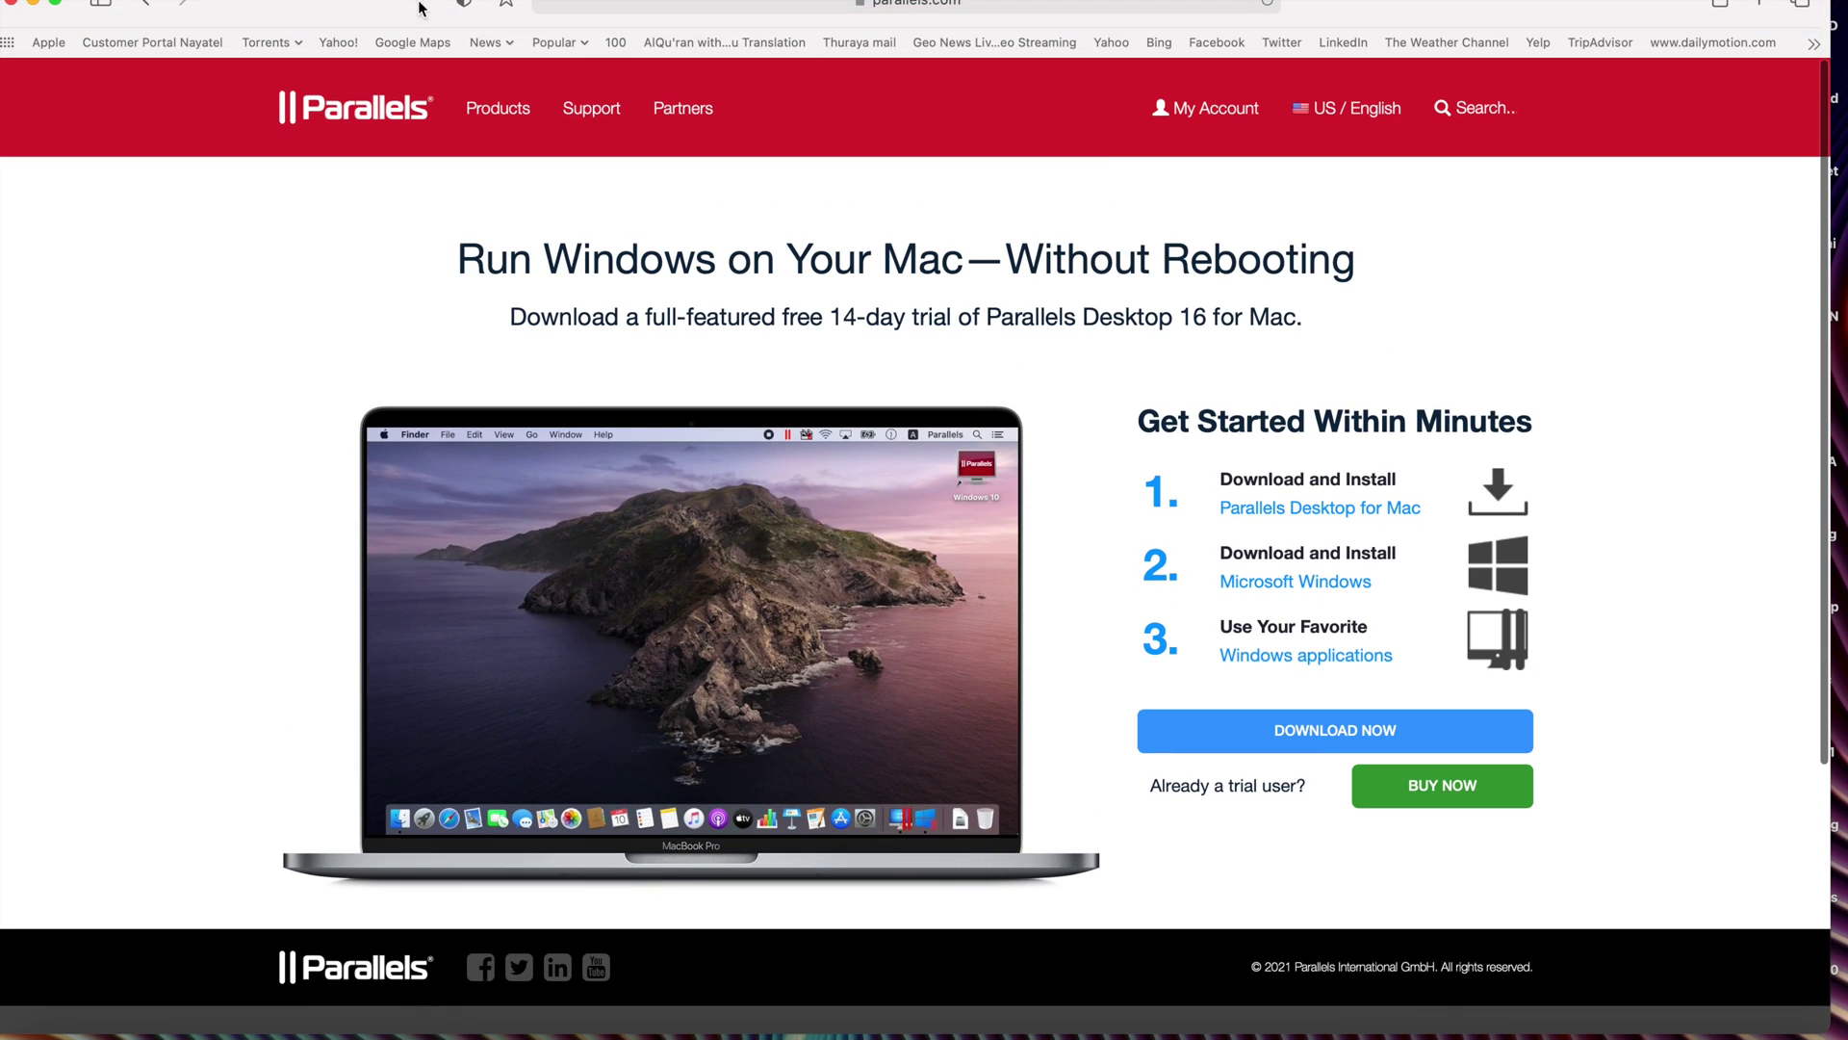
click(150, 8)
scroll(678, 680, down, 15)
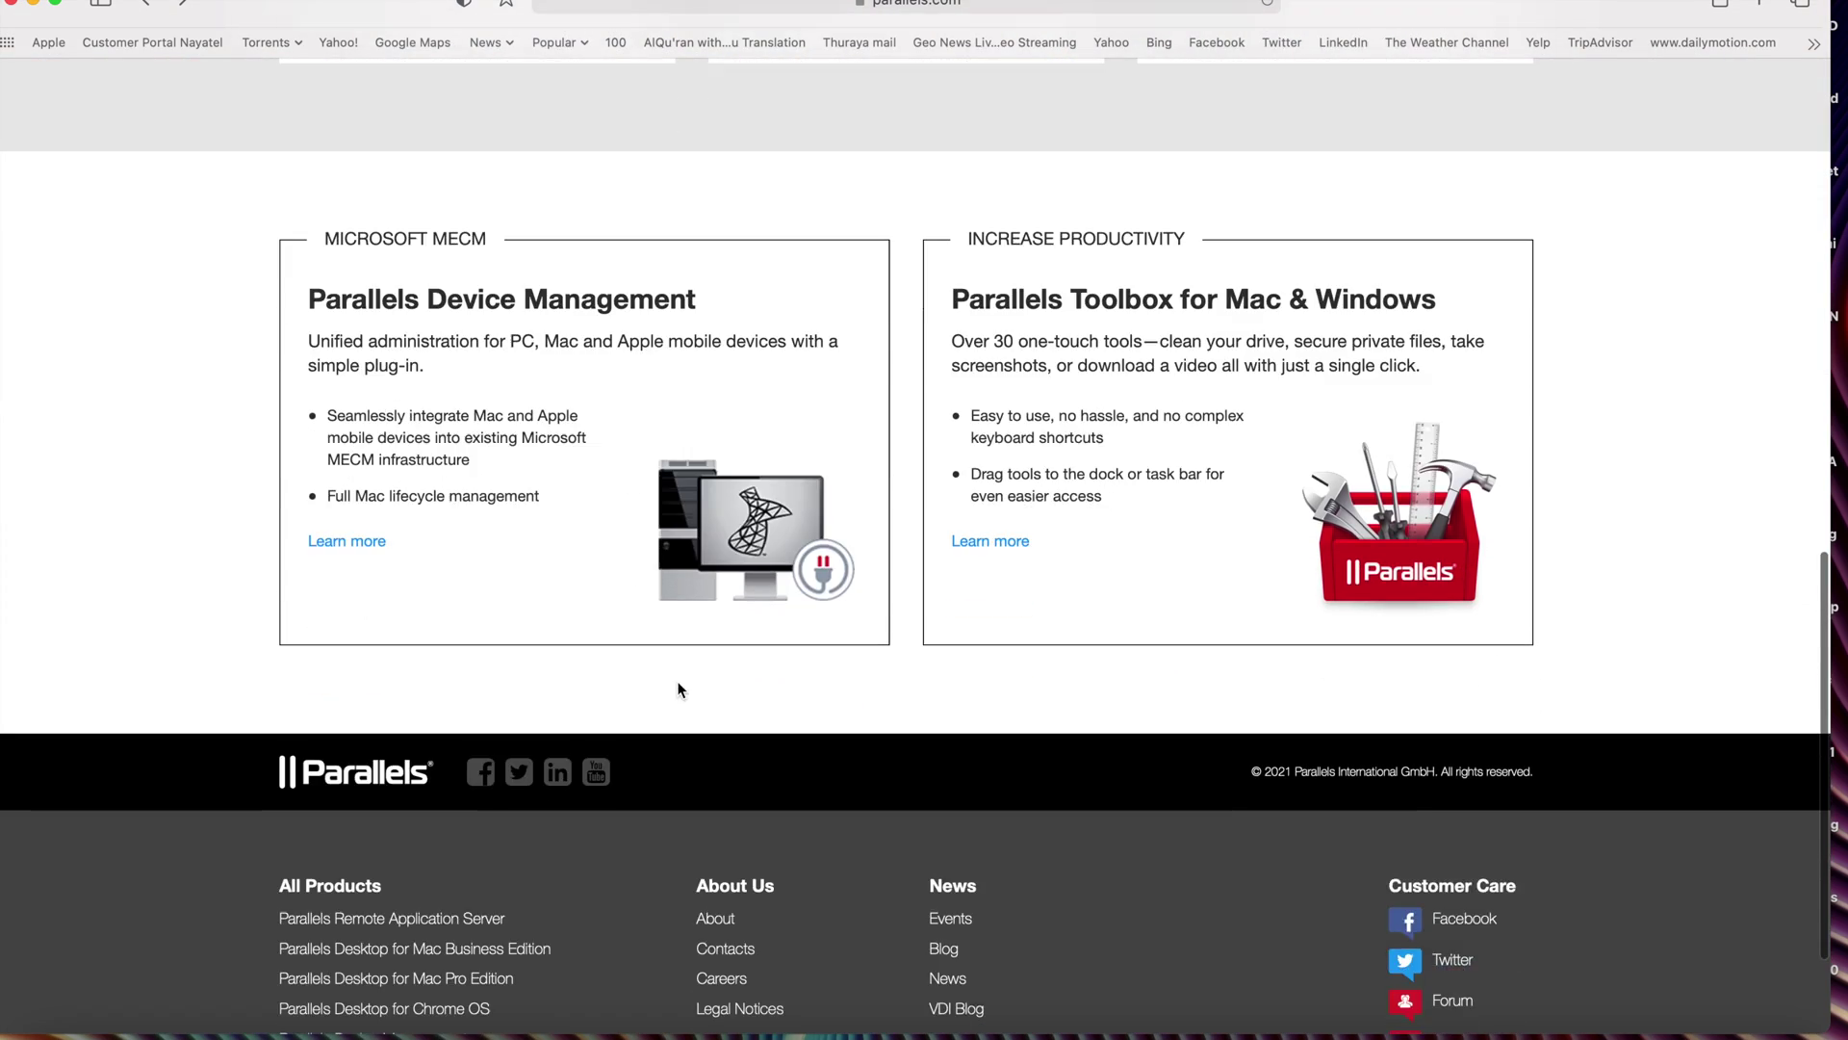
scroll(658, 575, up, 15)
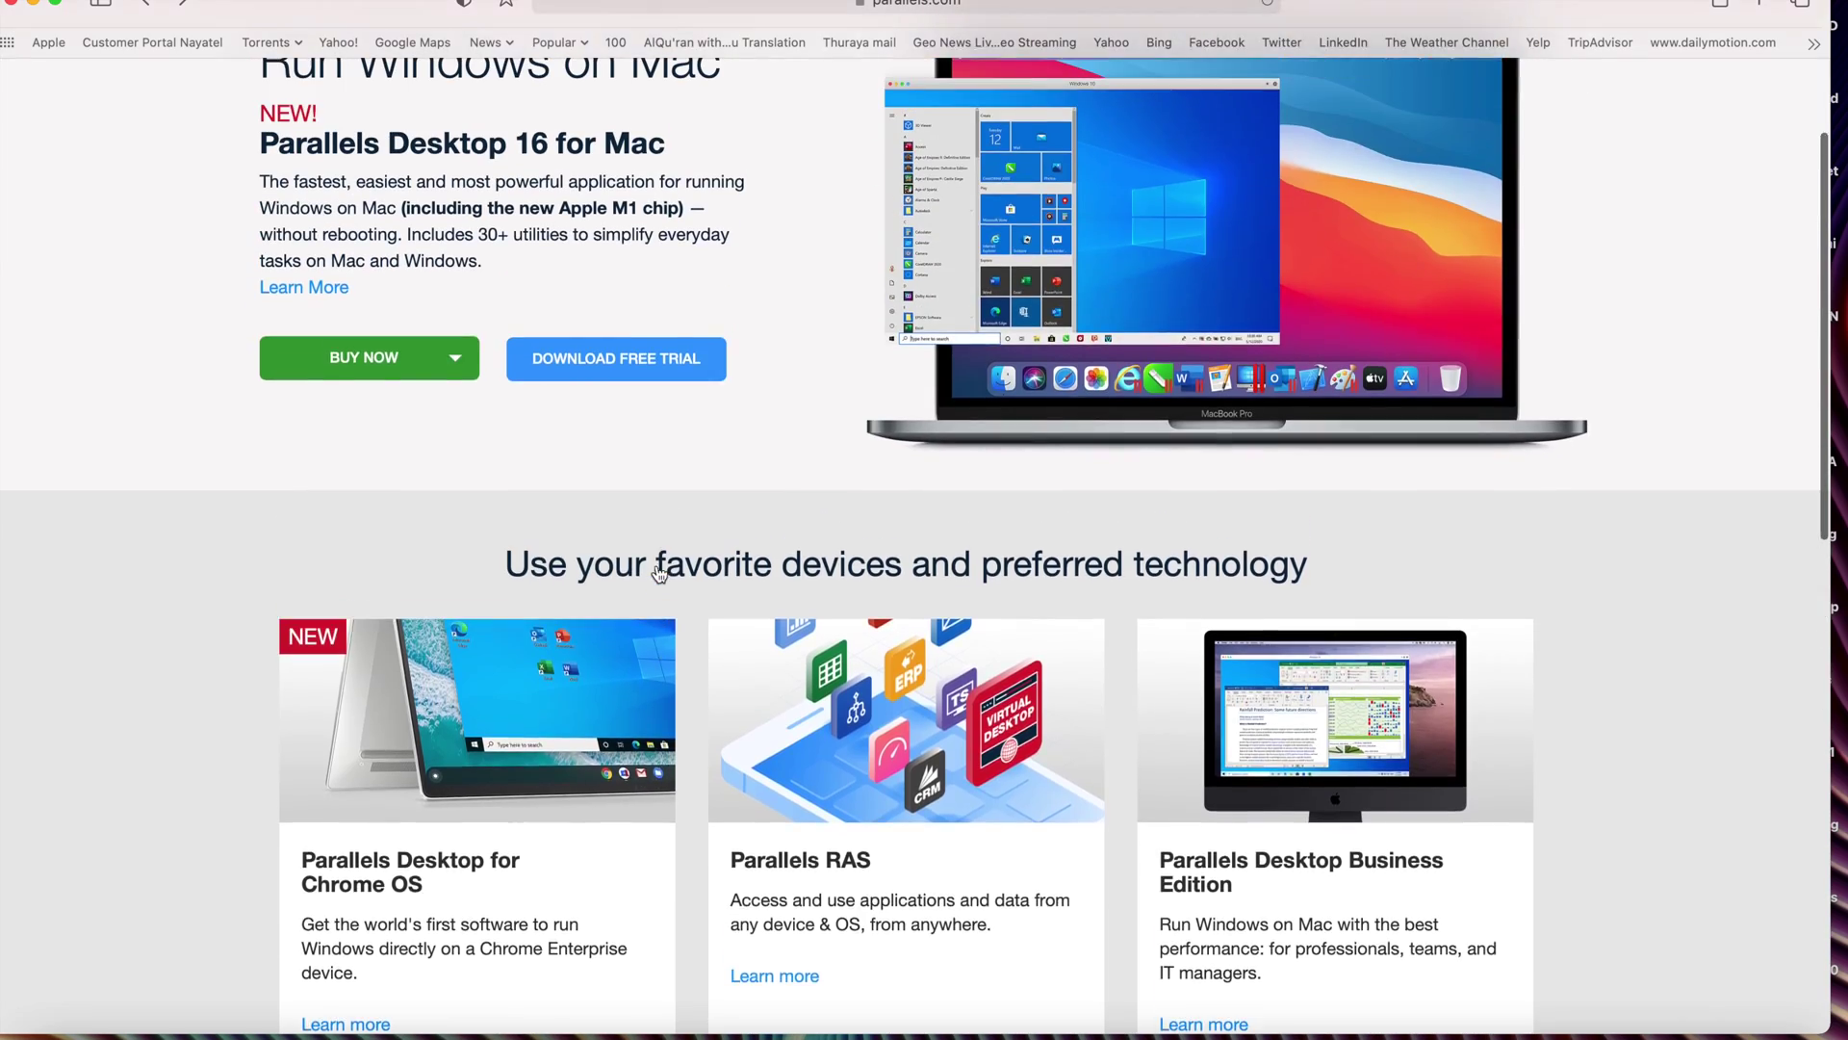
scroll(659, 574, up, 2)
Step: Open the Parallels Desktop 16 for Mac overview page and check its free trial page before returning to the overview
click(315, 464)
scroll(818, 785, down, 2)
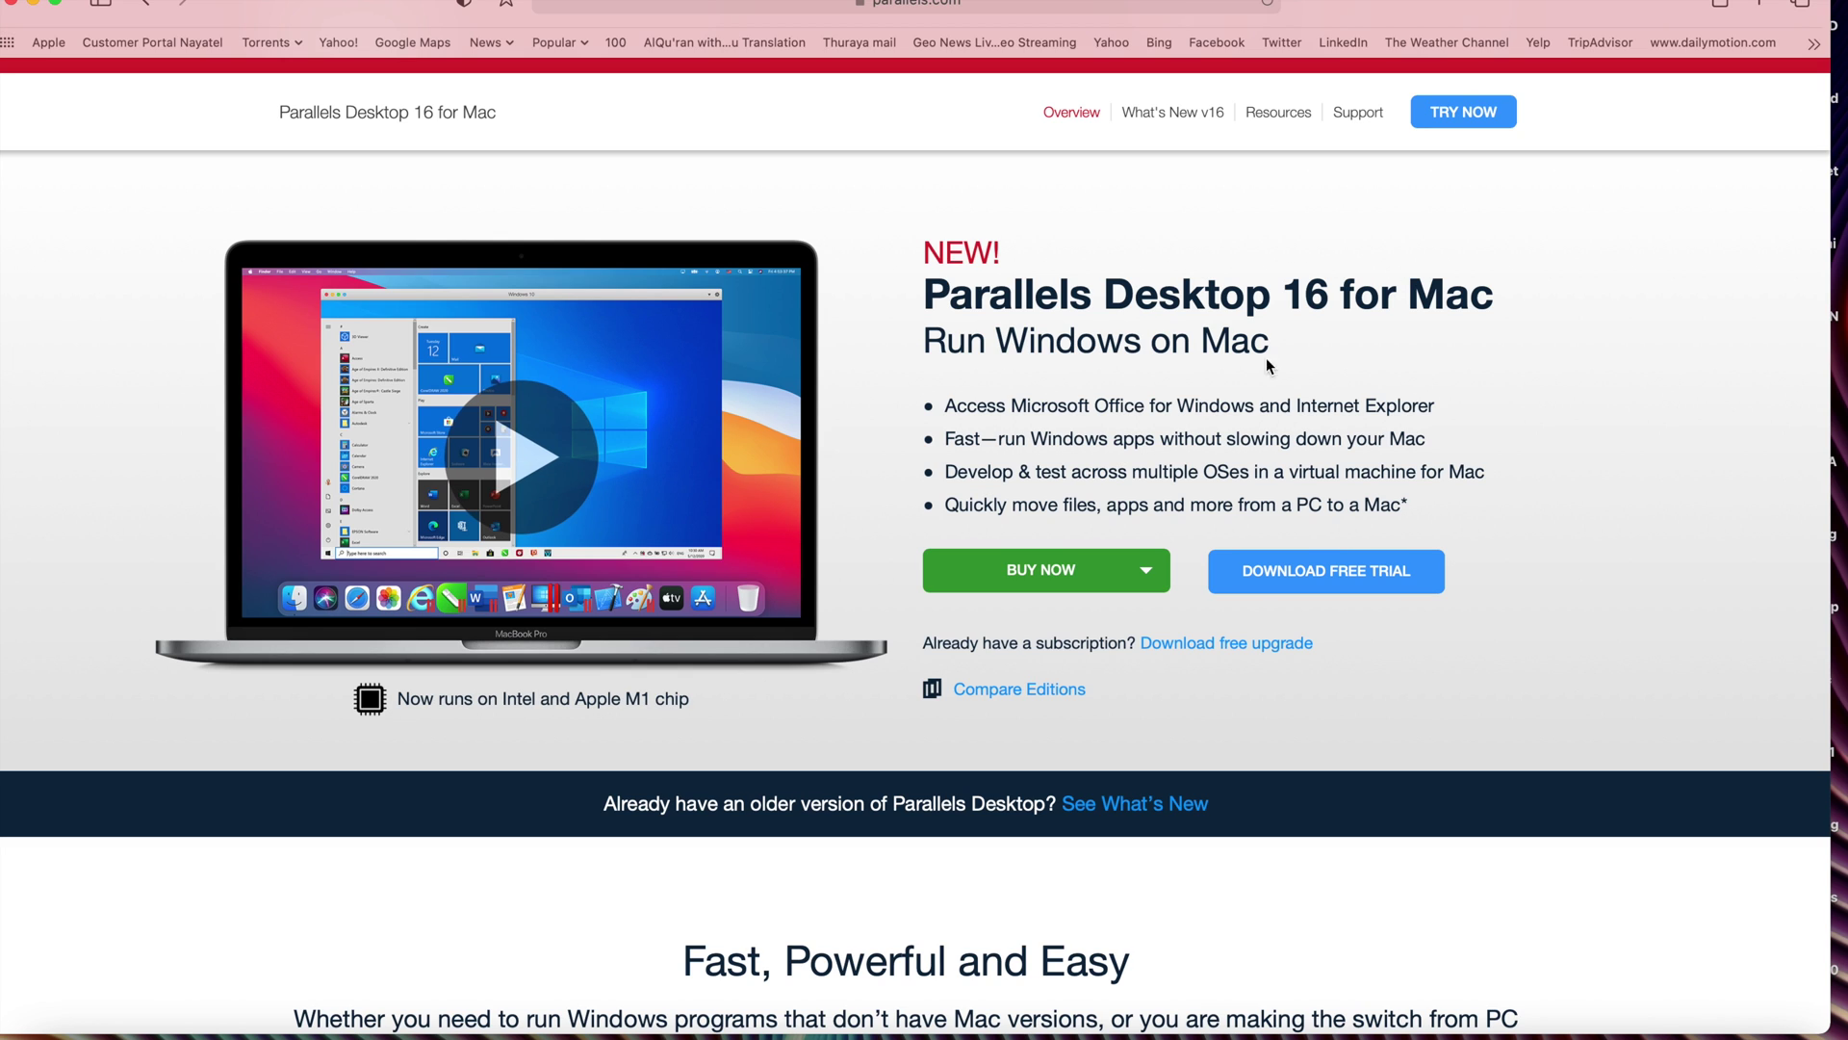
click(1307, 576)
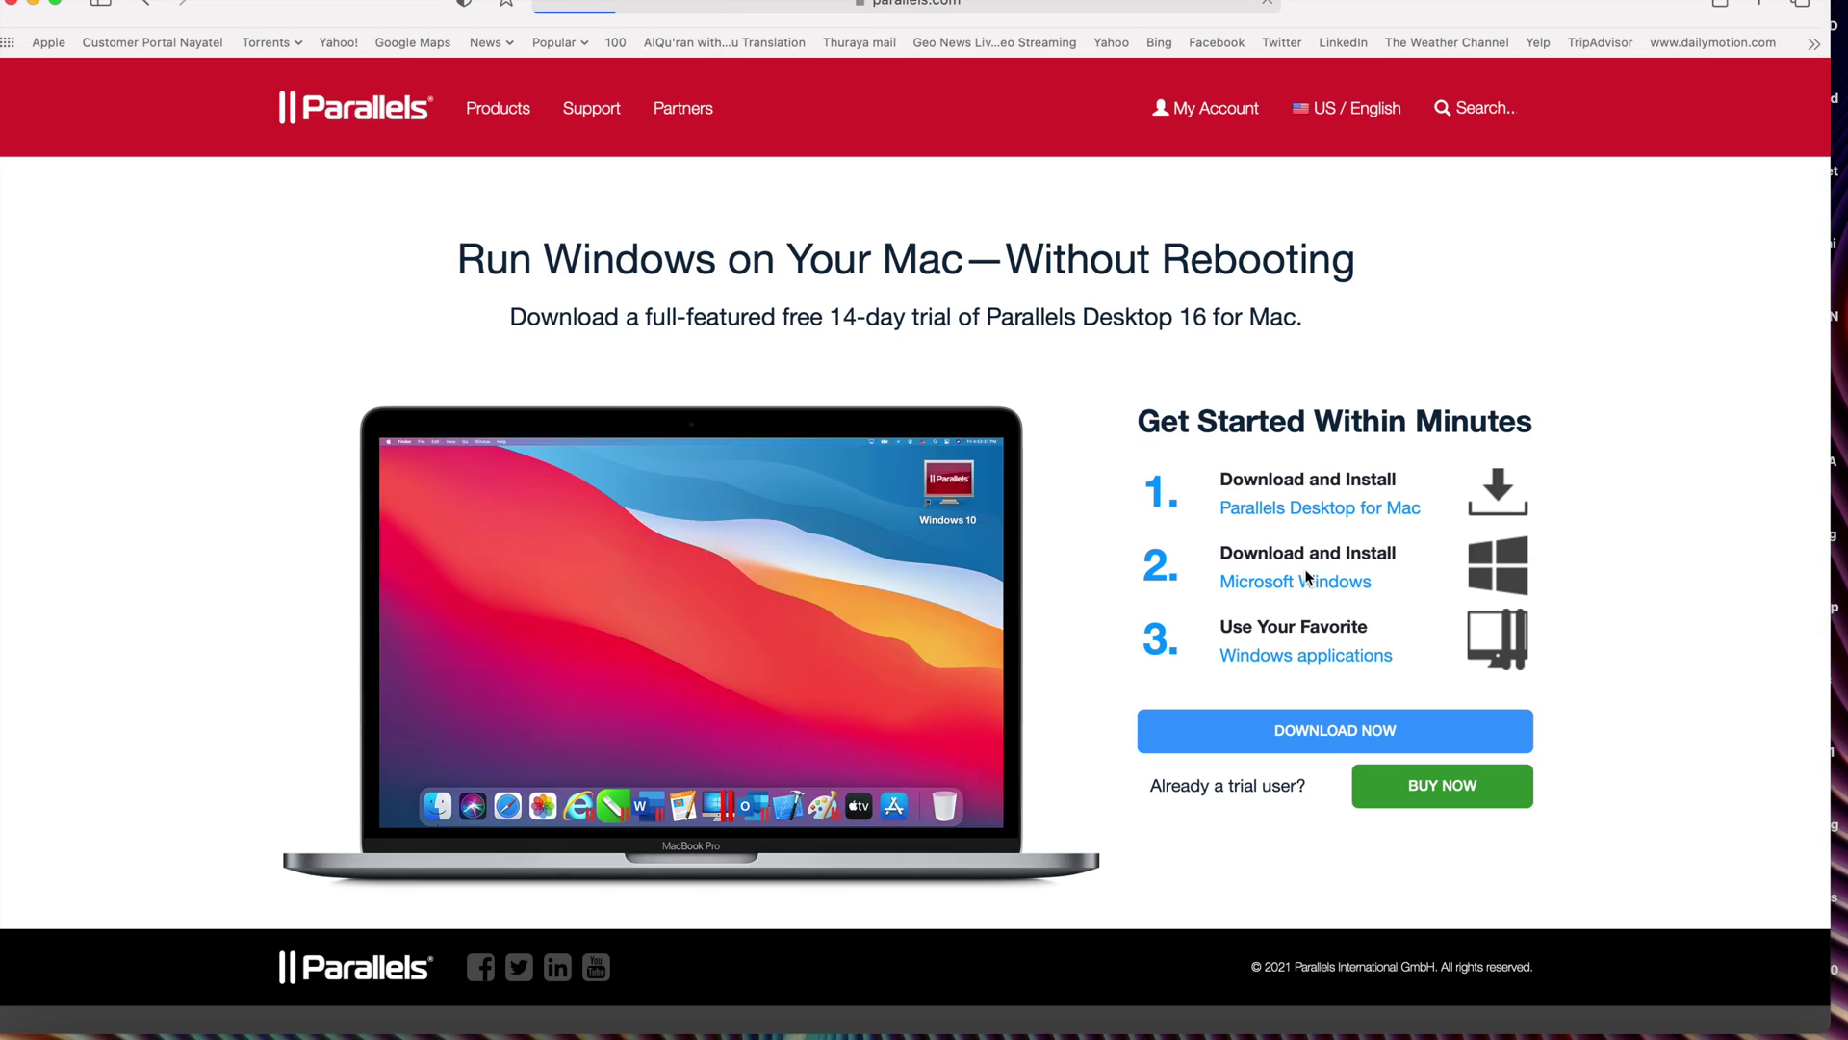
scroll(1187, 583, down, 3)
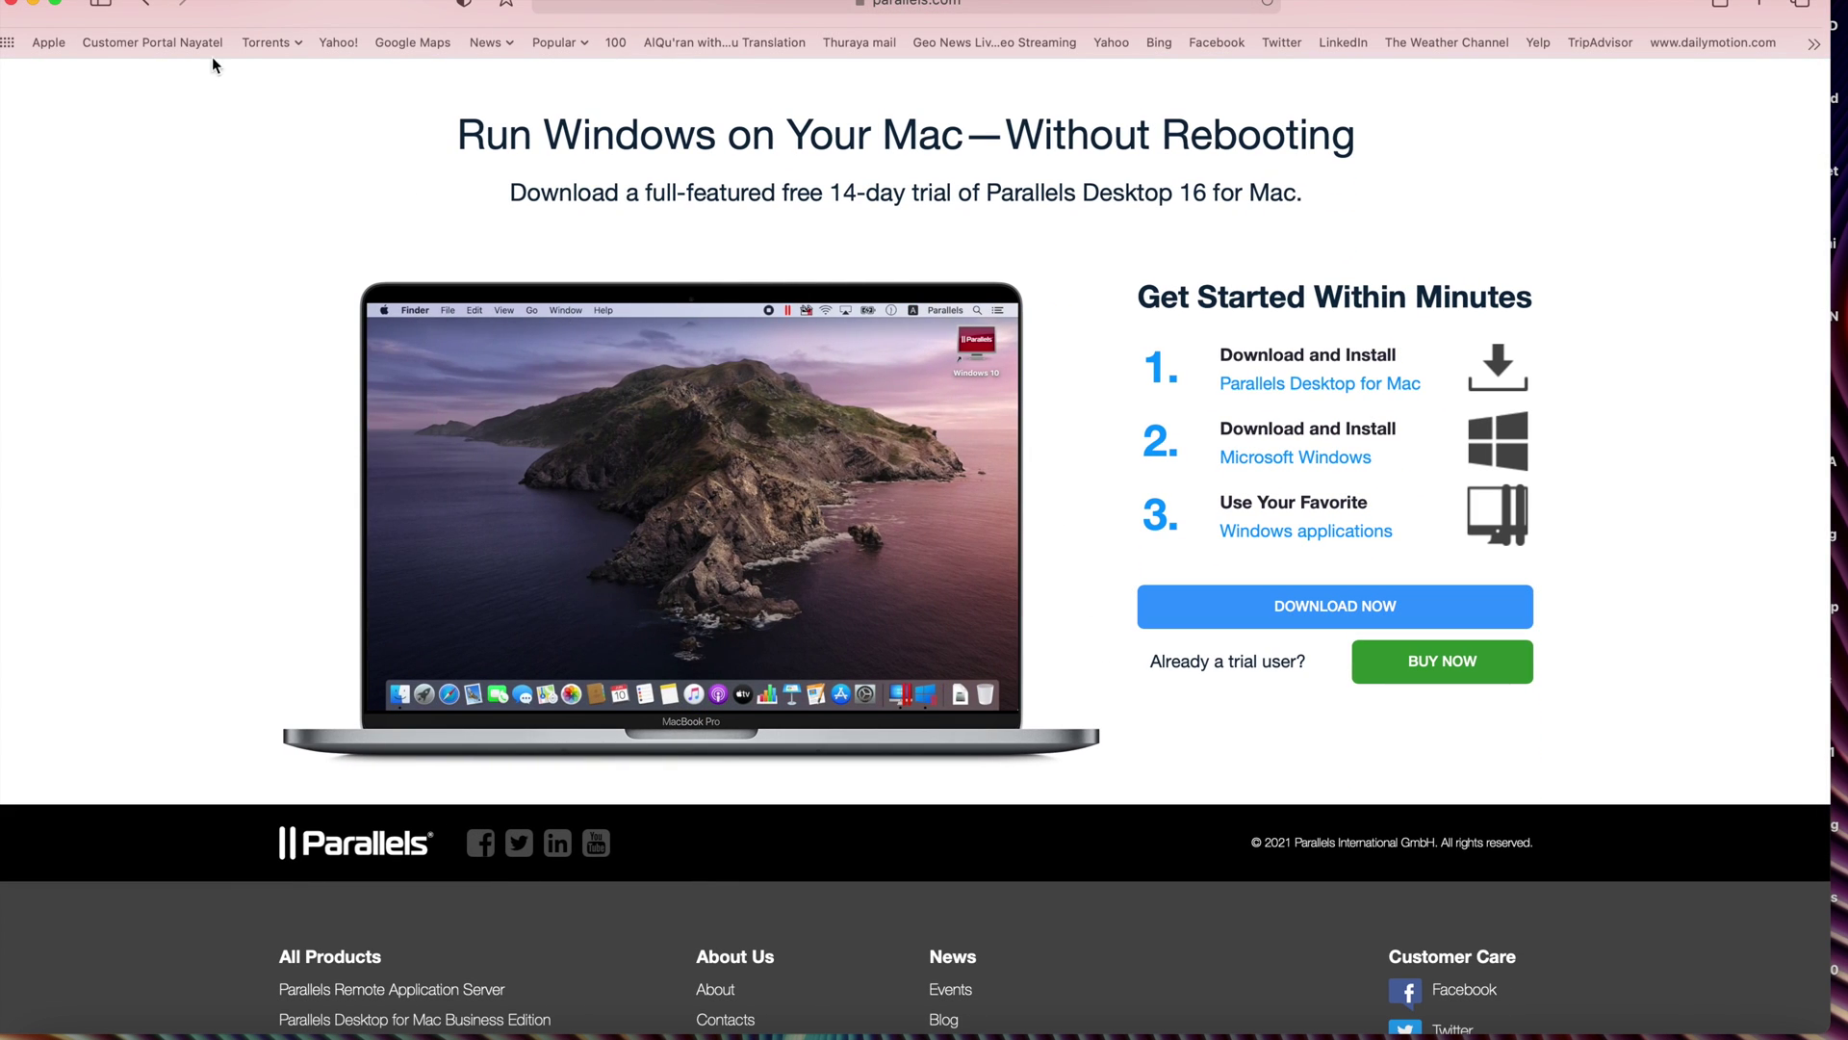
click(147, 6)
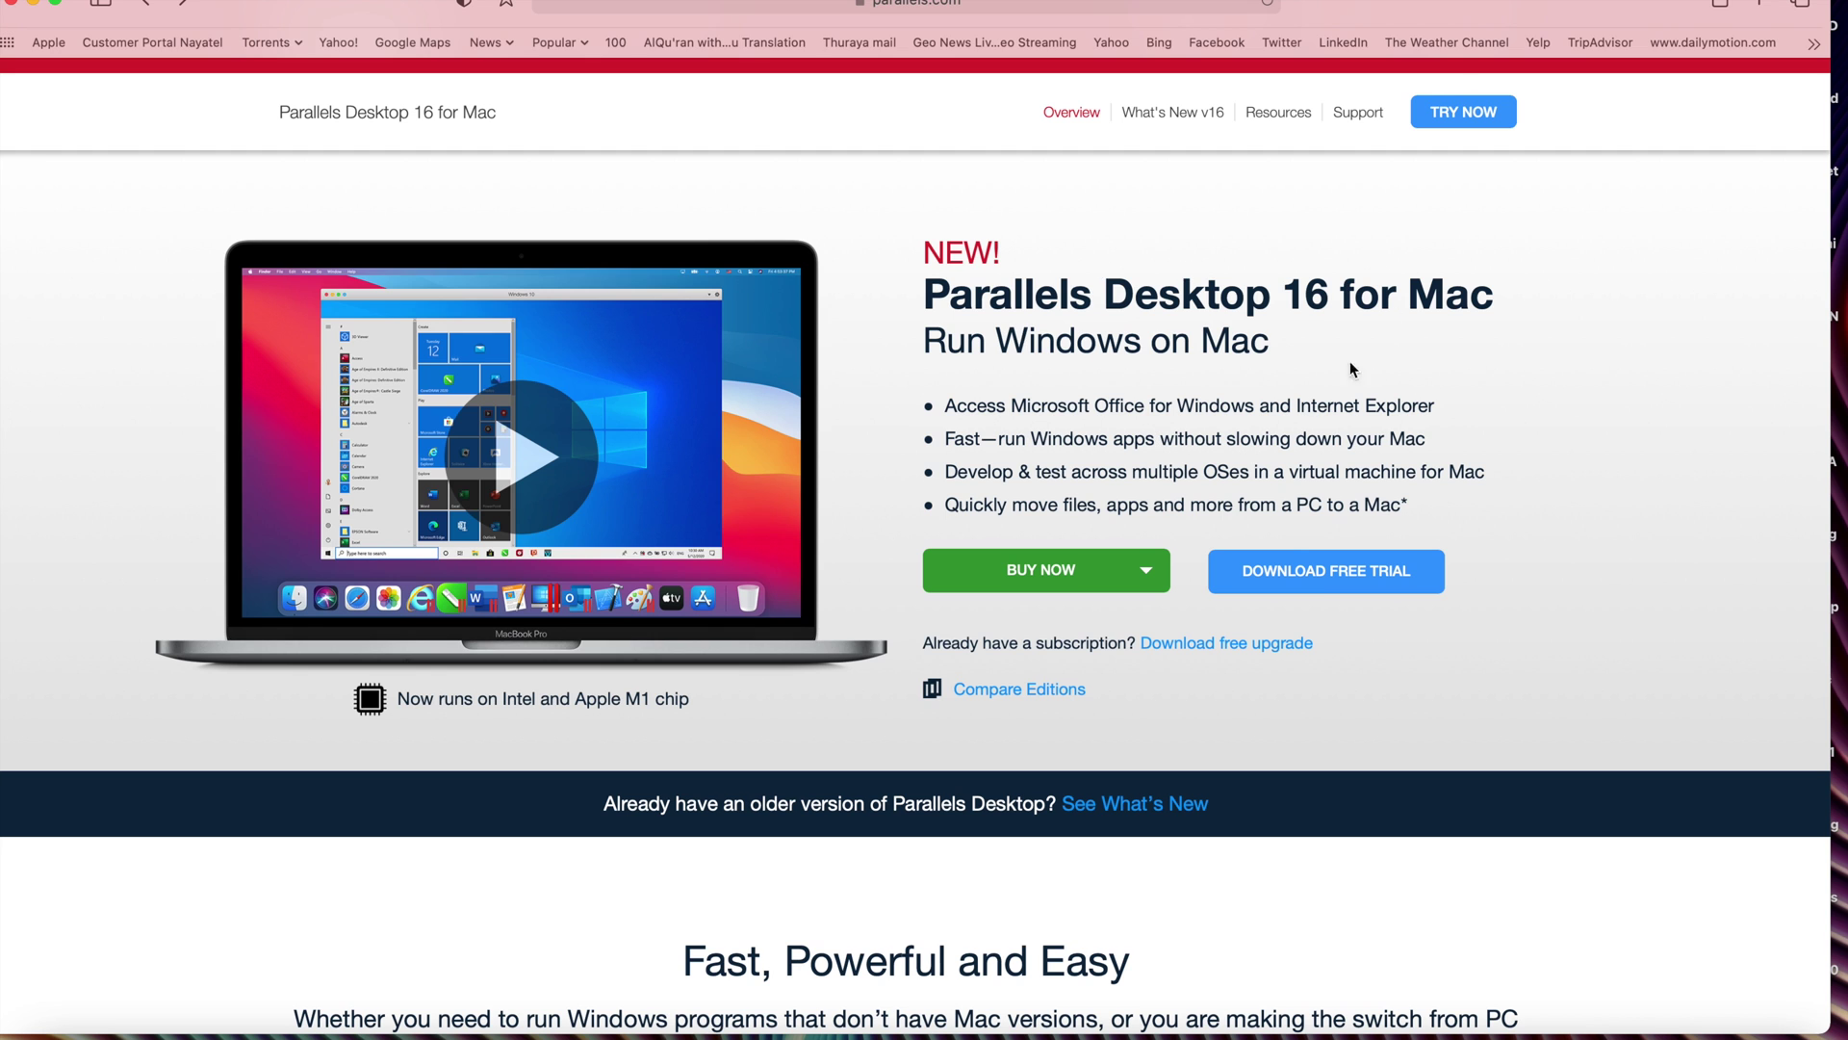
Step: Download the Parallels Desktop for Mac free trial installer from the trial page
click(1298, 581)
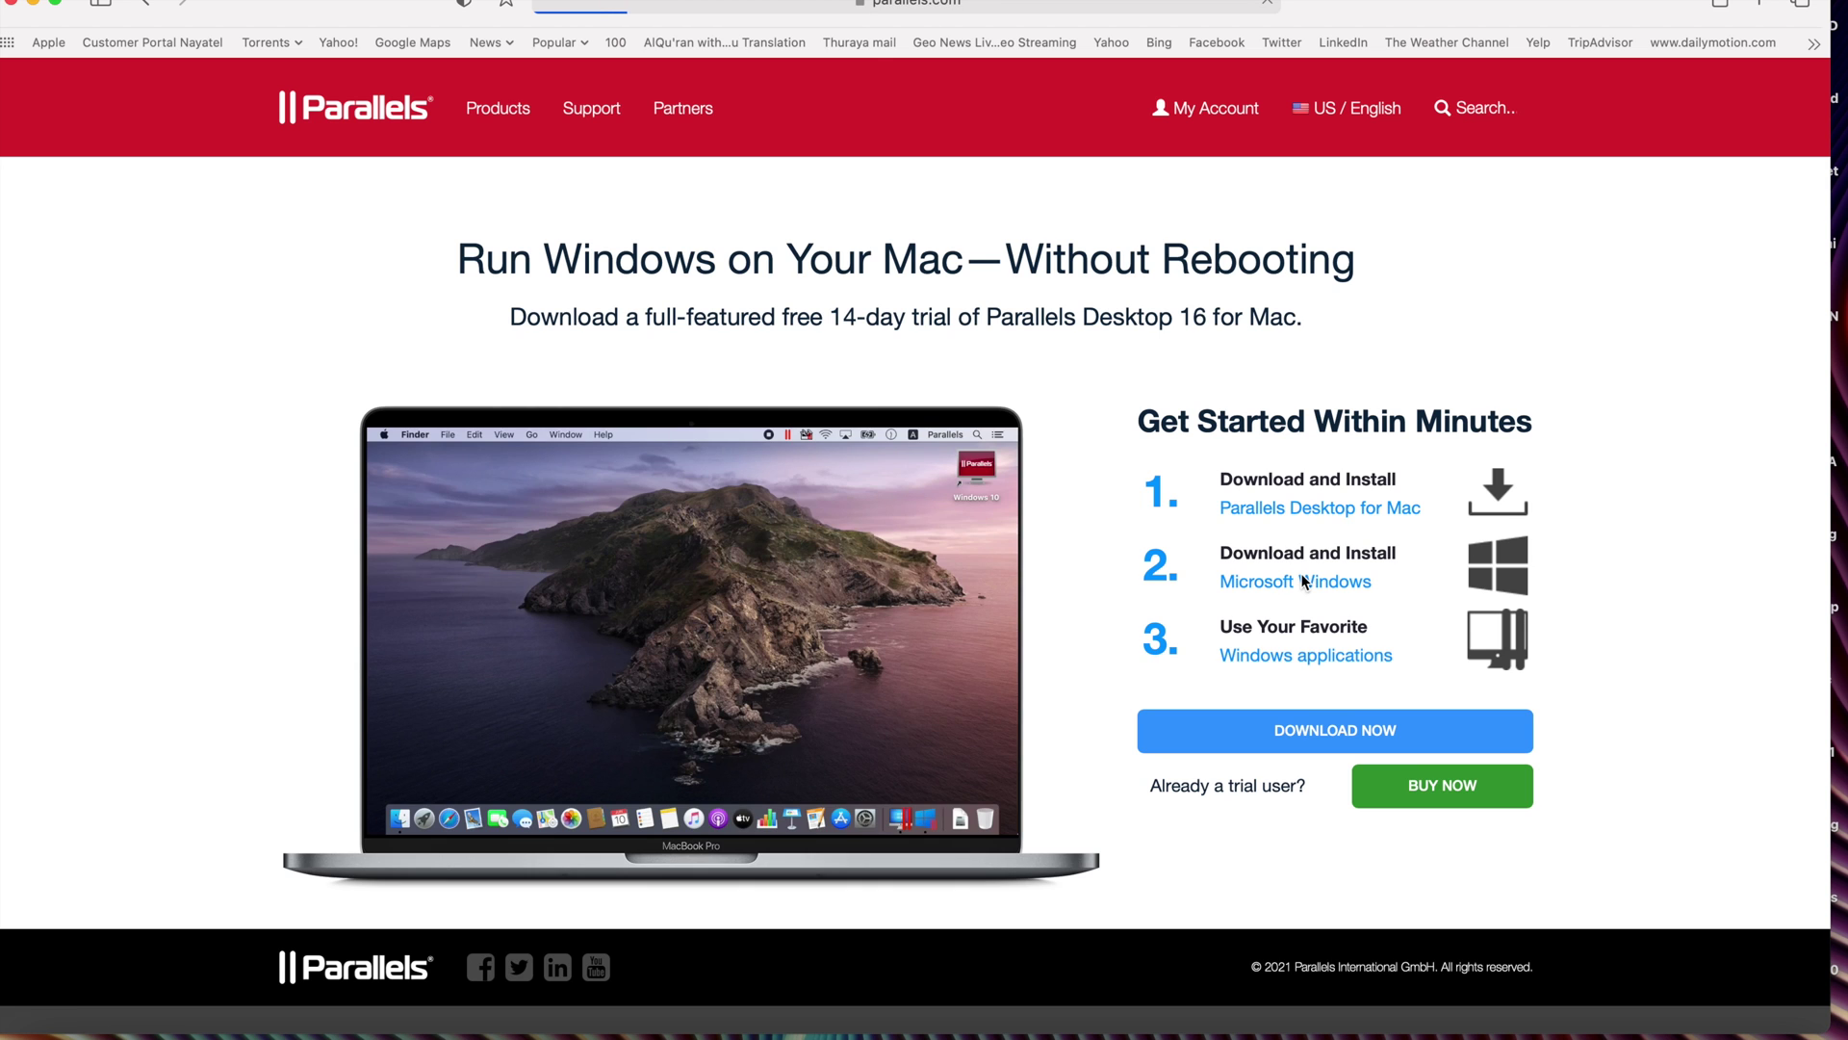
scroll(1089, 727, down, 3)
click(1228, 607)
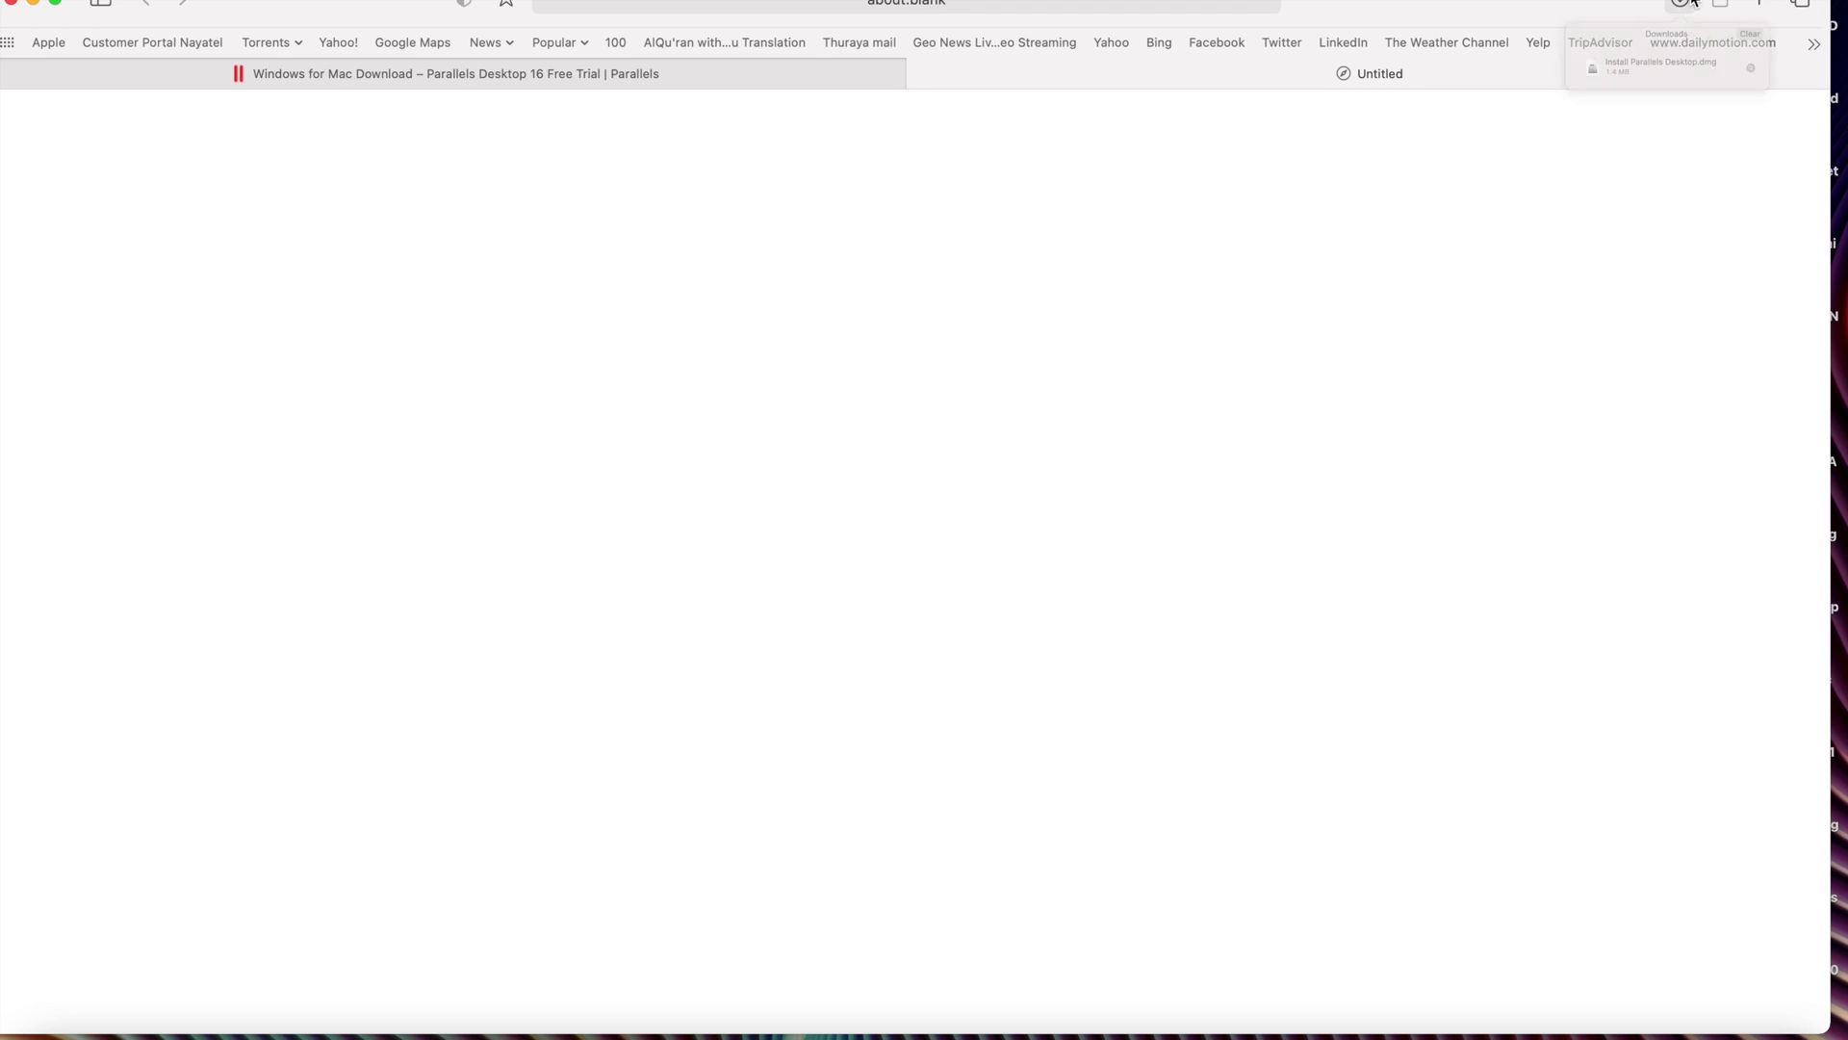
Step: Open the downloaded Install Parallels Desktop.dmg disk image
click(1608, 112)
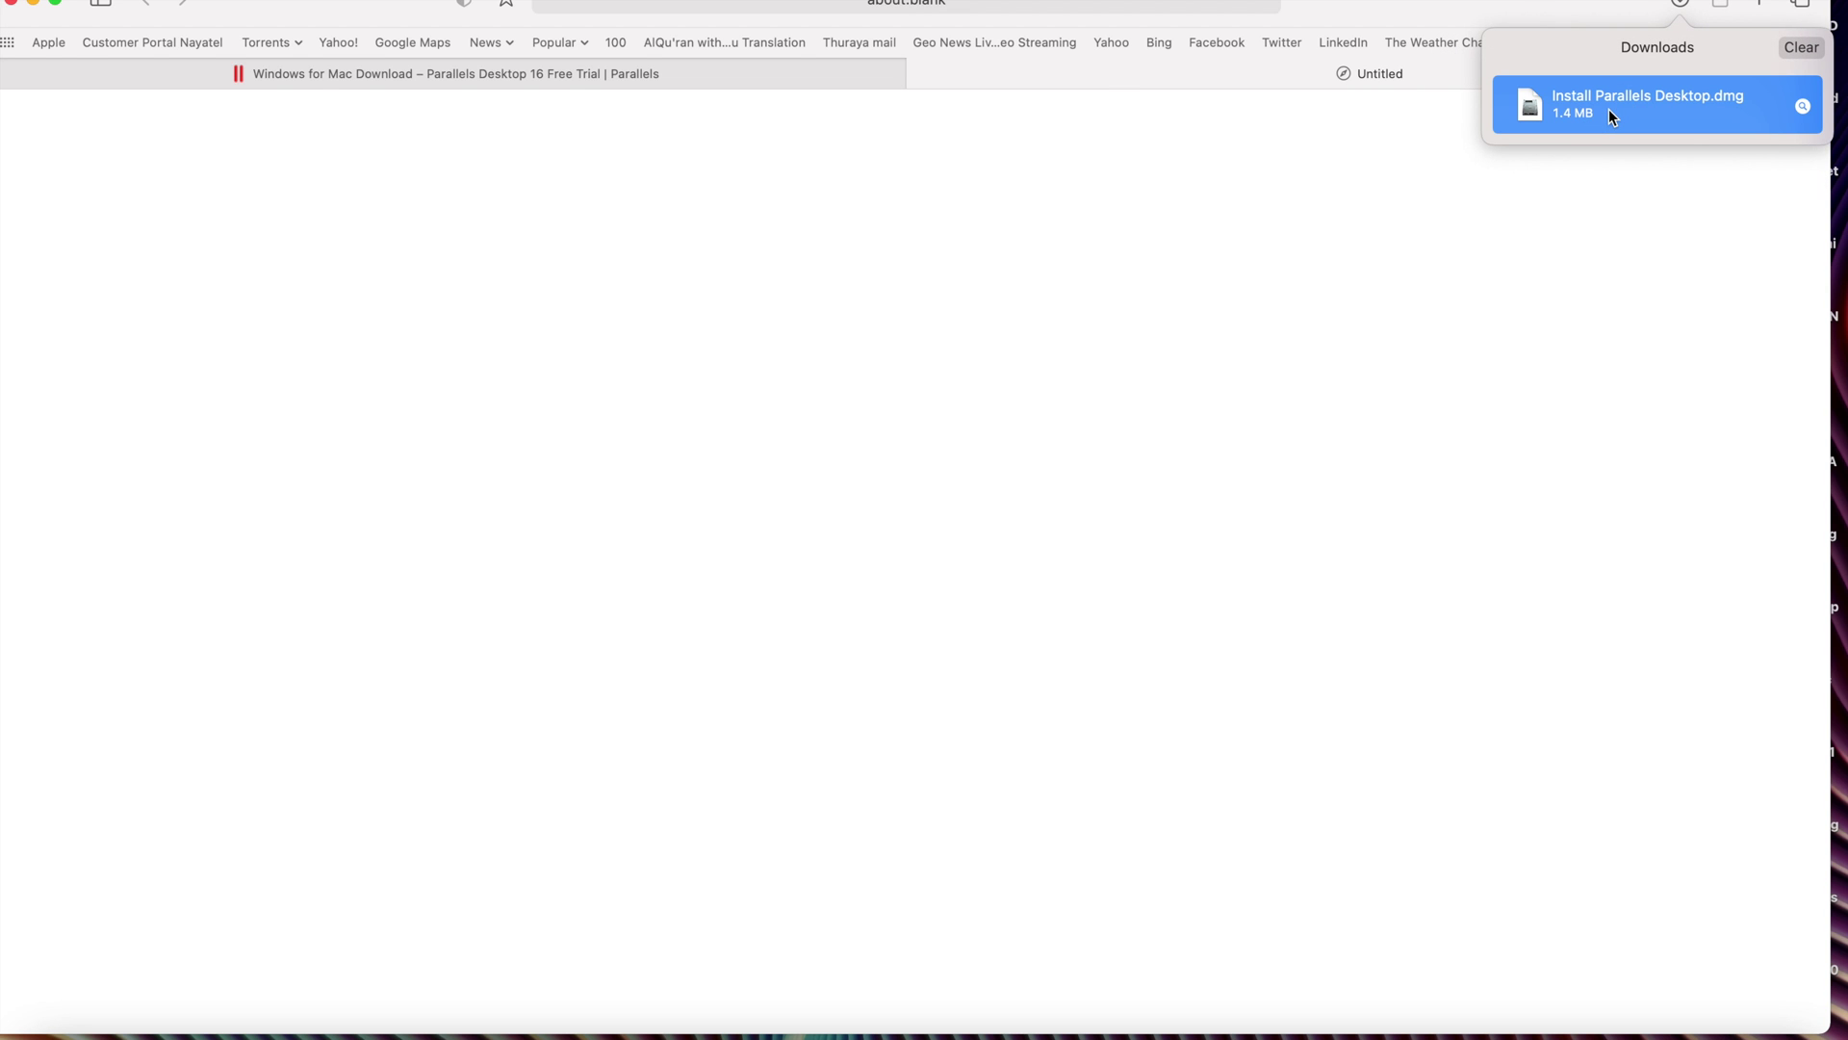
double_click(1608, 110)
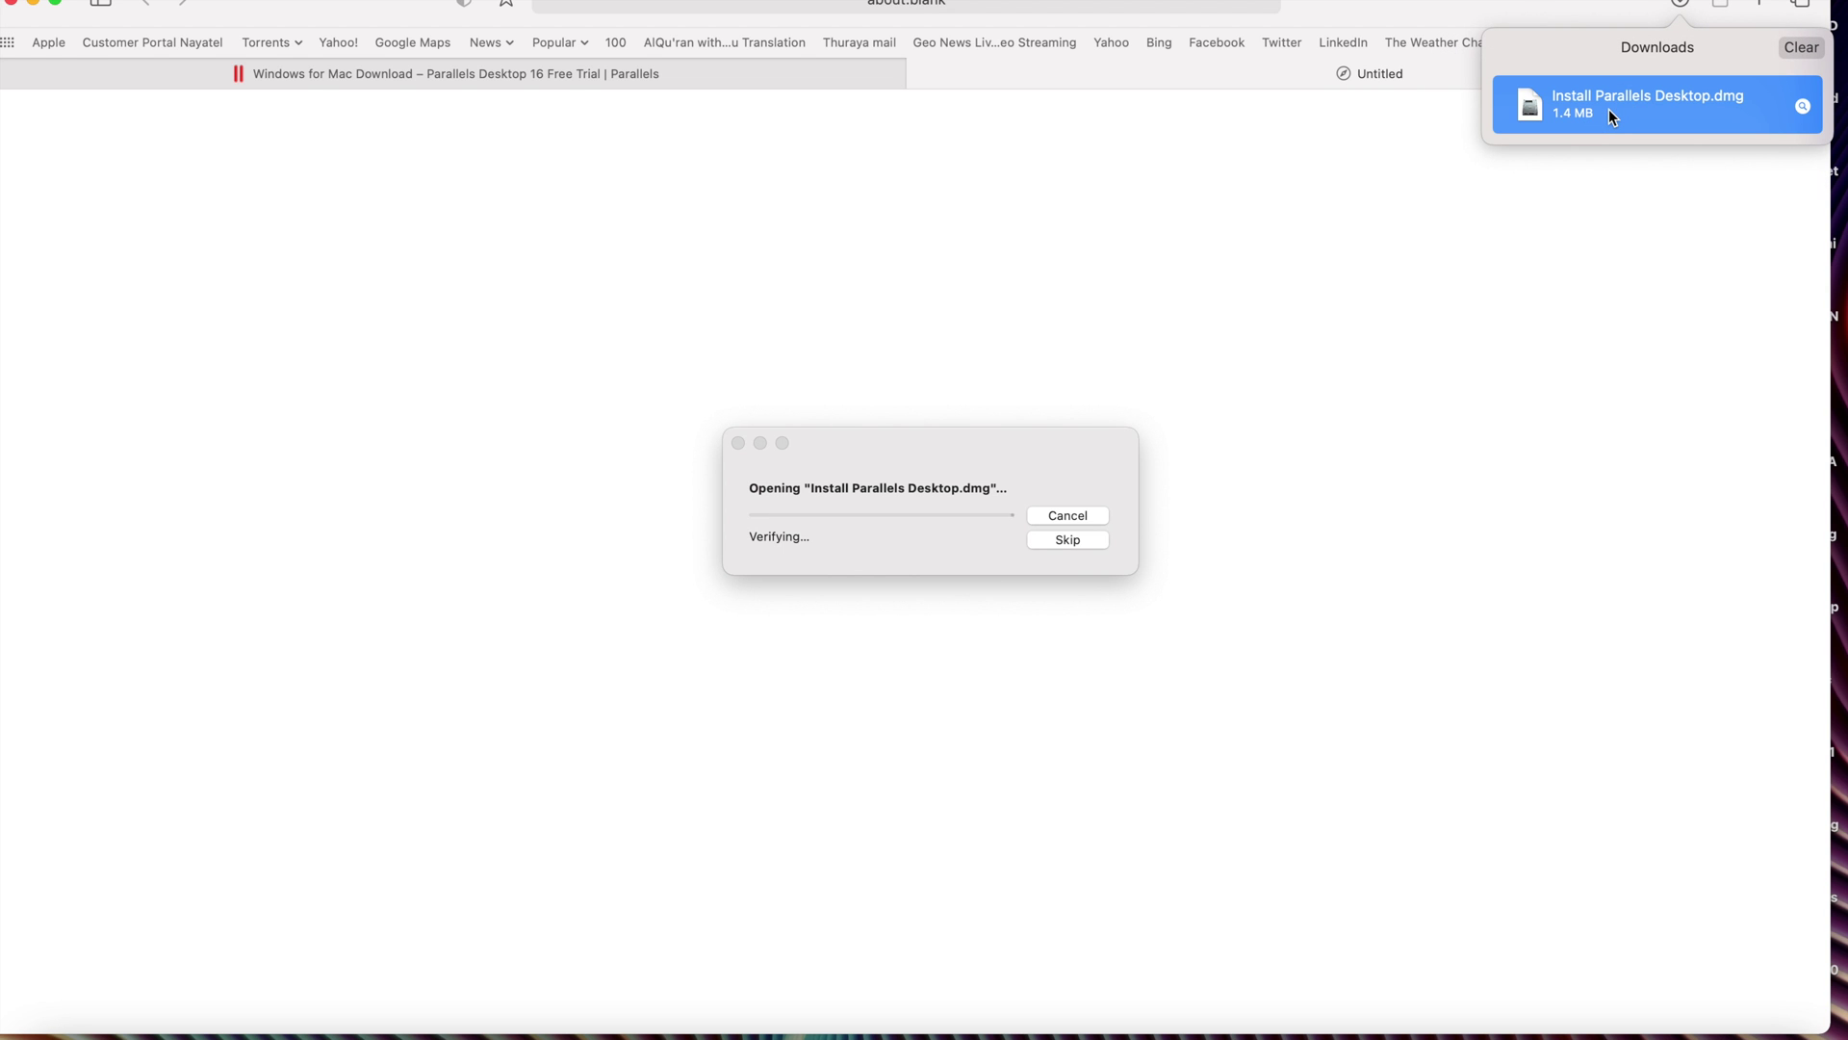
drag(850, 456, 615, 338)
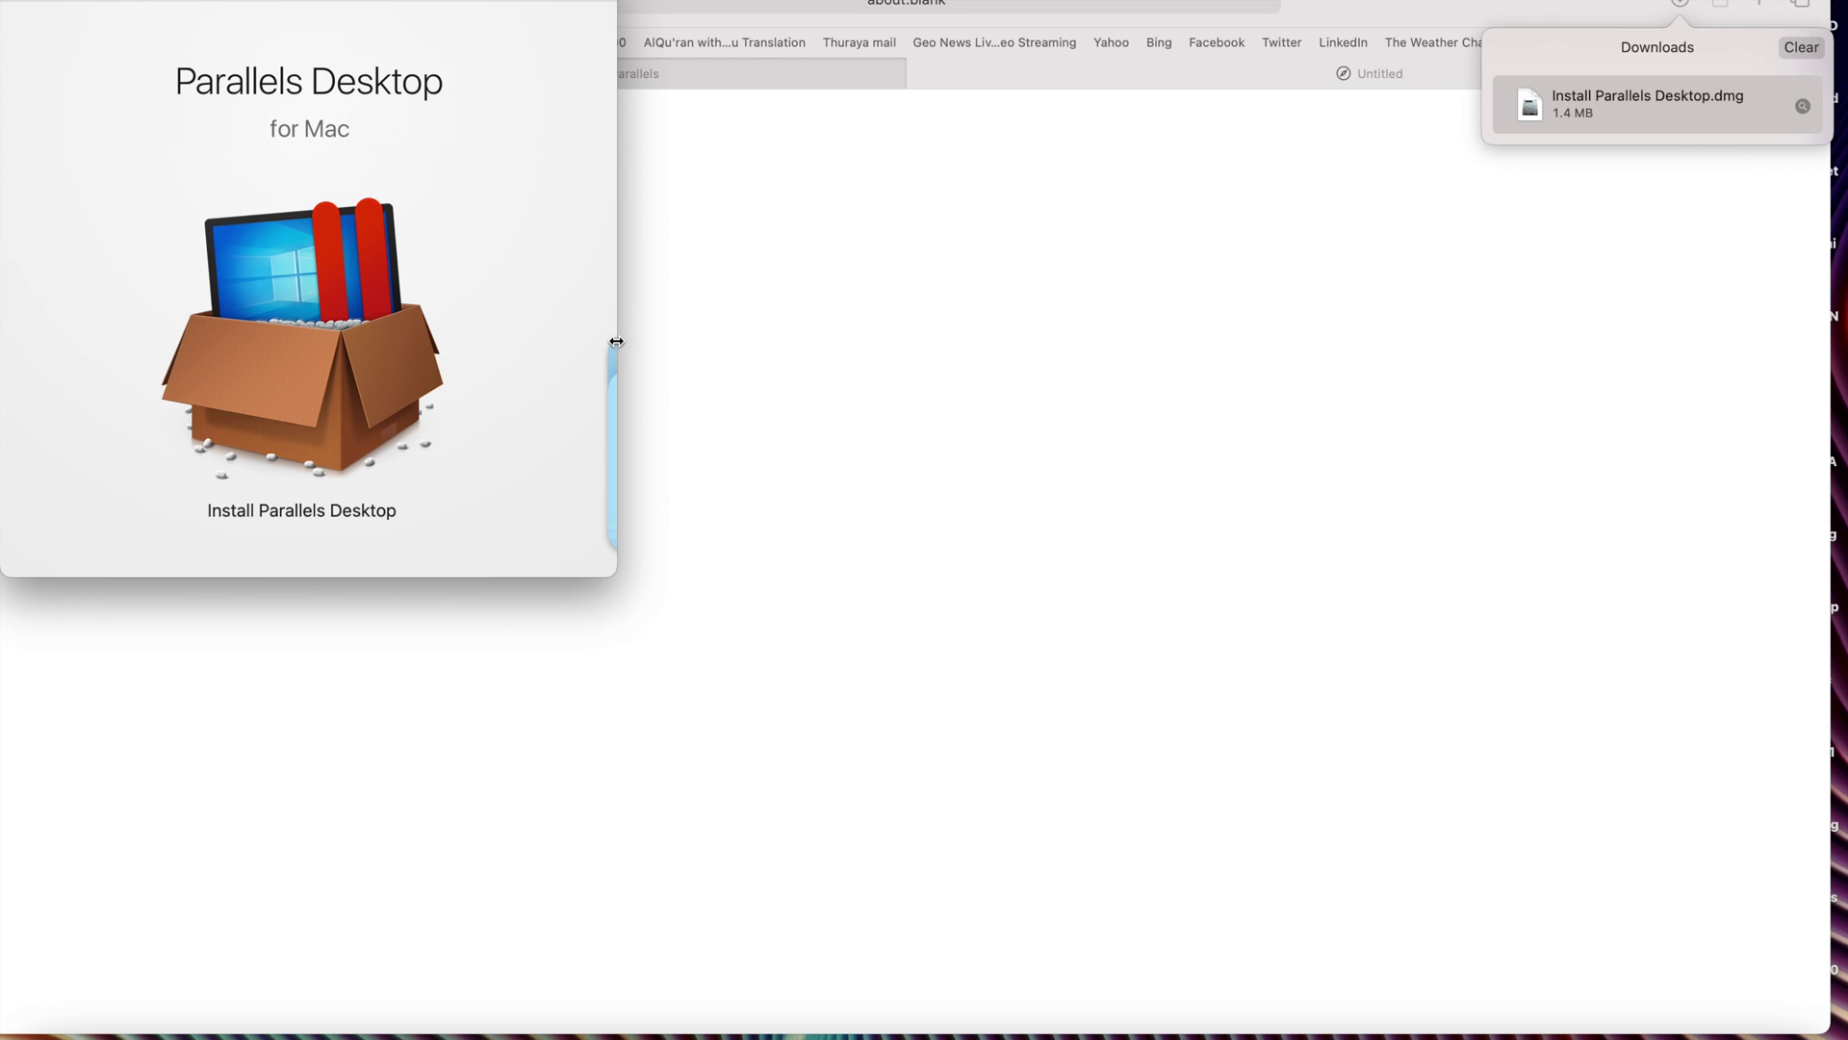
scroll(275, 332, down, 2)
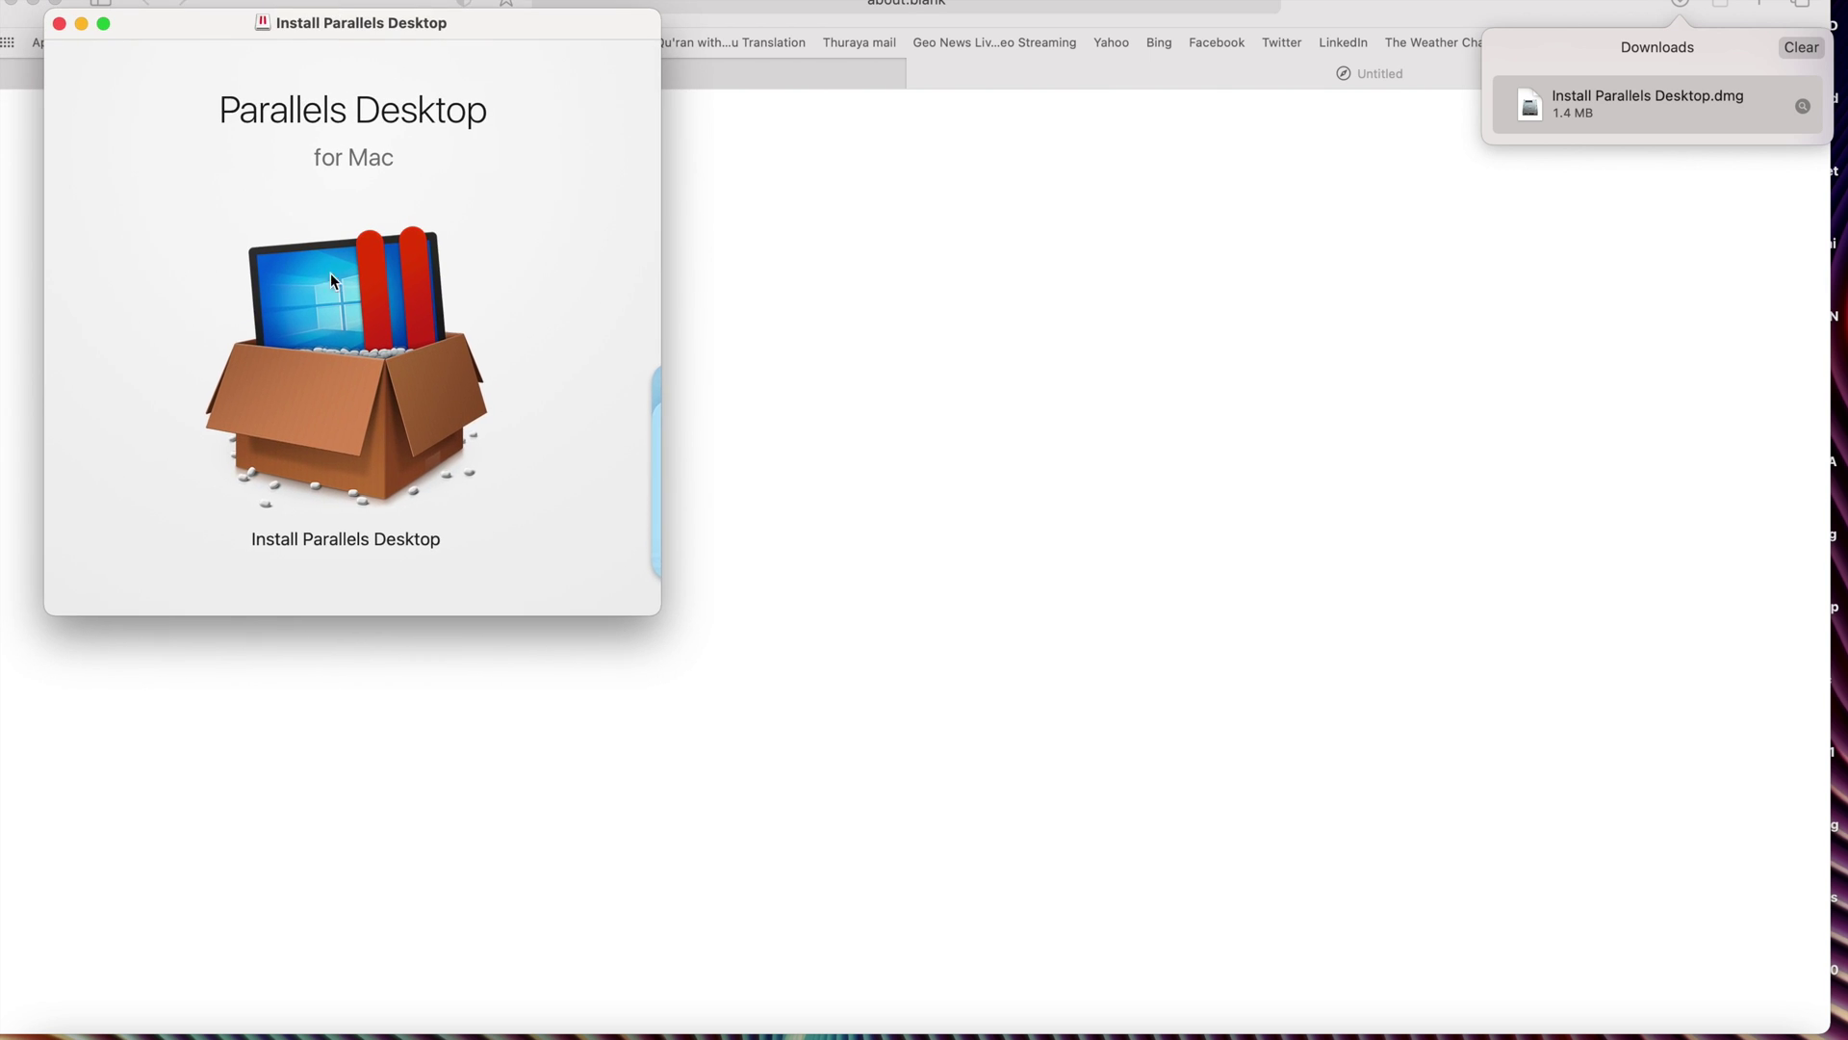
Step: Launch Install Parallels Desktop from the disk image, allow it to open and authorize the installation with the administrator password
scroll(342, 423, down, 3)
double_click(349, 360)
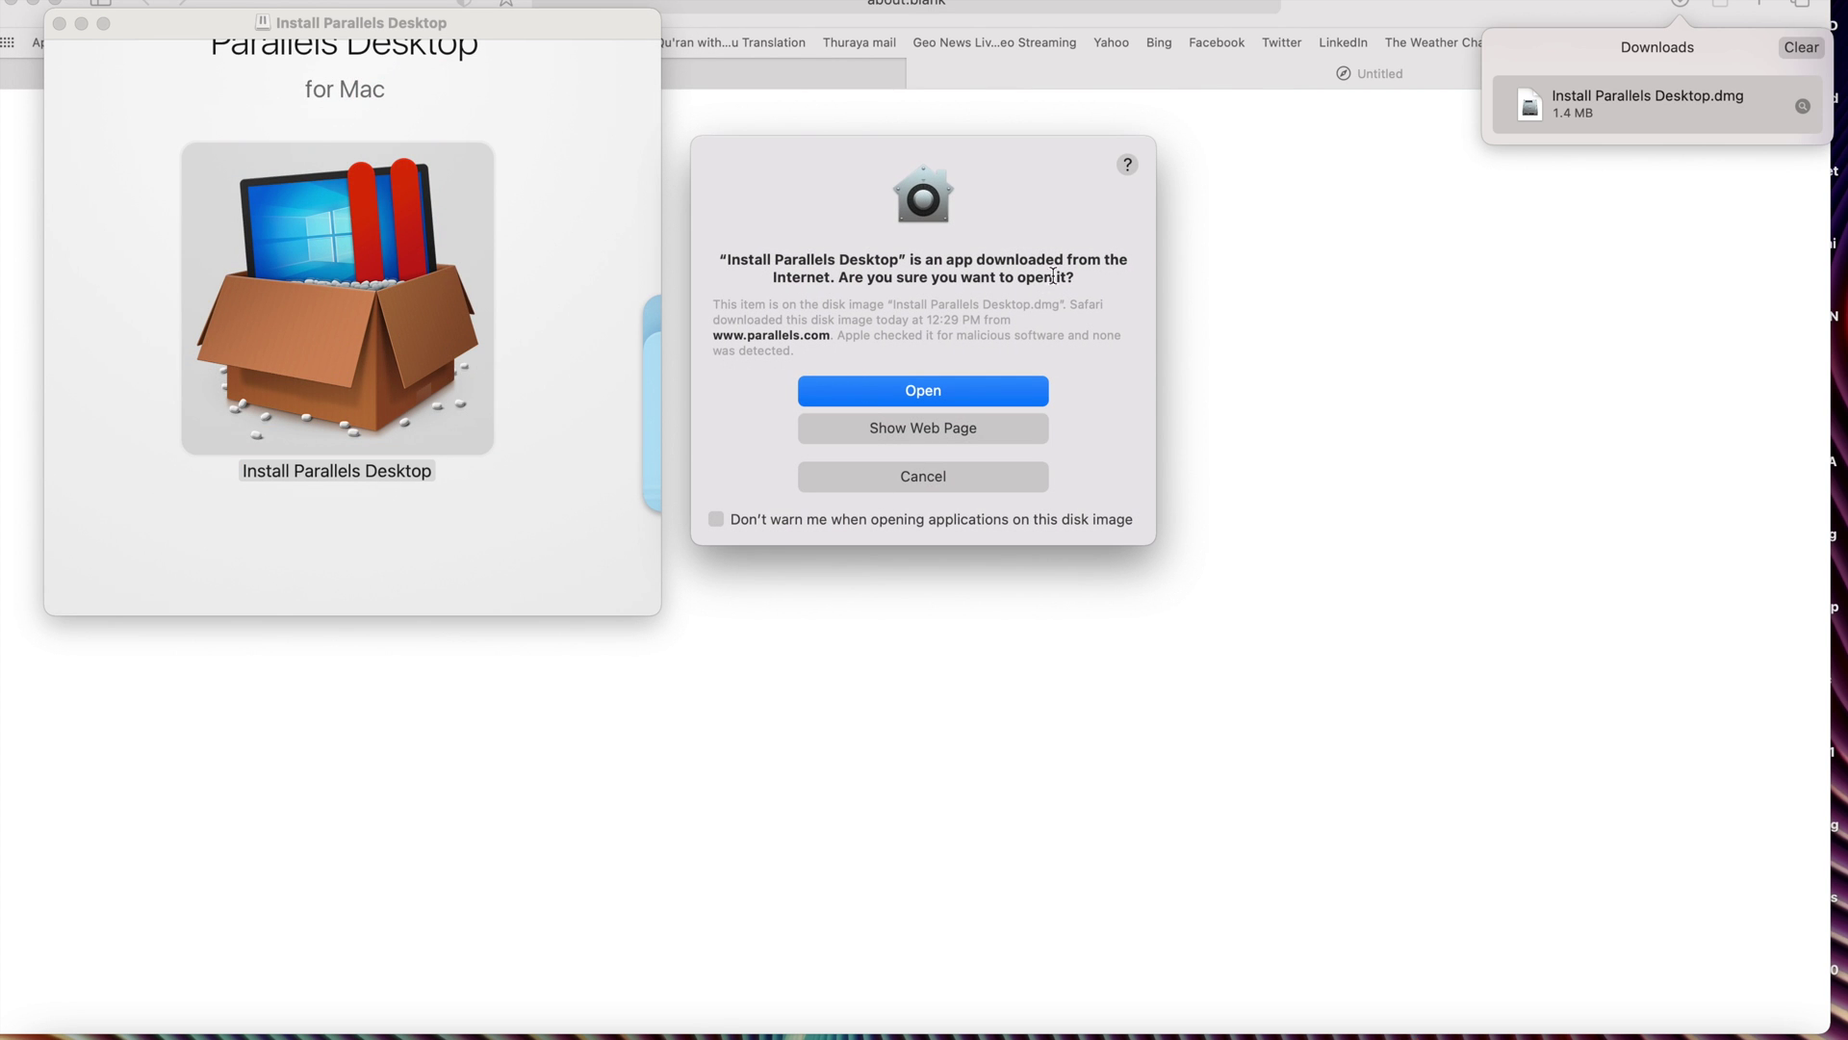
click(862, 393)
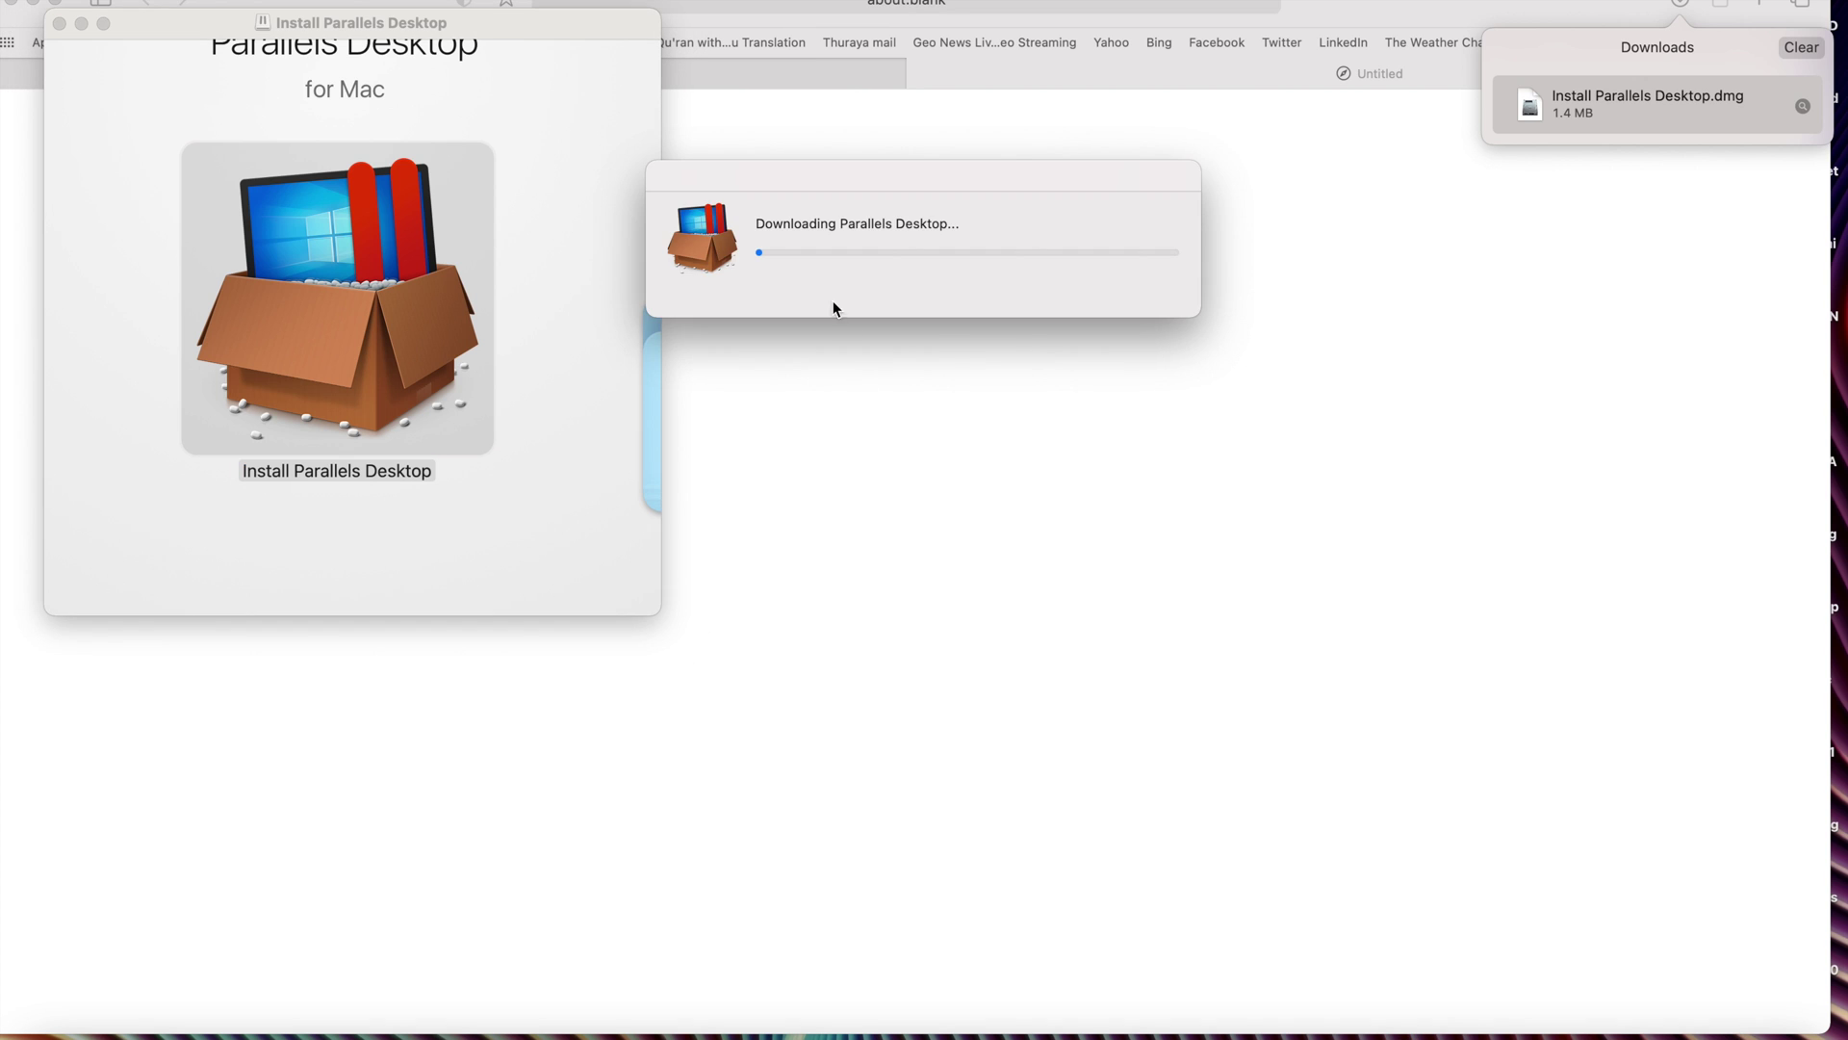
drag(884, 185, 916, 464)
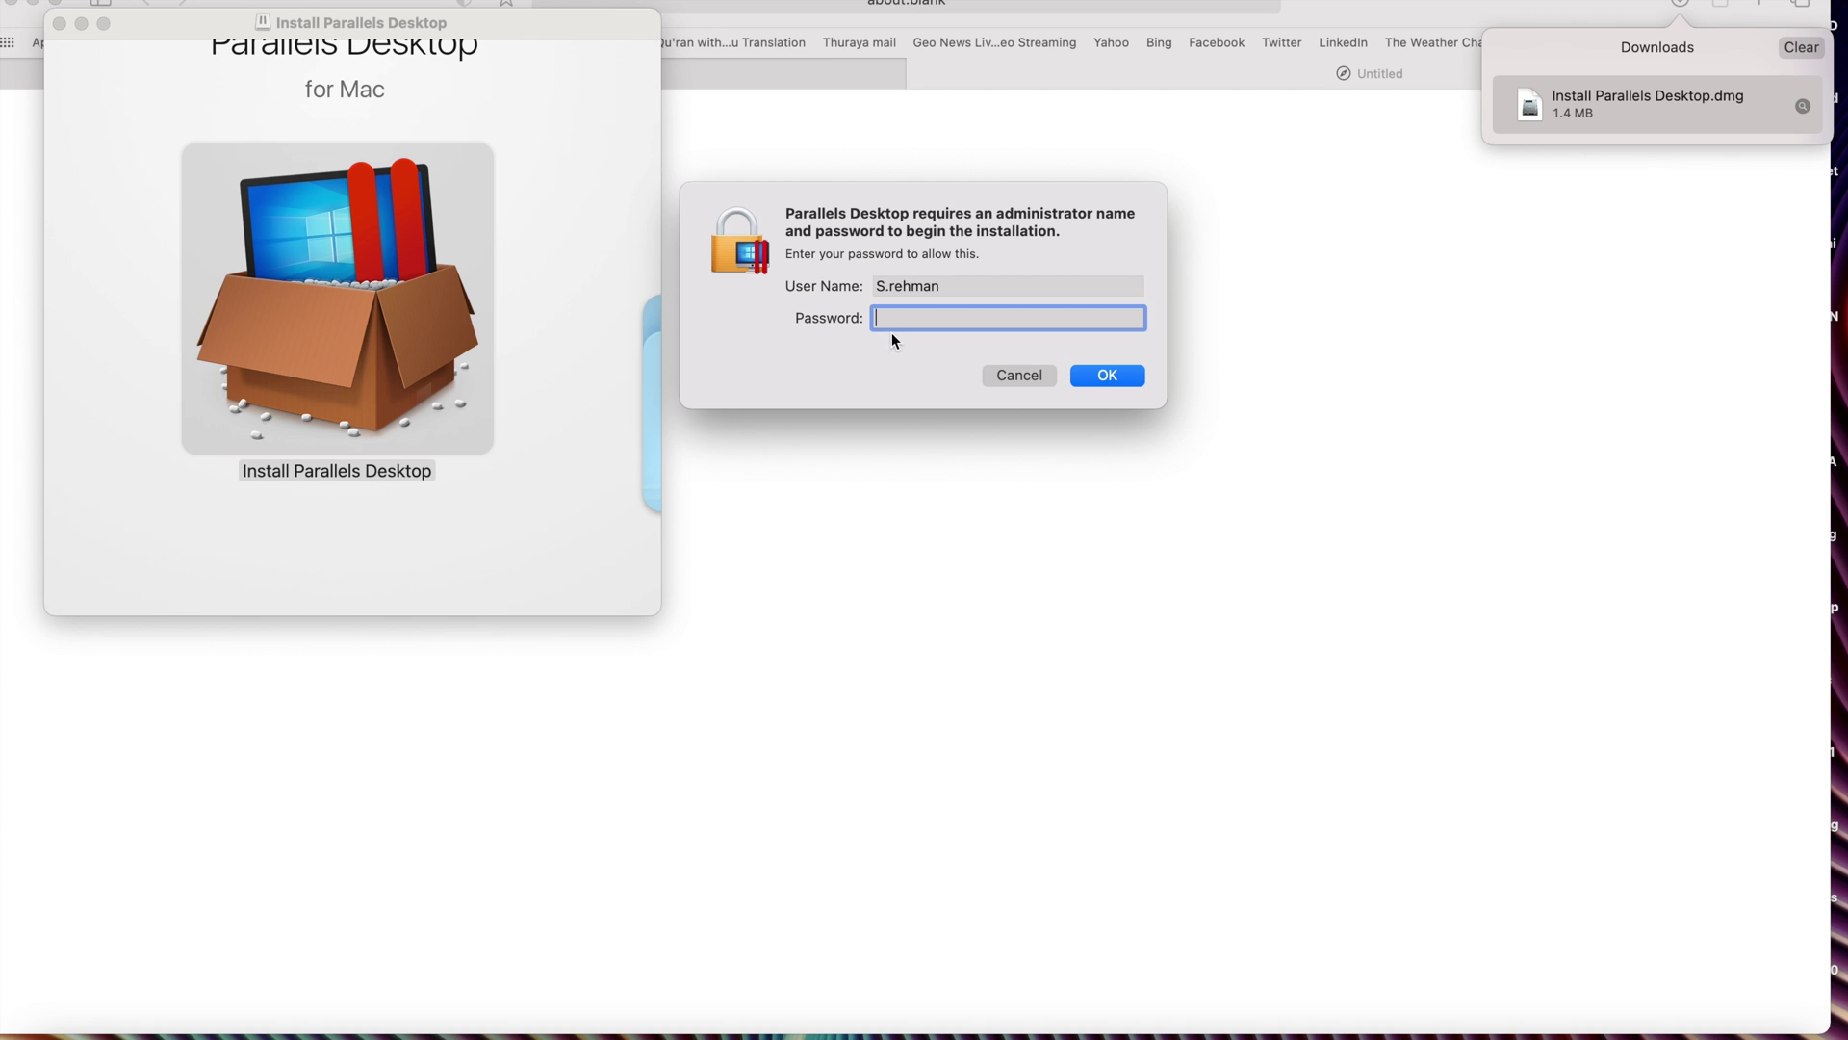
text(****)
key(Return)
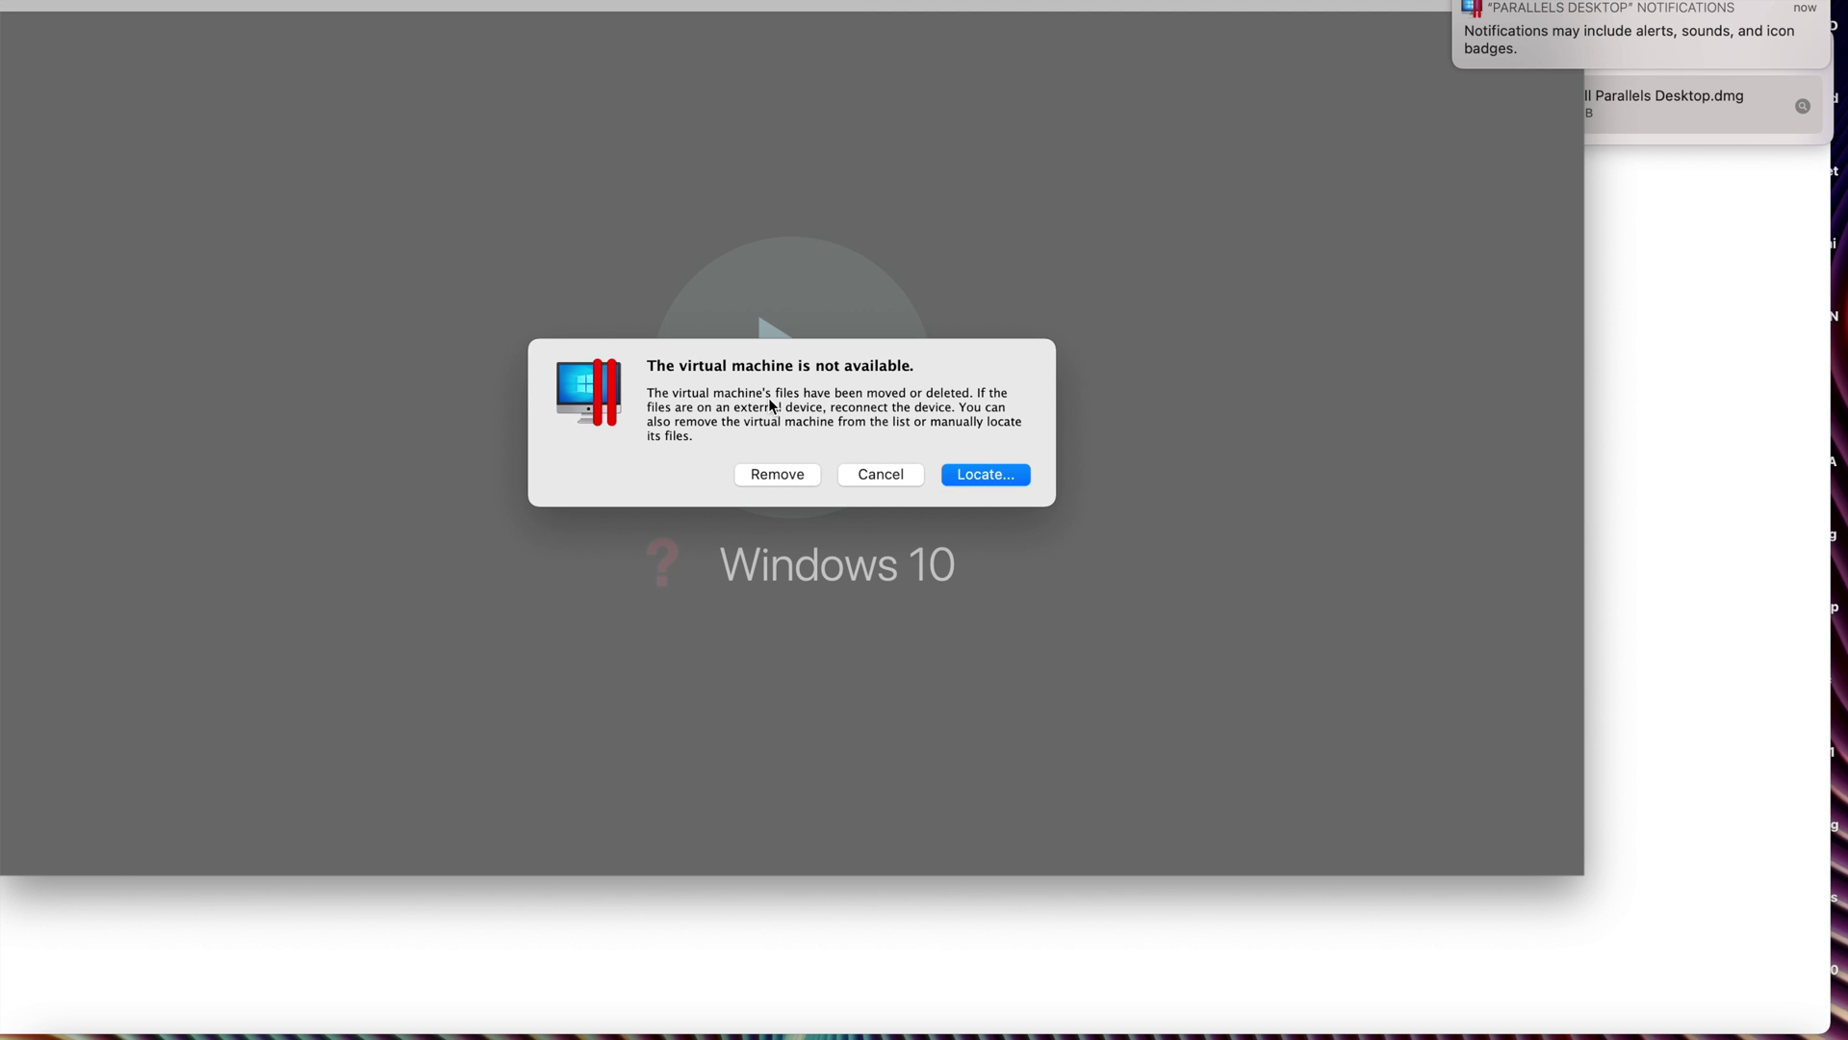
Step: Remove the unavailable Windows 10 virtual machine from the list
click(981, 481)
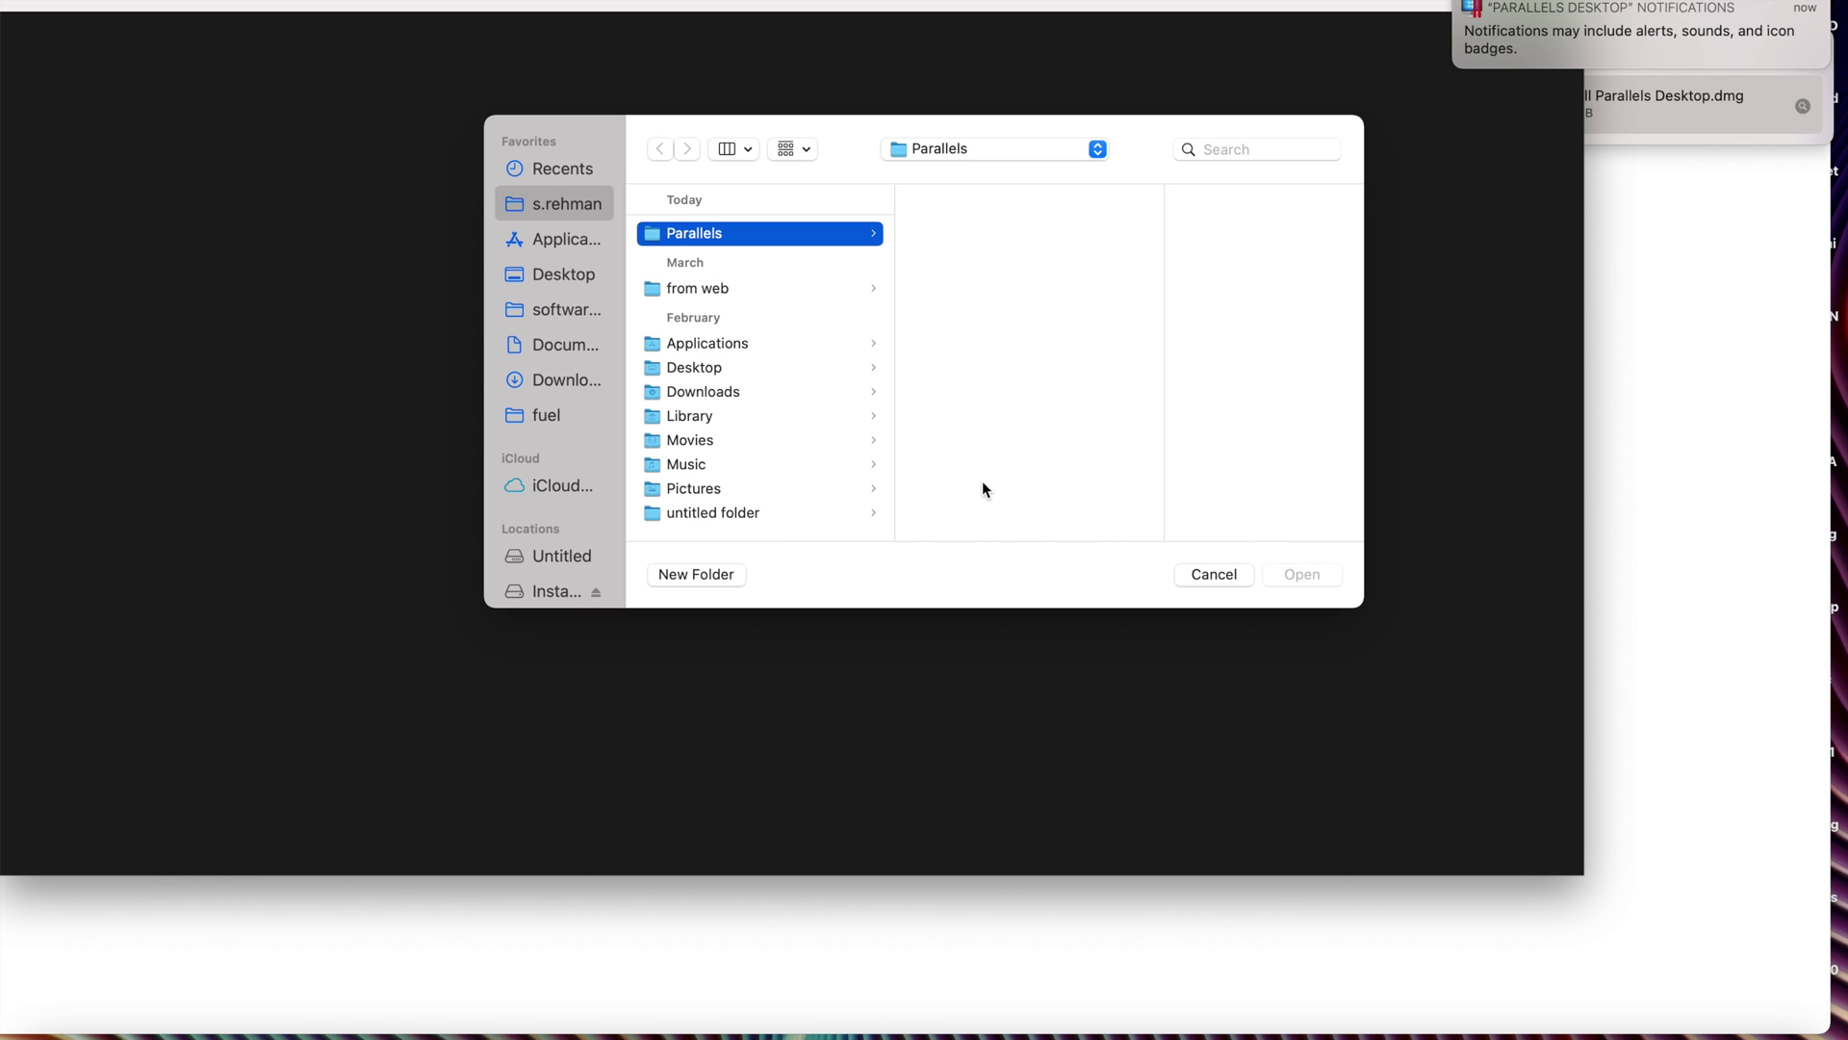
click(1209, 575)
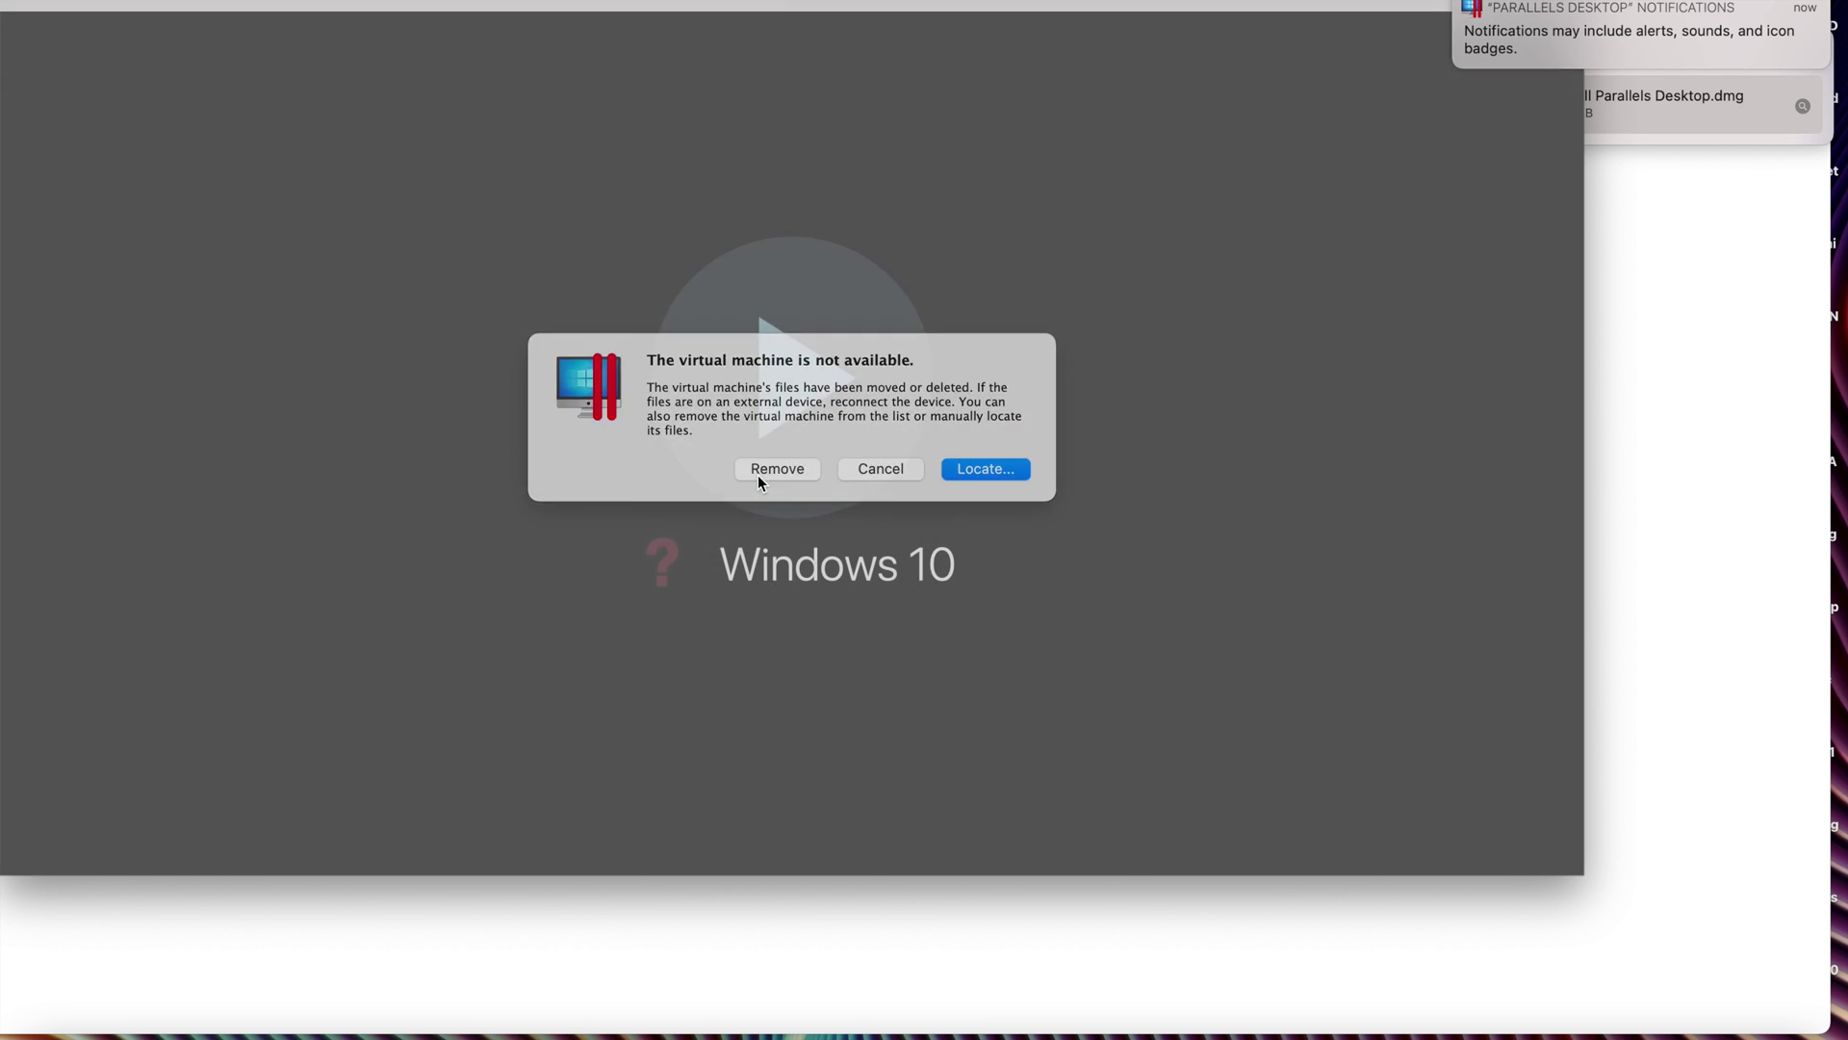
click(761, 476)
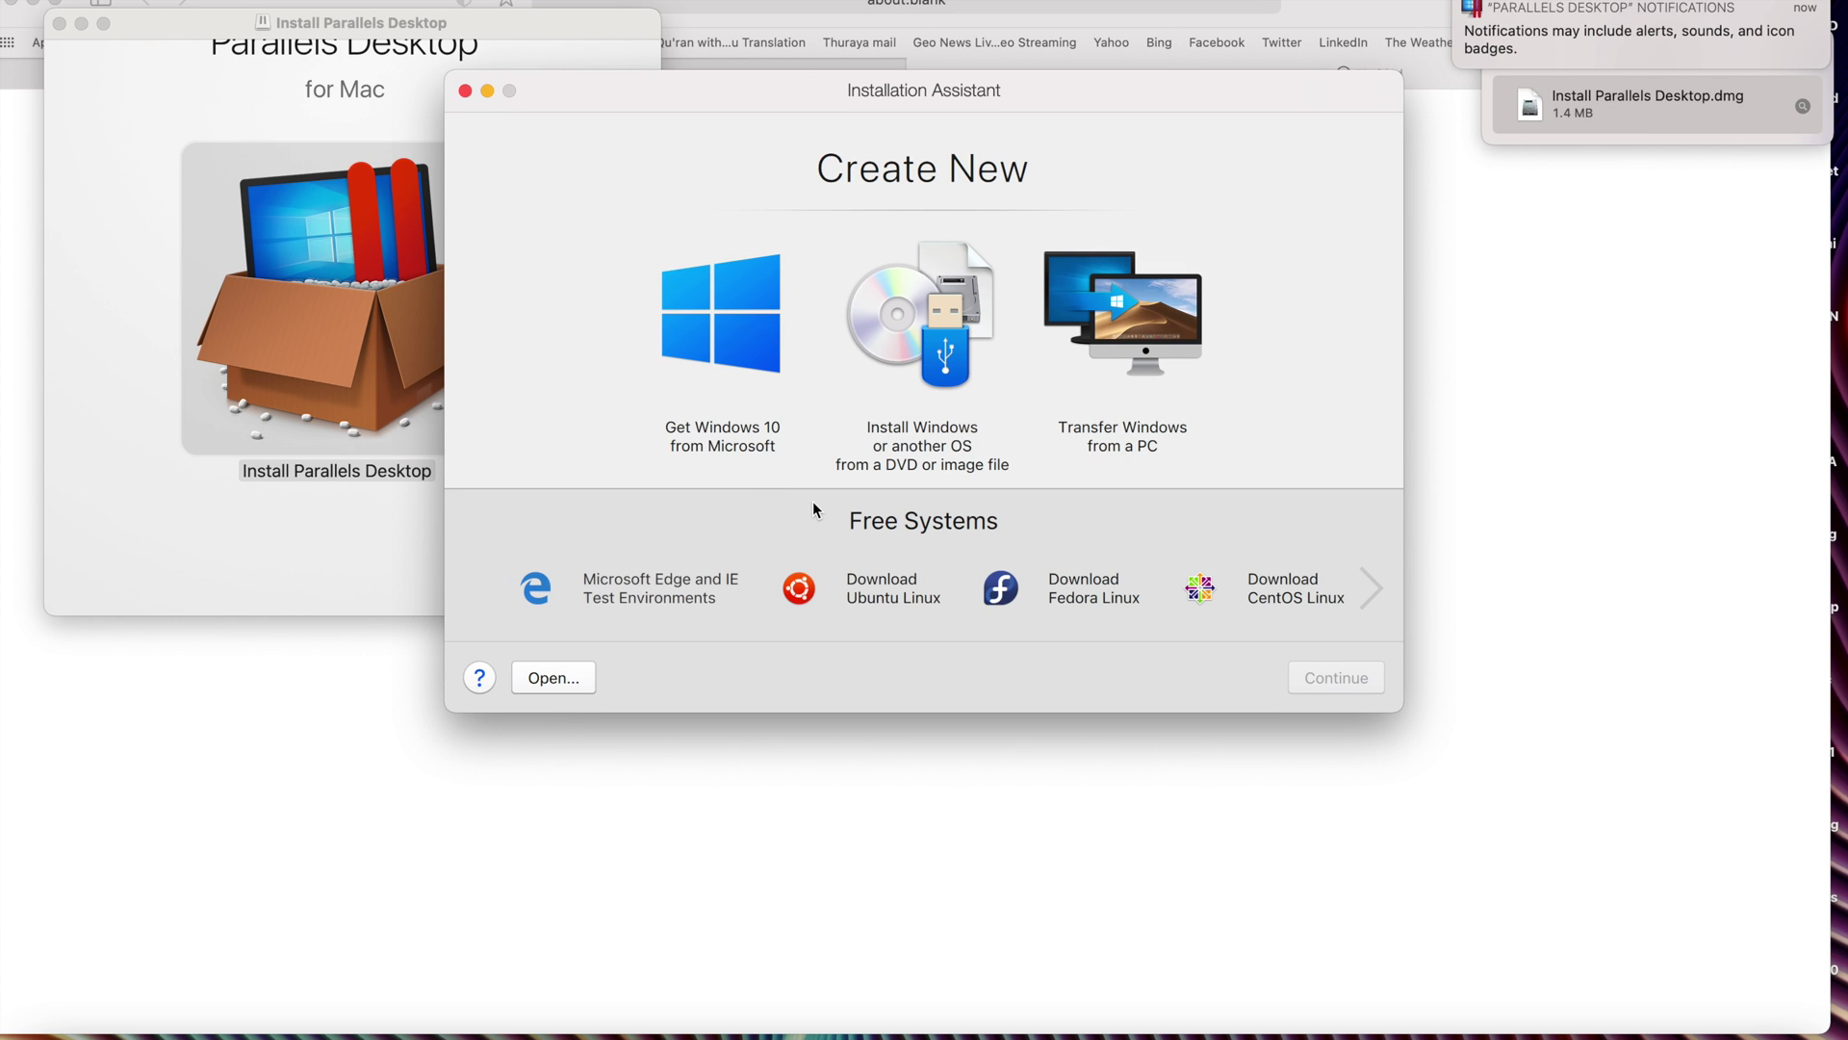
Step: Review the image file, Get Windows 10 and Transfer Windows from a PC options, returning to the Create New choices
click(922, 317)
click(938, 356)
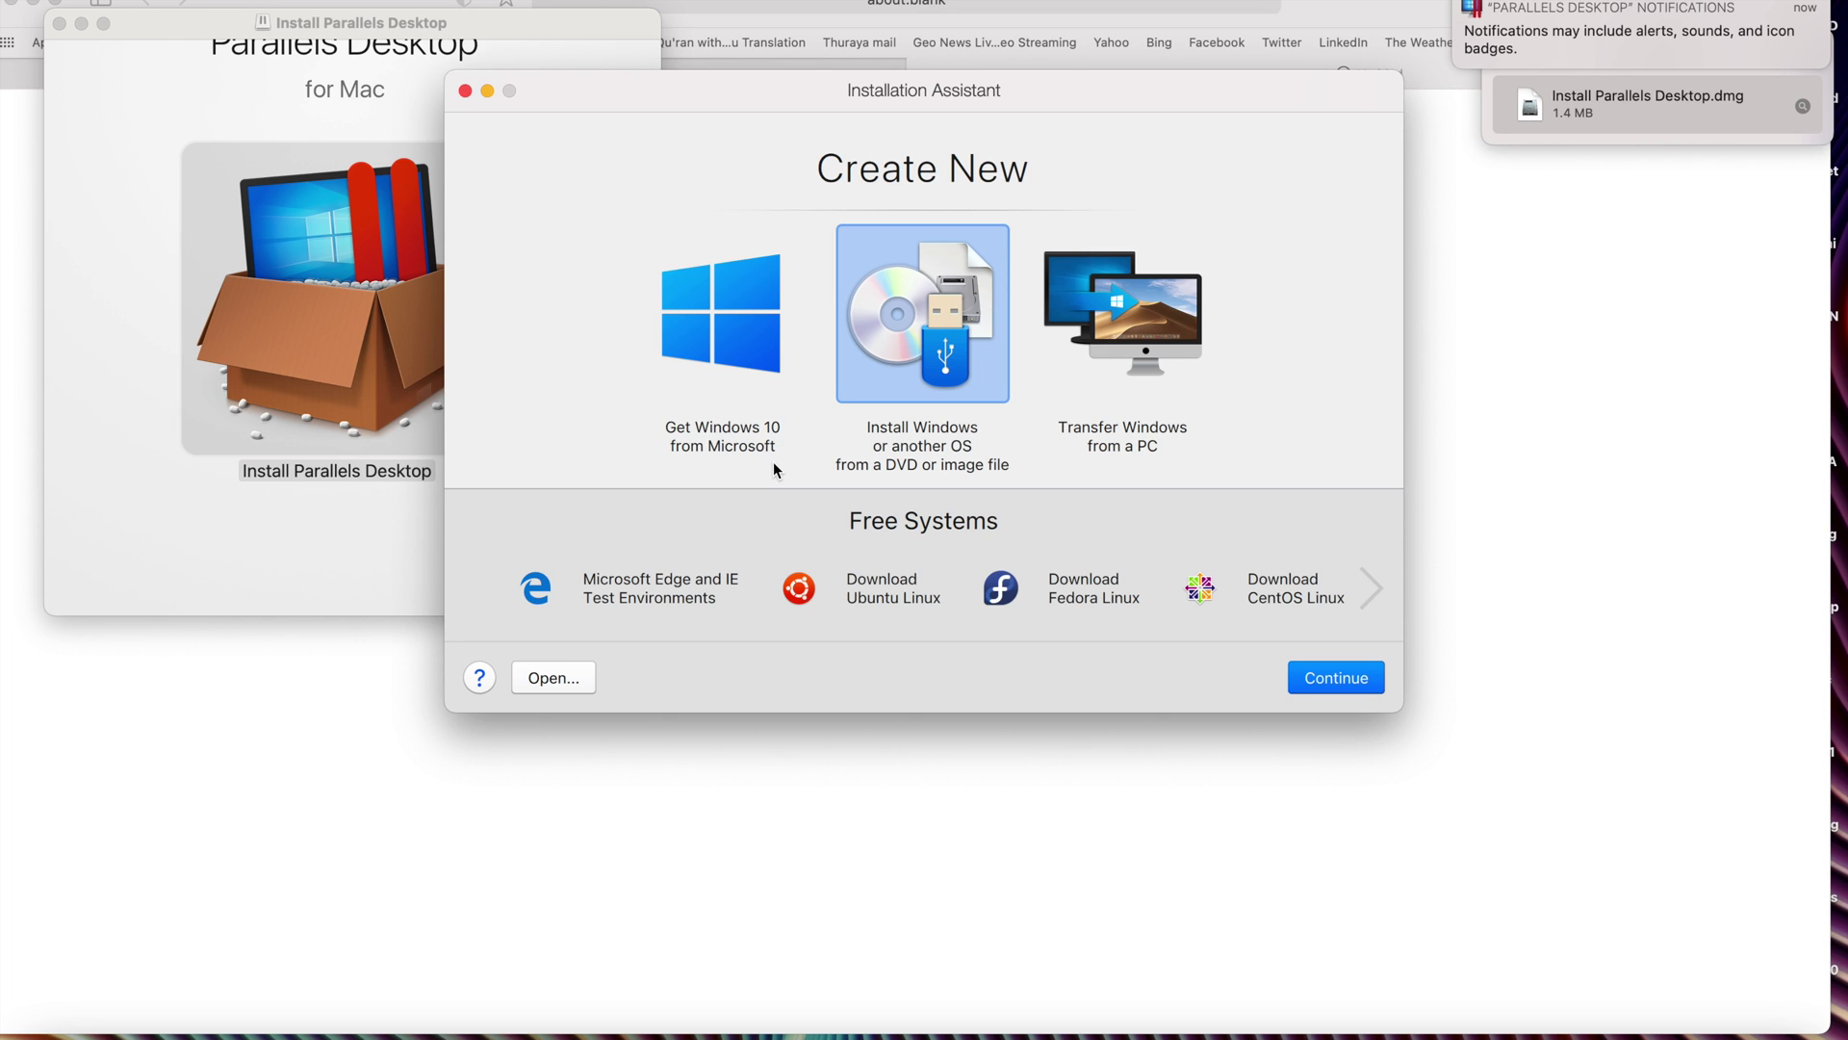
click(712, 390)
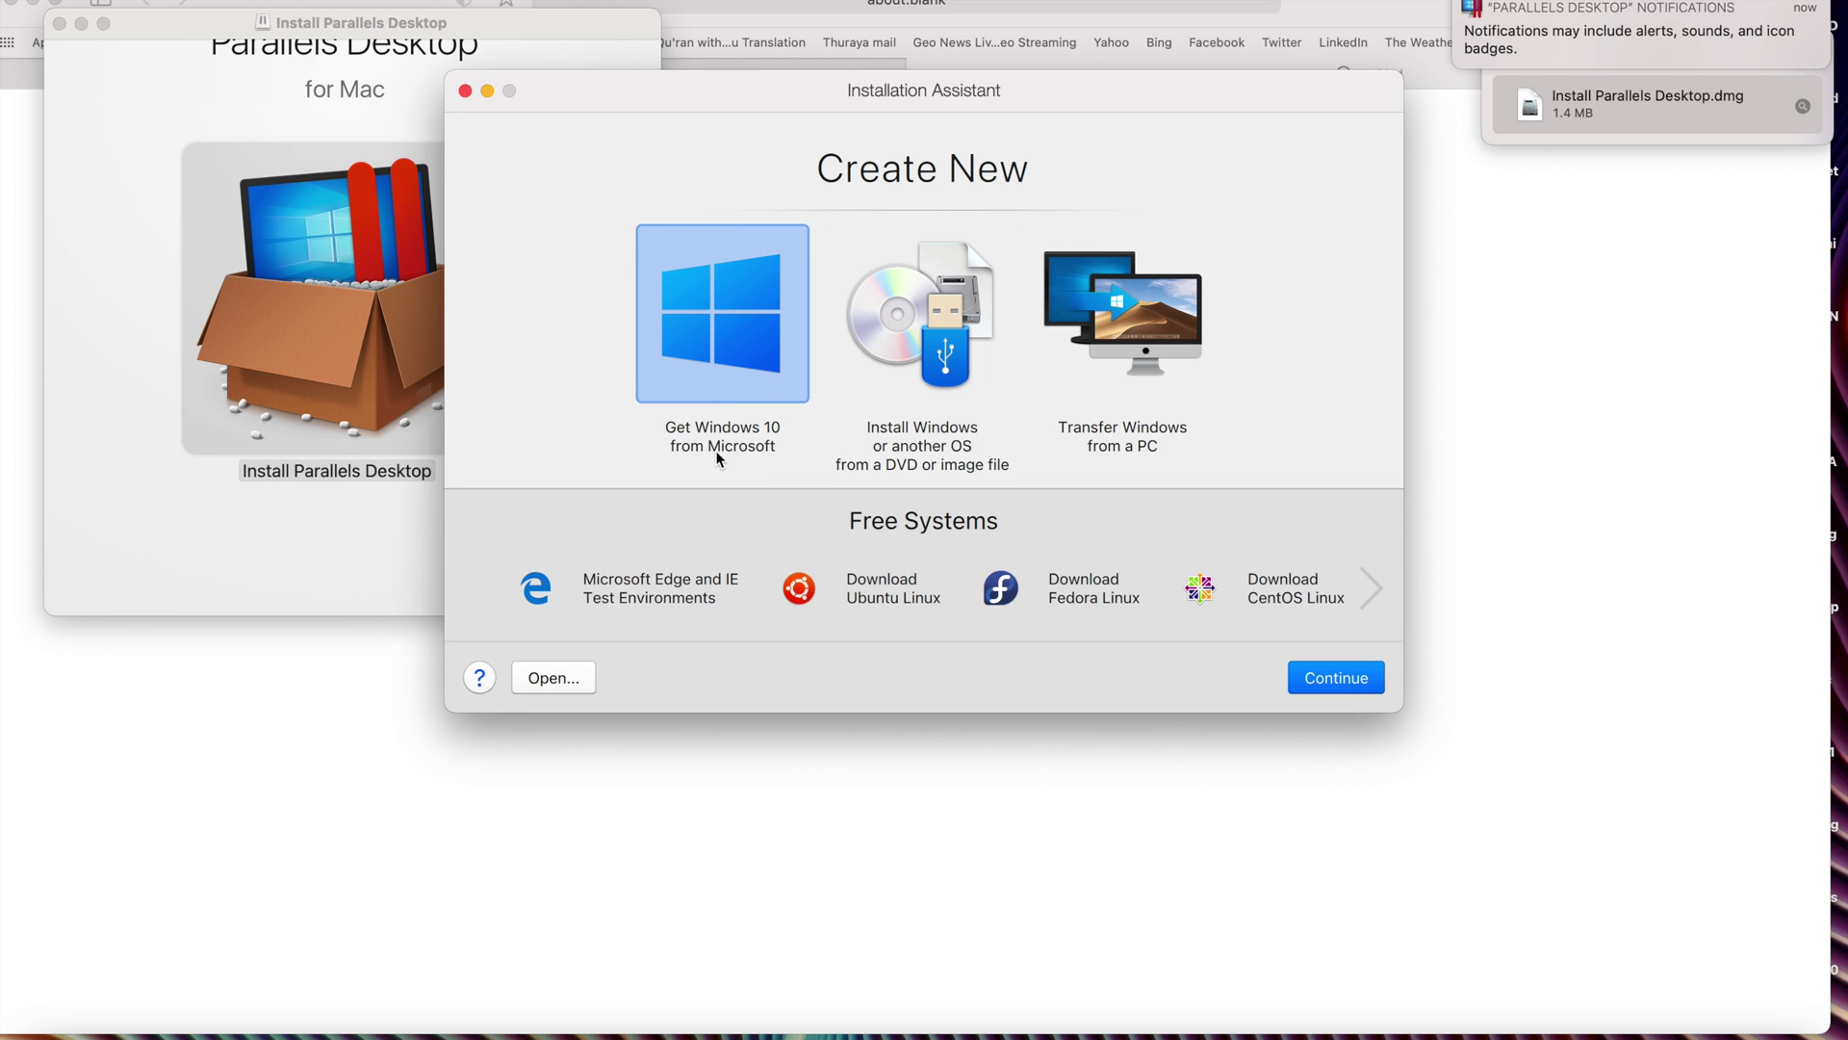
click(1151, 313)
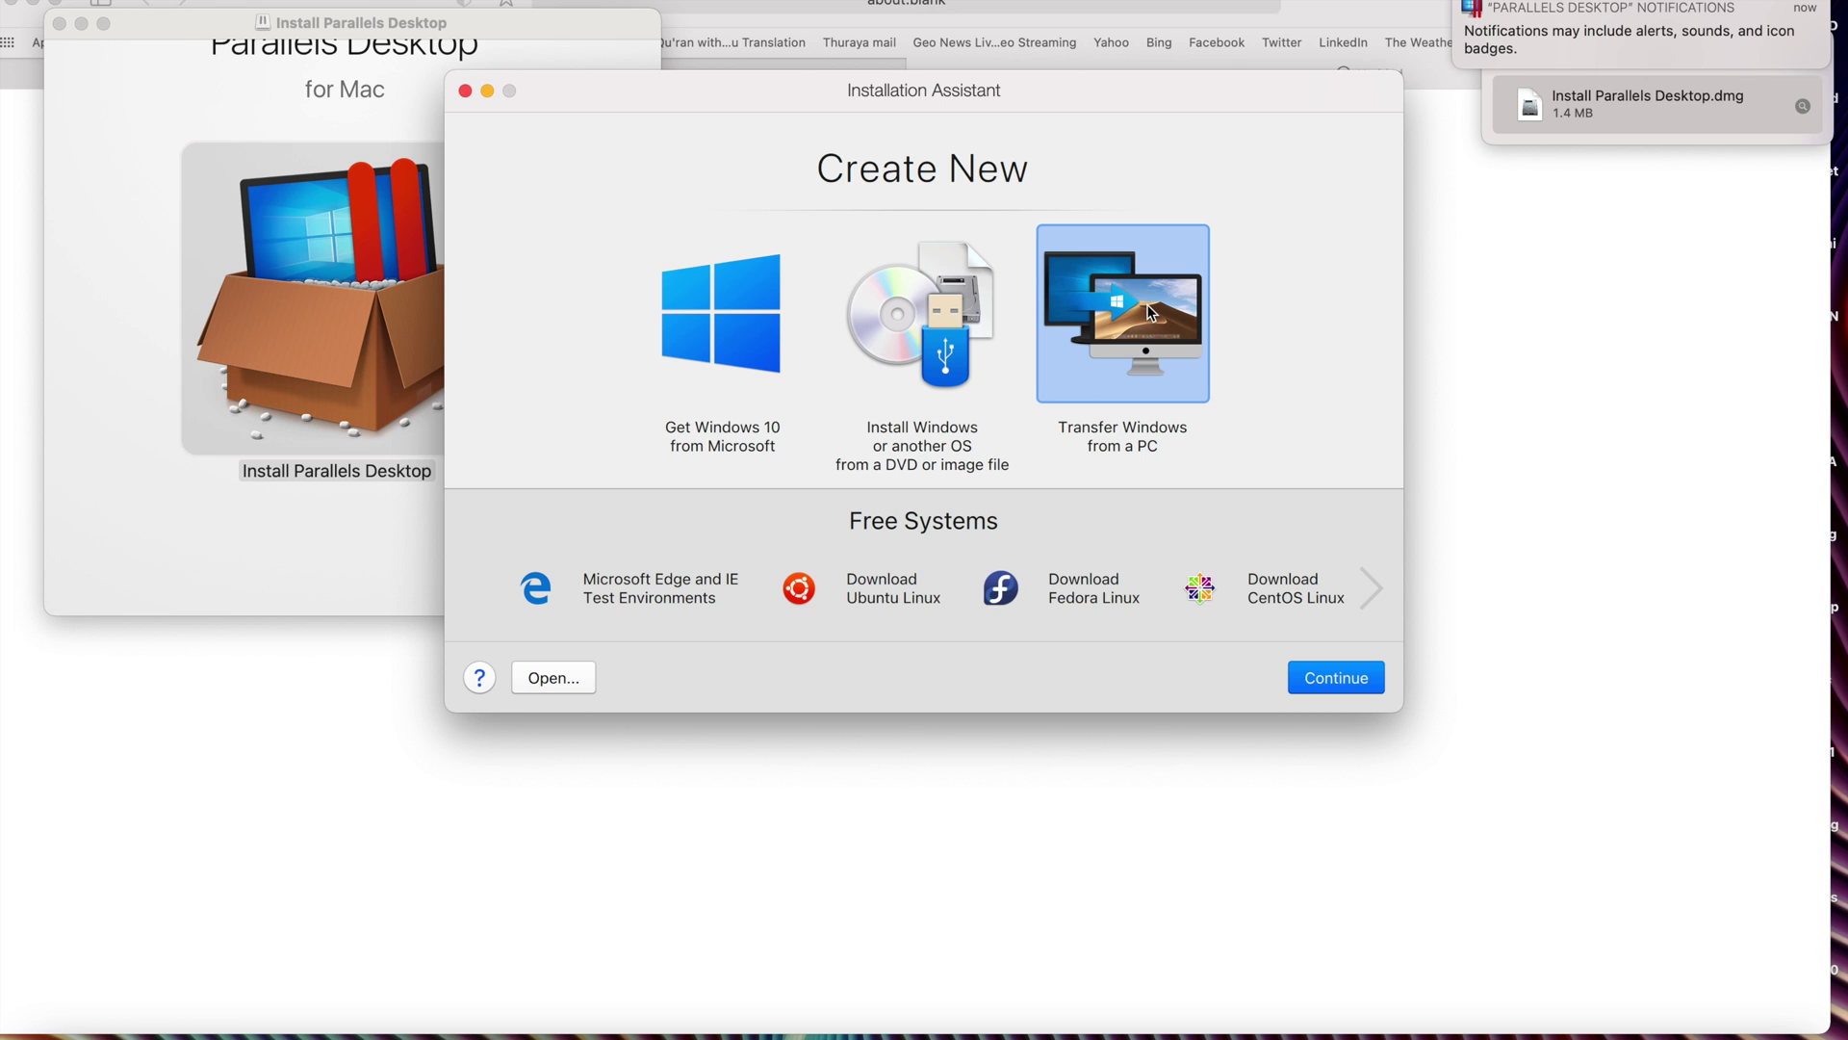
double_click(1151, 313)
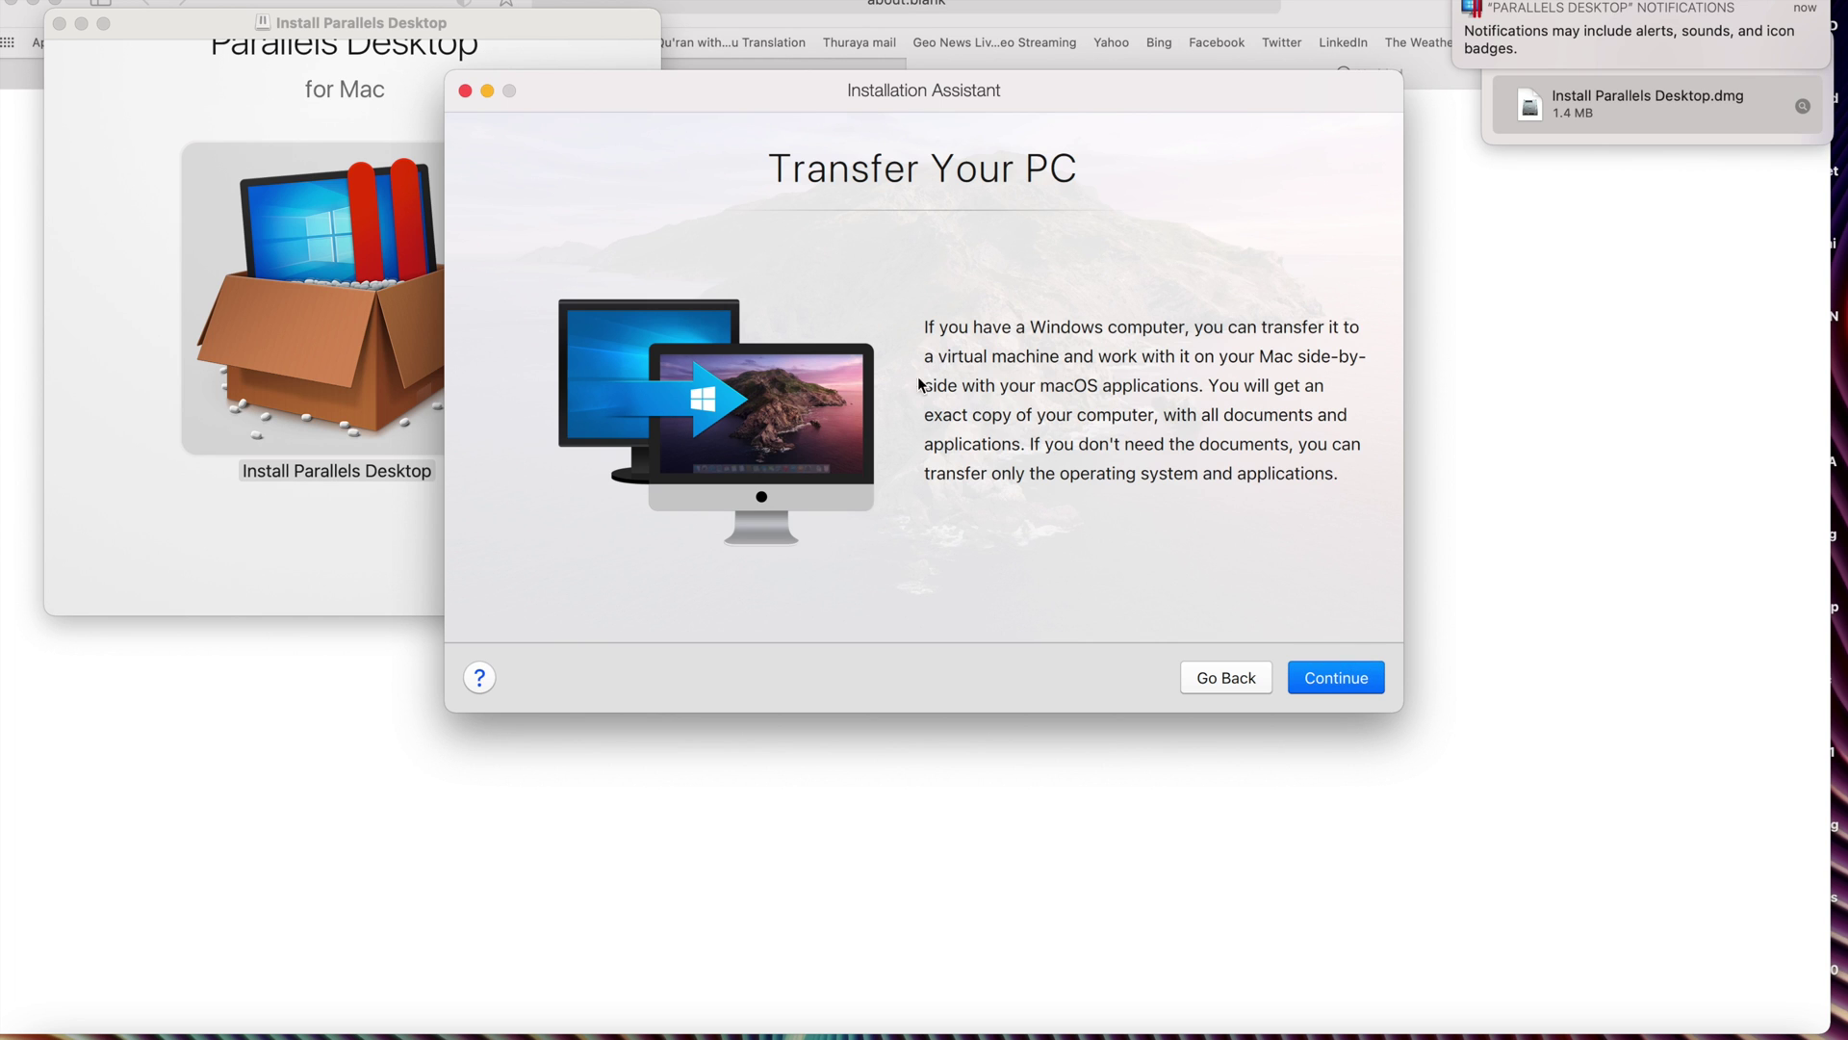
click(1218, 683)
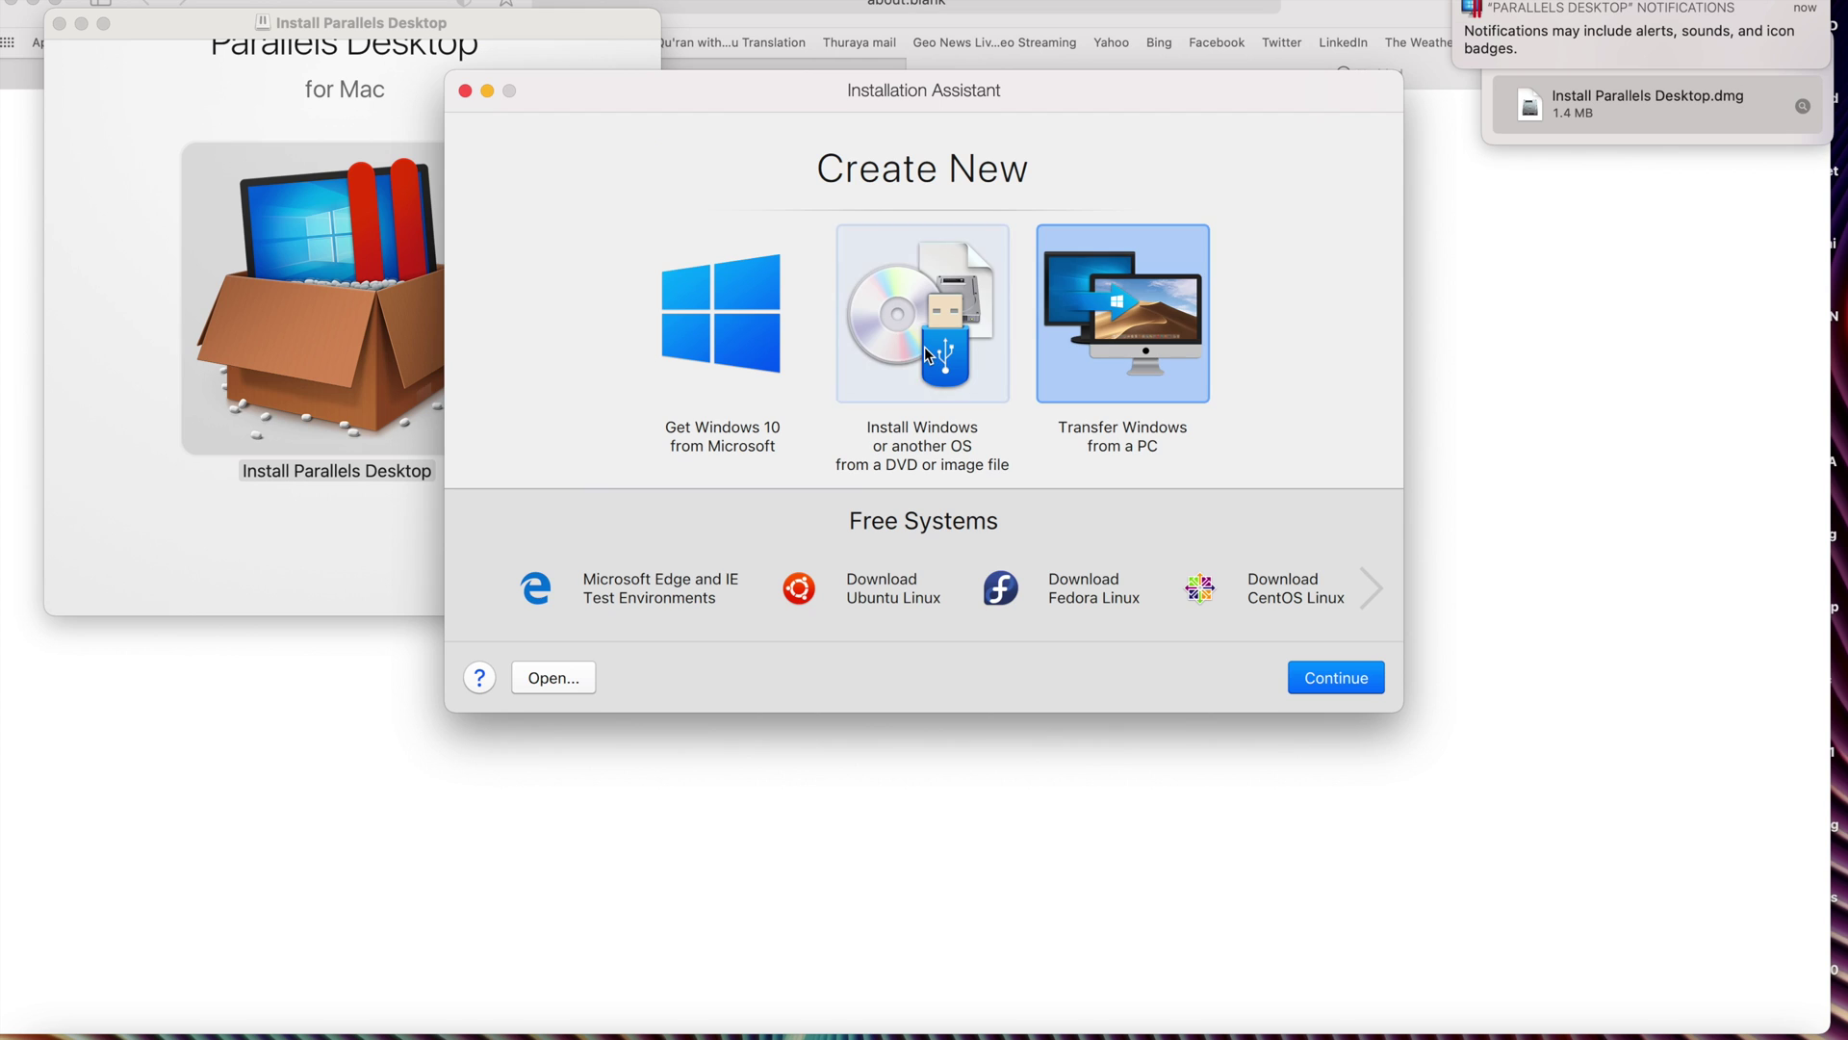
Step: Choose to install Windows from a DVD or image file and switch to choosing the installation image manually
click(927, 354)
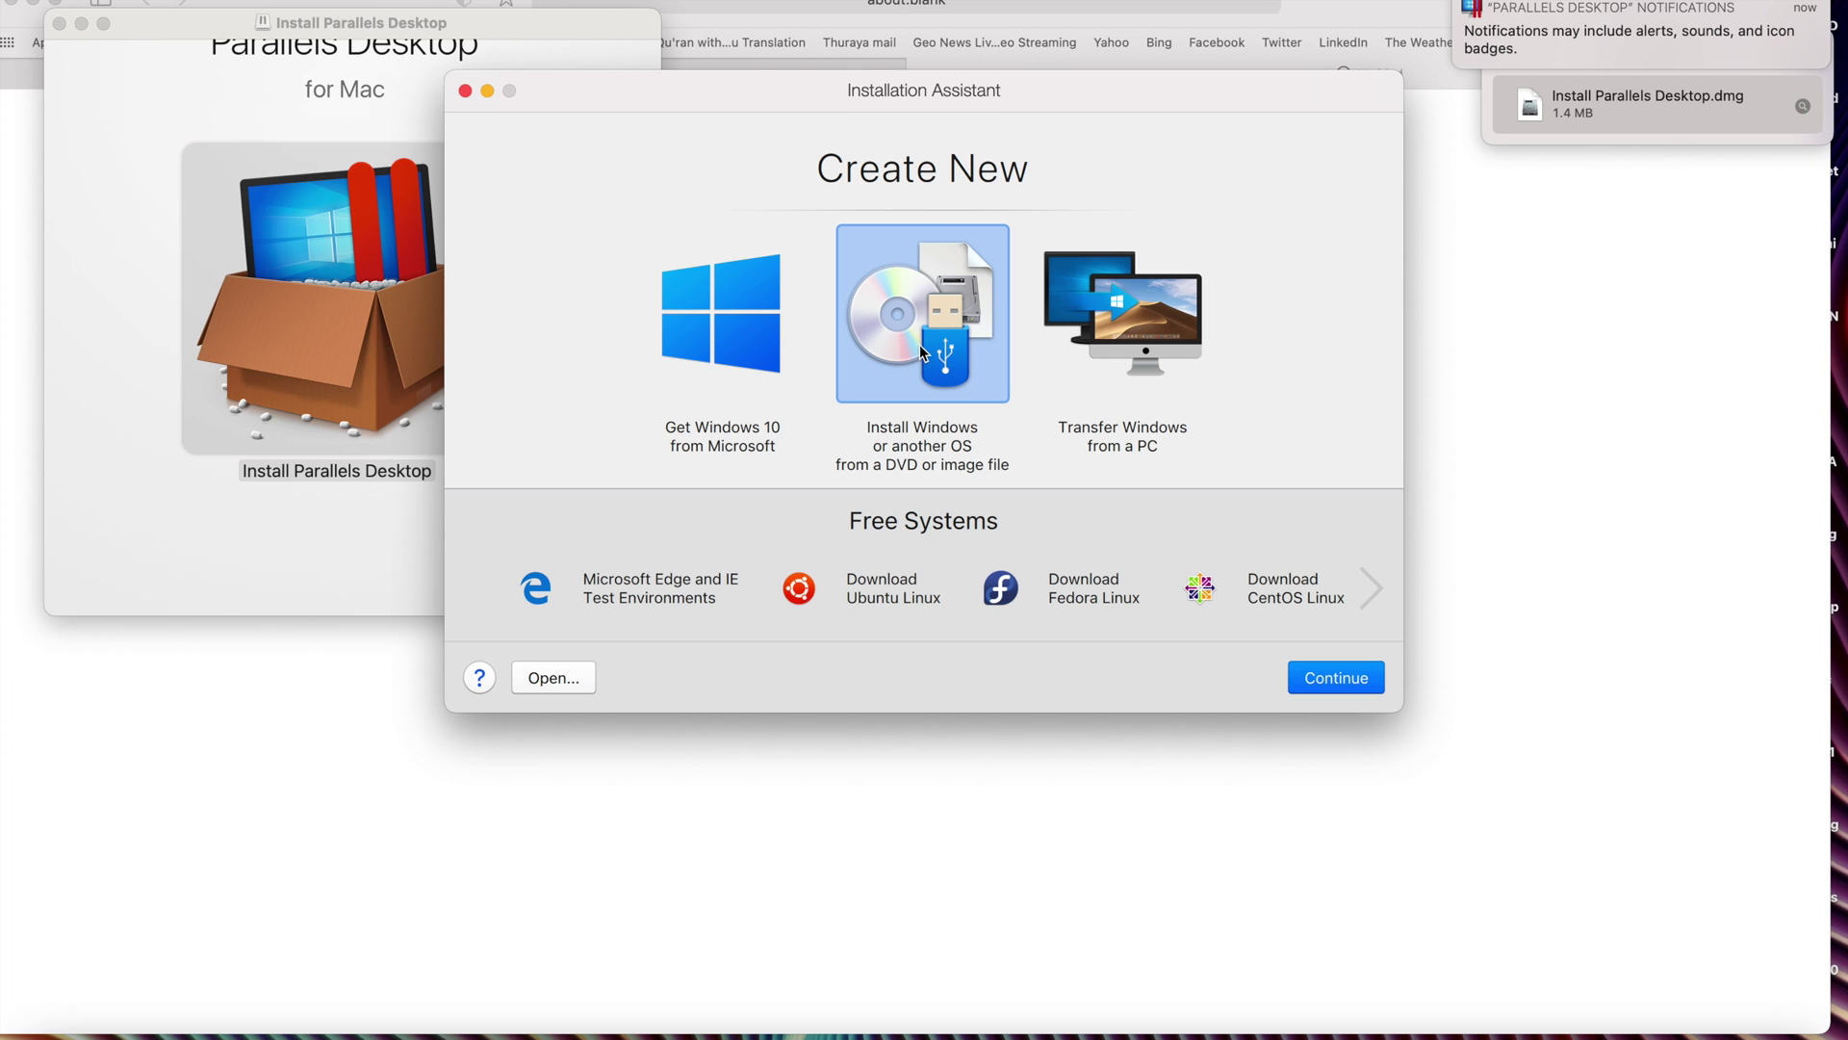
click(1342, 681)
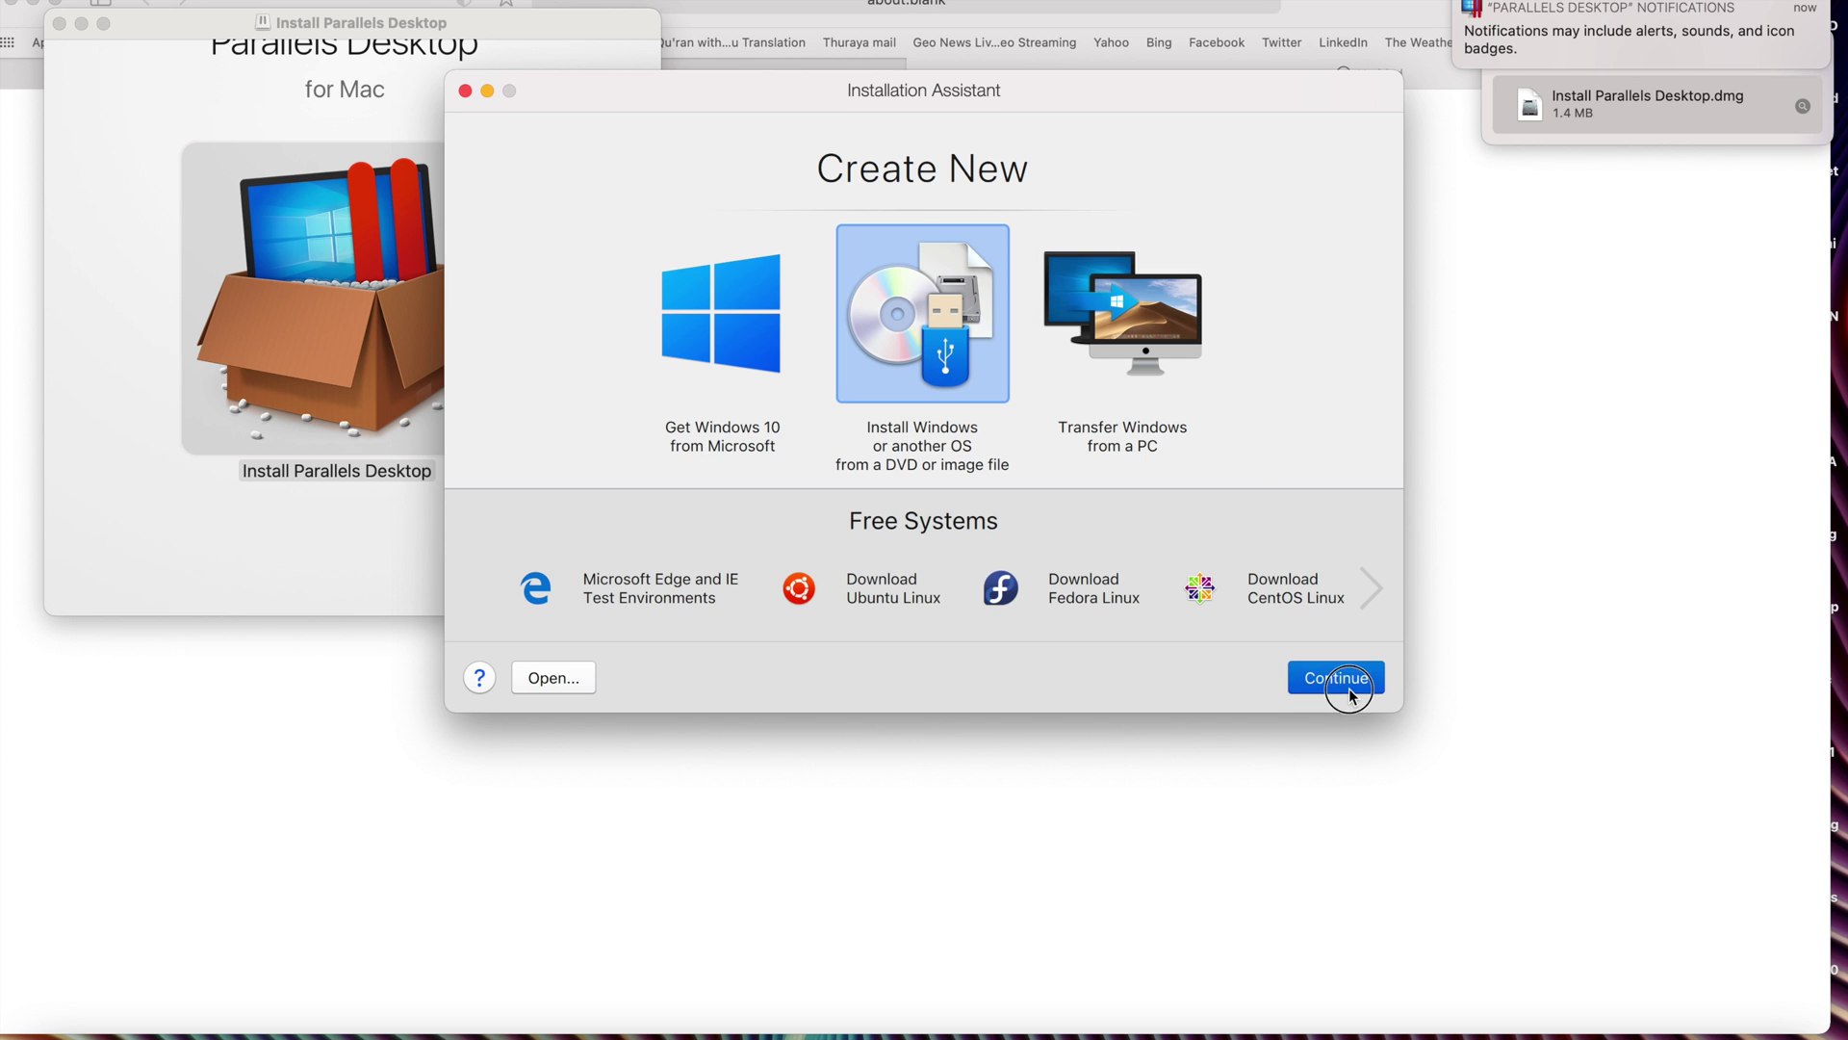
scroll(974, 506, down, 3)
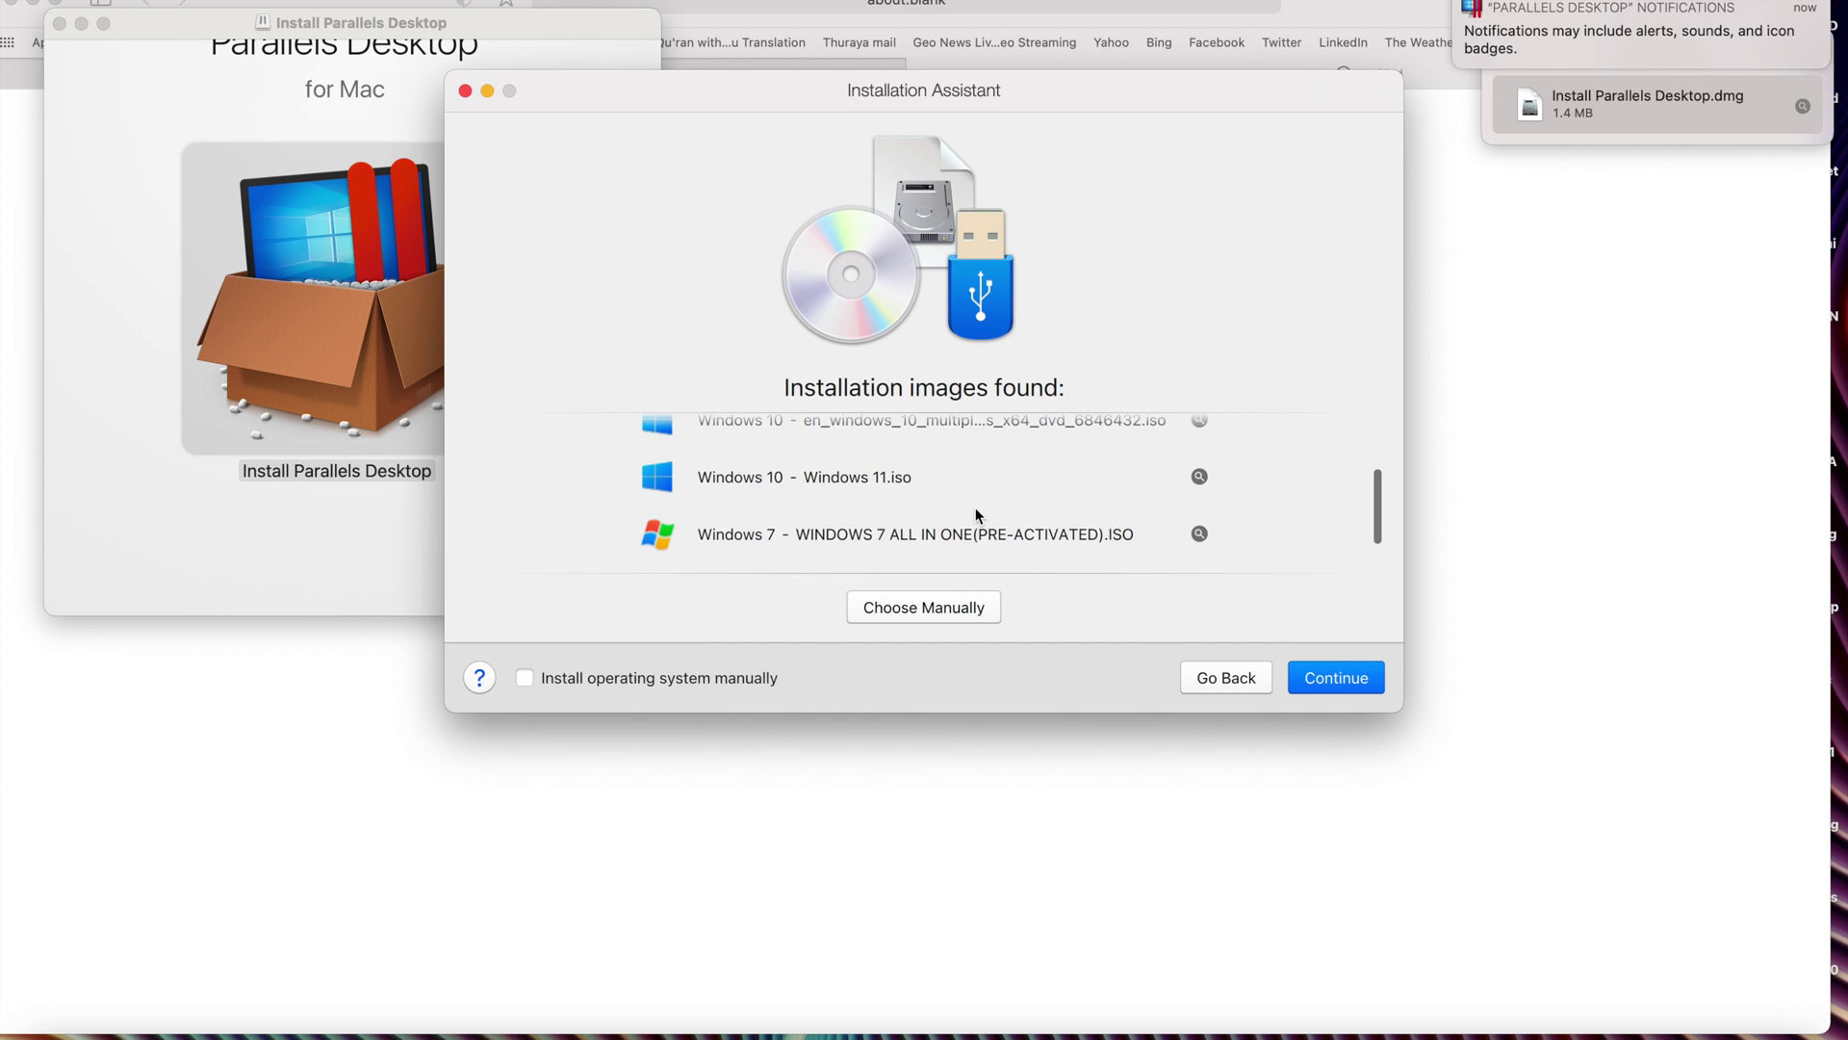
scroll(974, 506, up, 3)
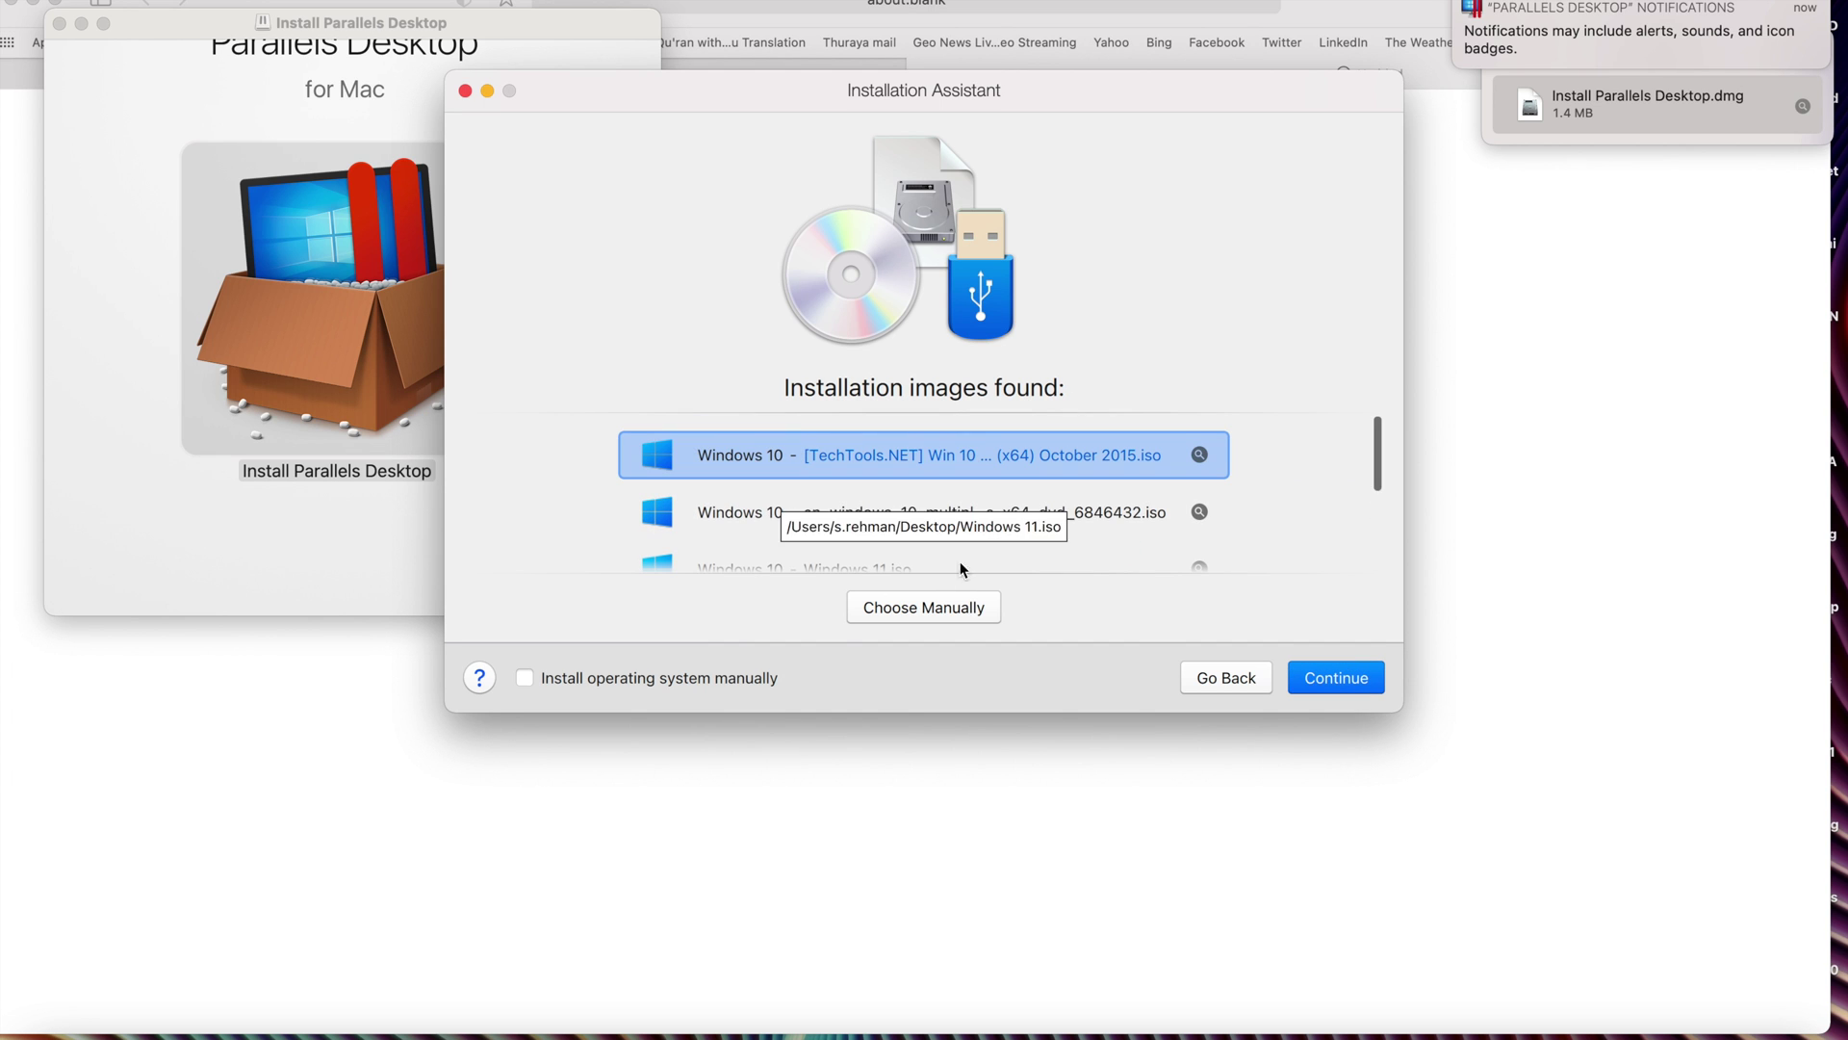
click(933, 610)
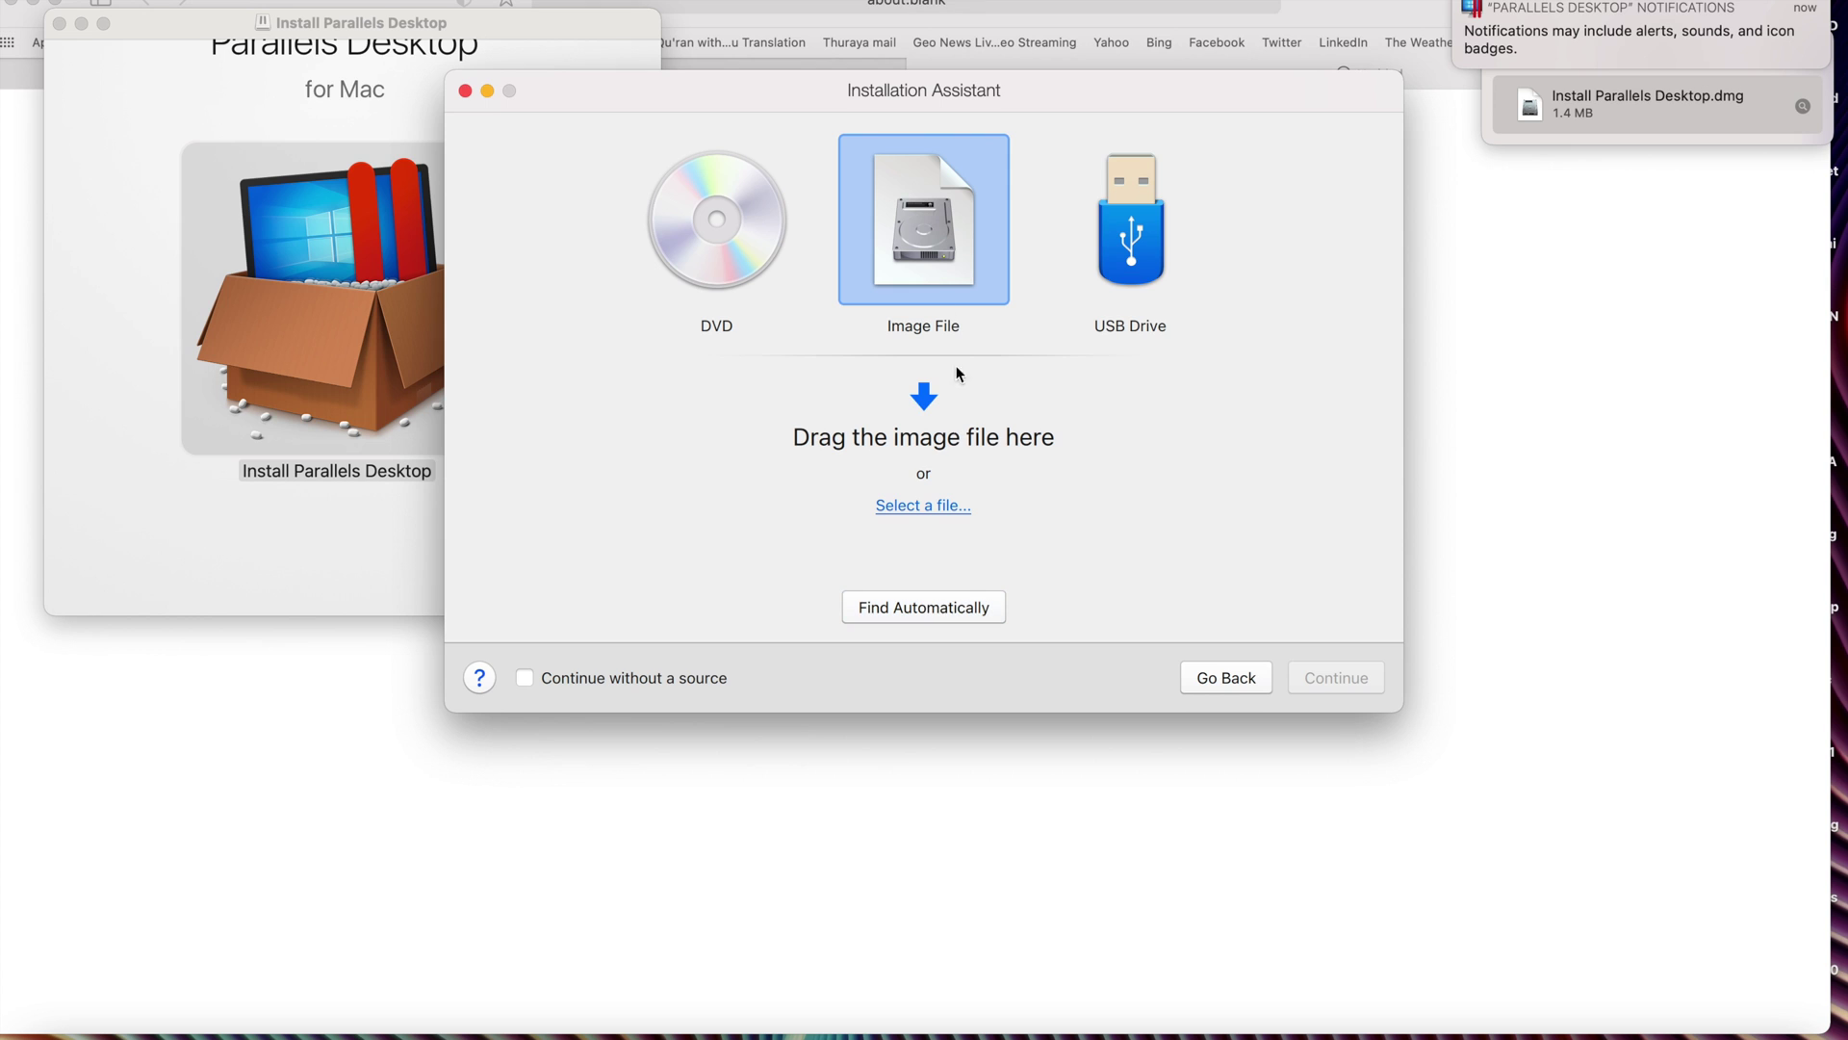
Step: Select Windows 11.iso from the Desktop folder as the installation image and continue with the installation
click(917, 515)
click(566, 242)
click(563, 274)
click(682, 260)
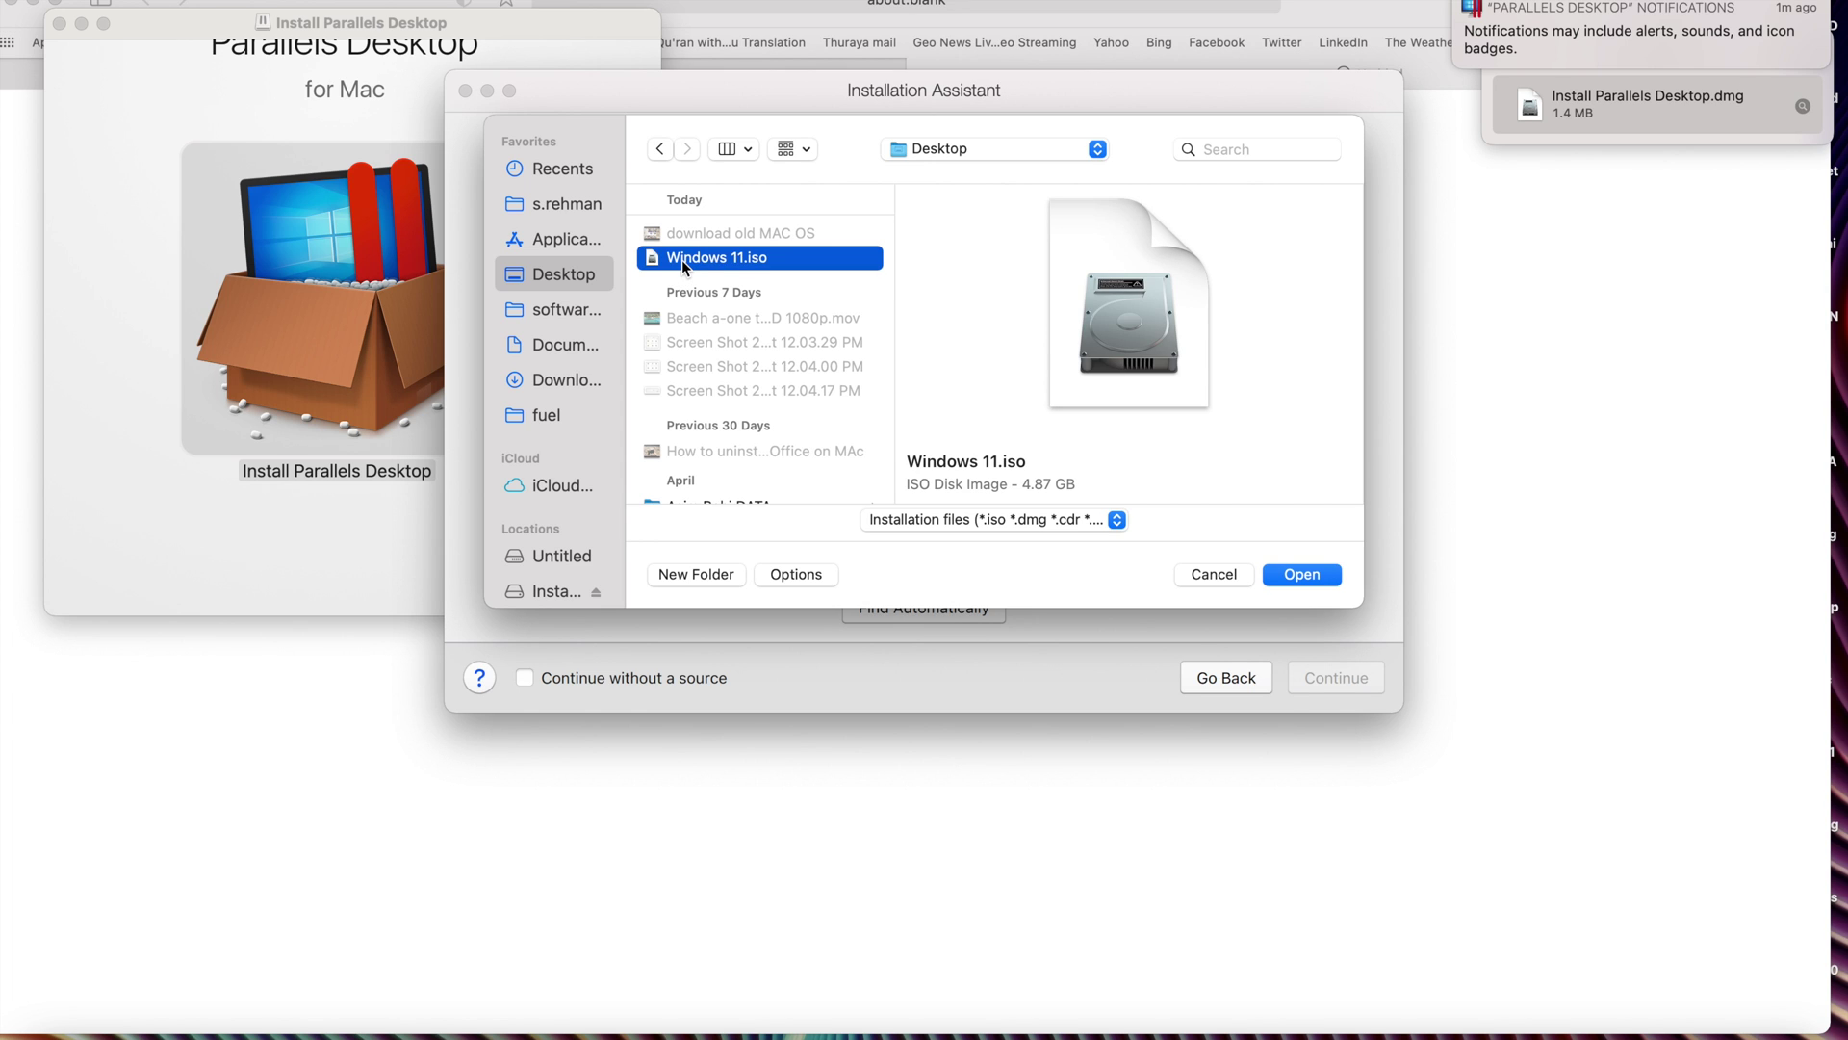
click(1279, 572)
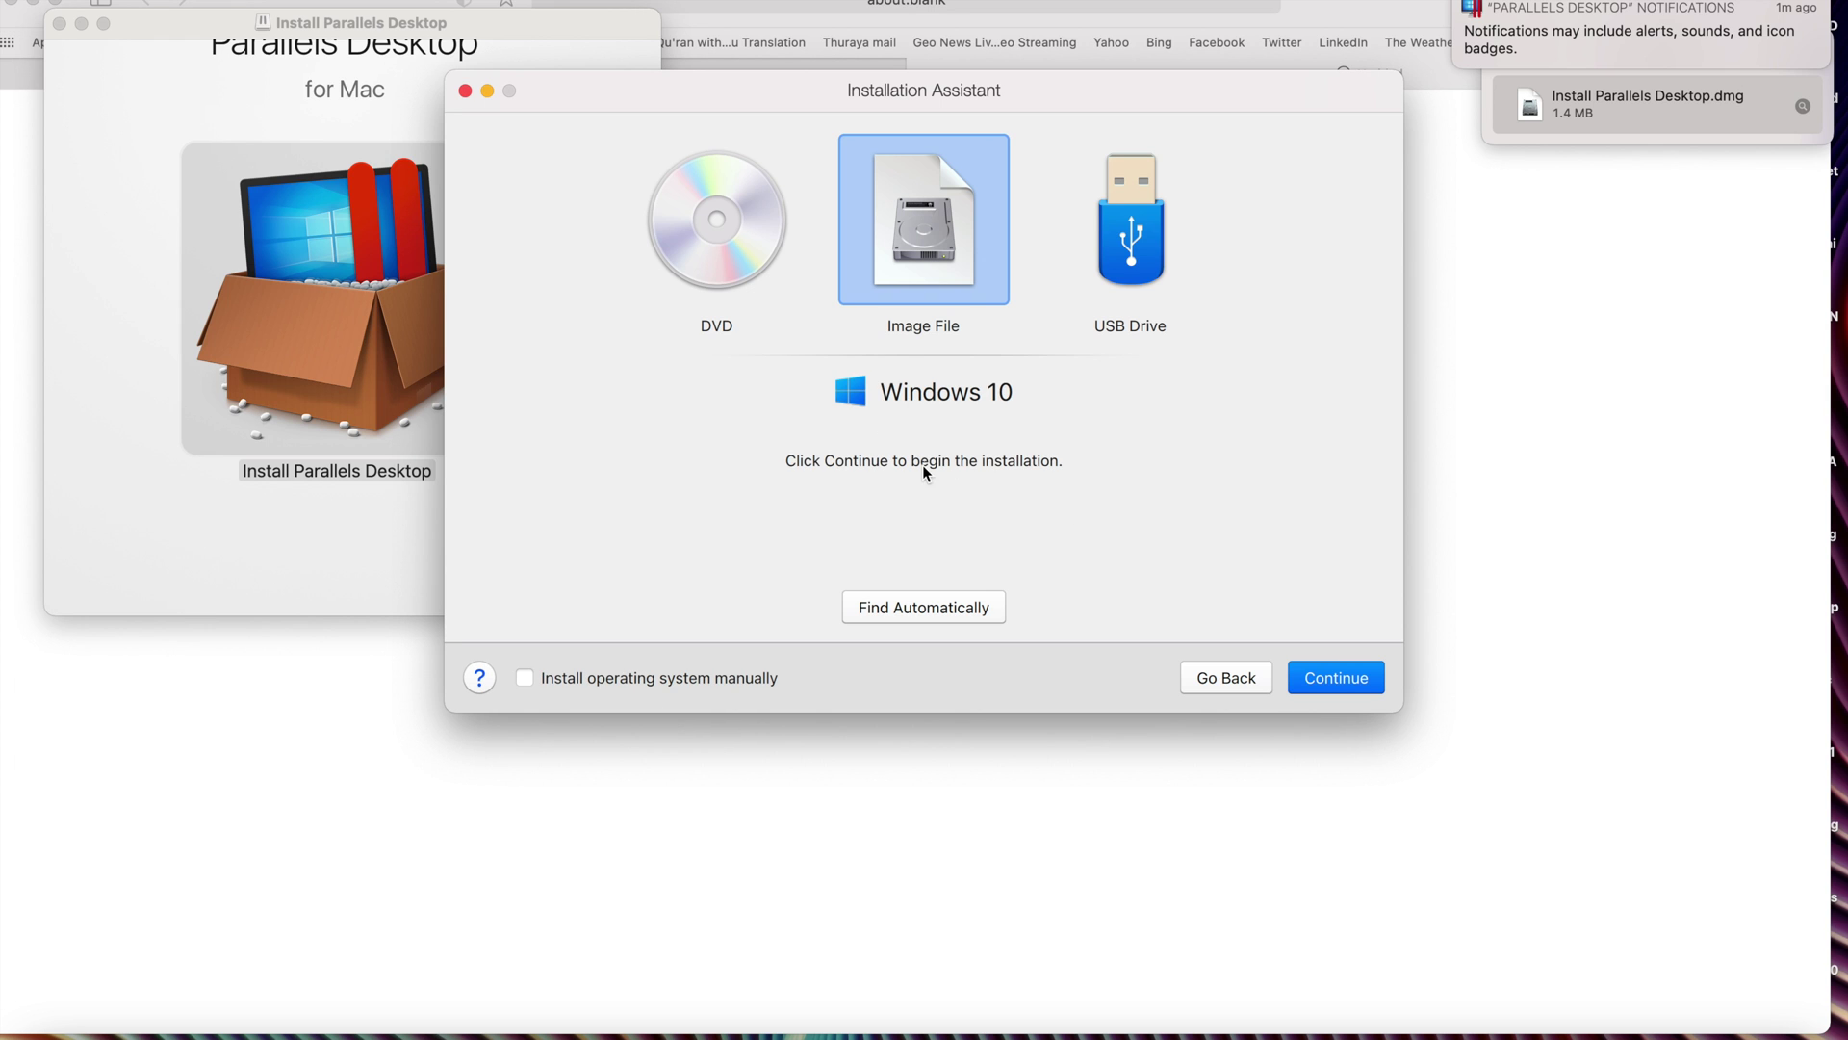
click(1353, 679)
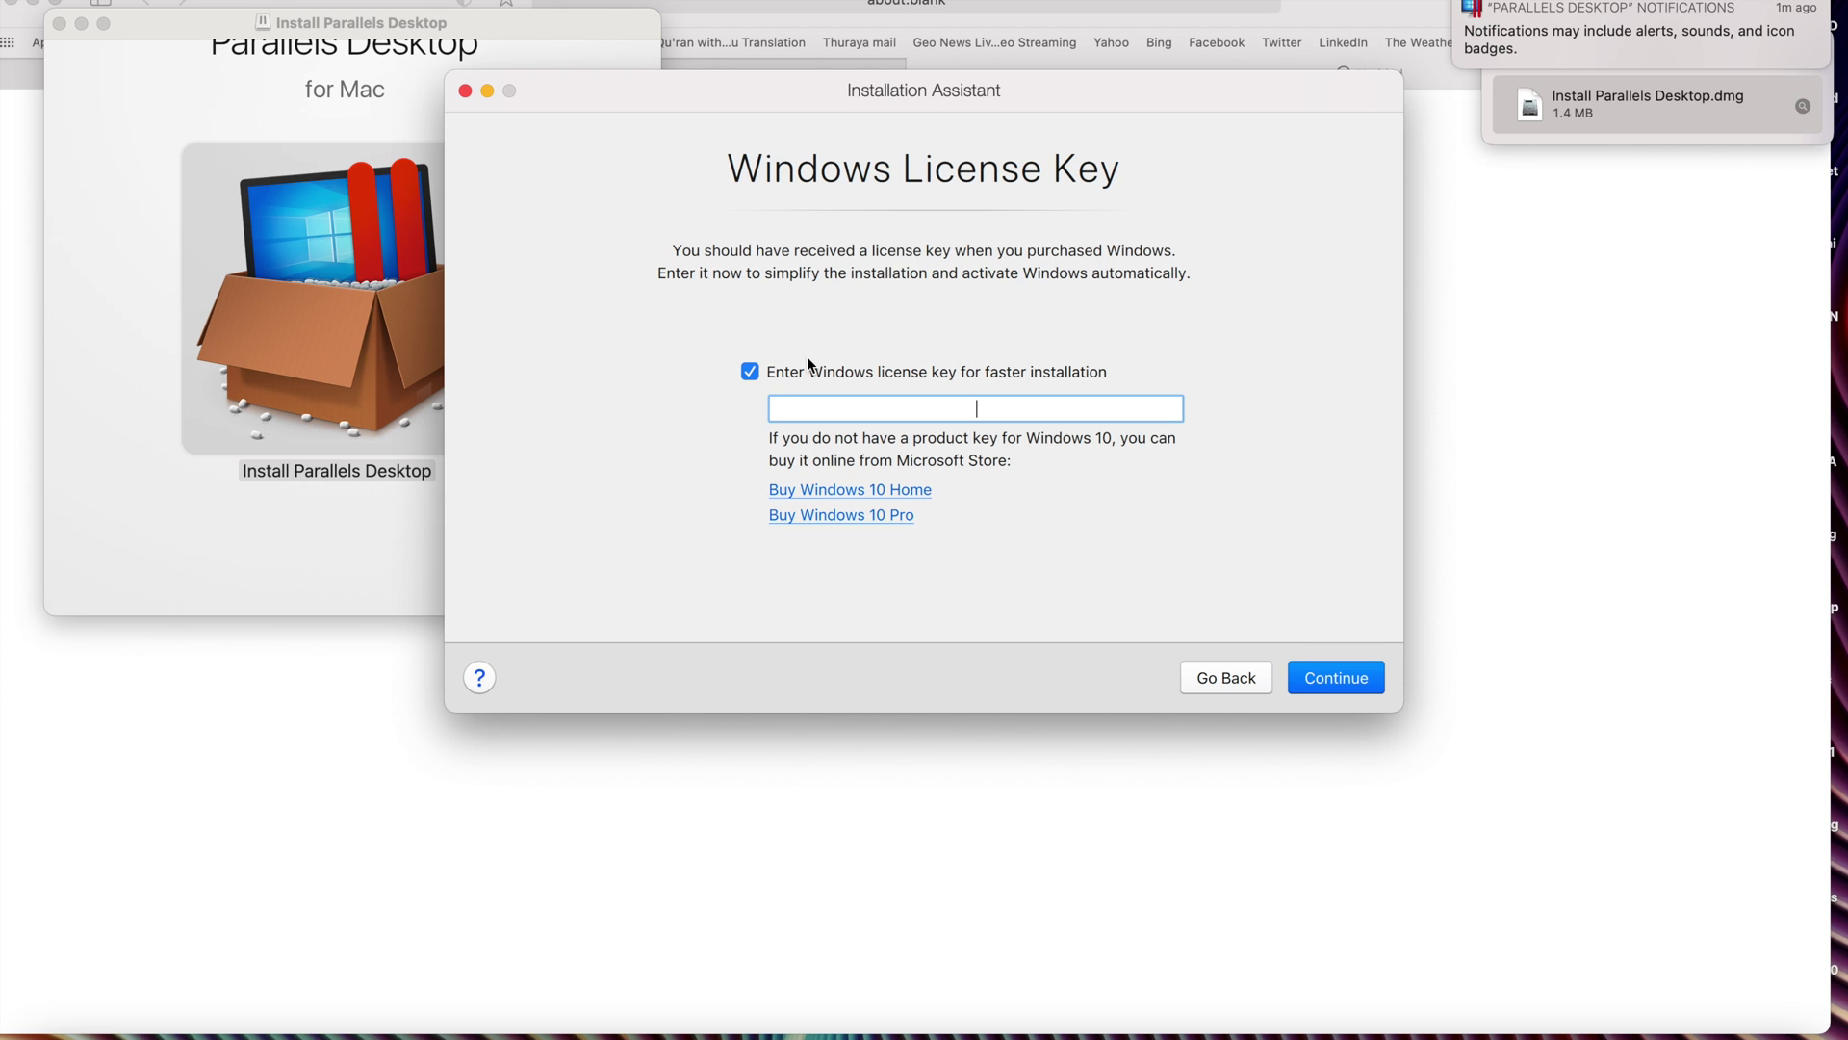
Step: Turn off entering a Windows license key for faster installation and continue without one
click(750, 373)
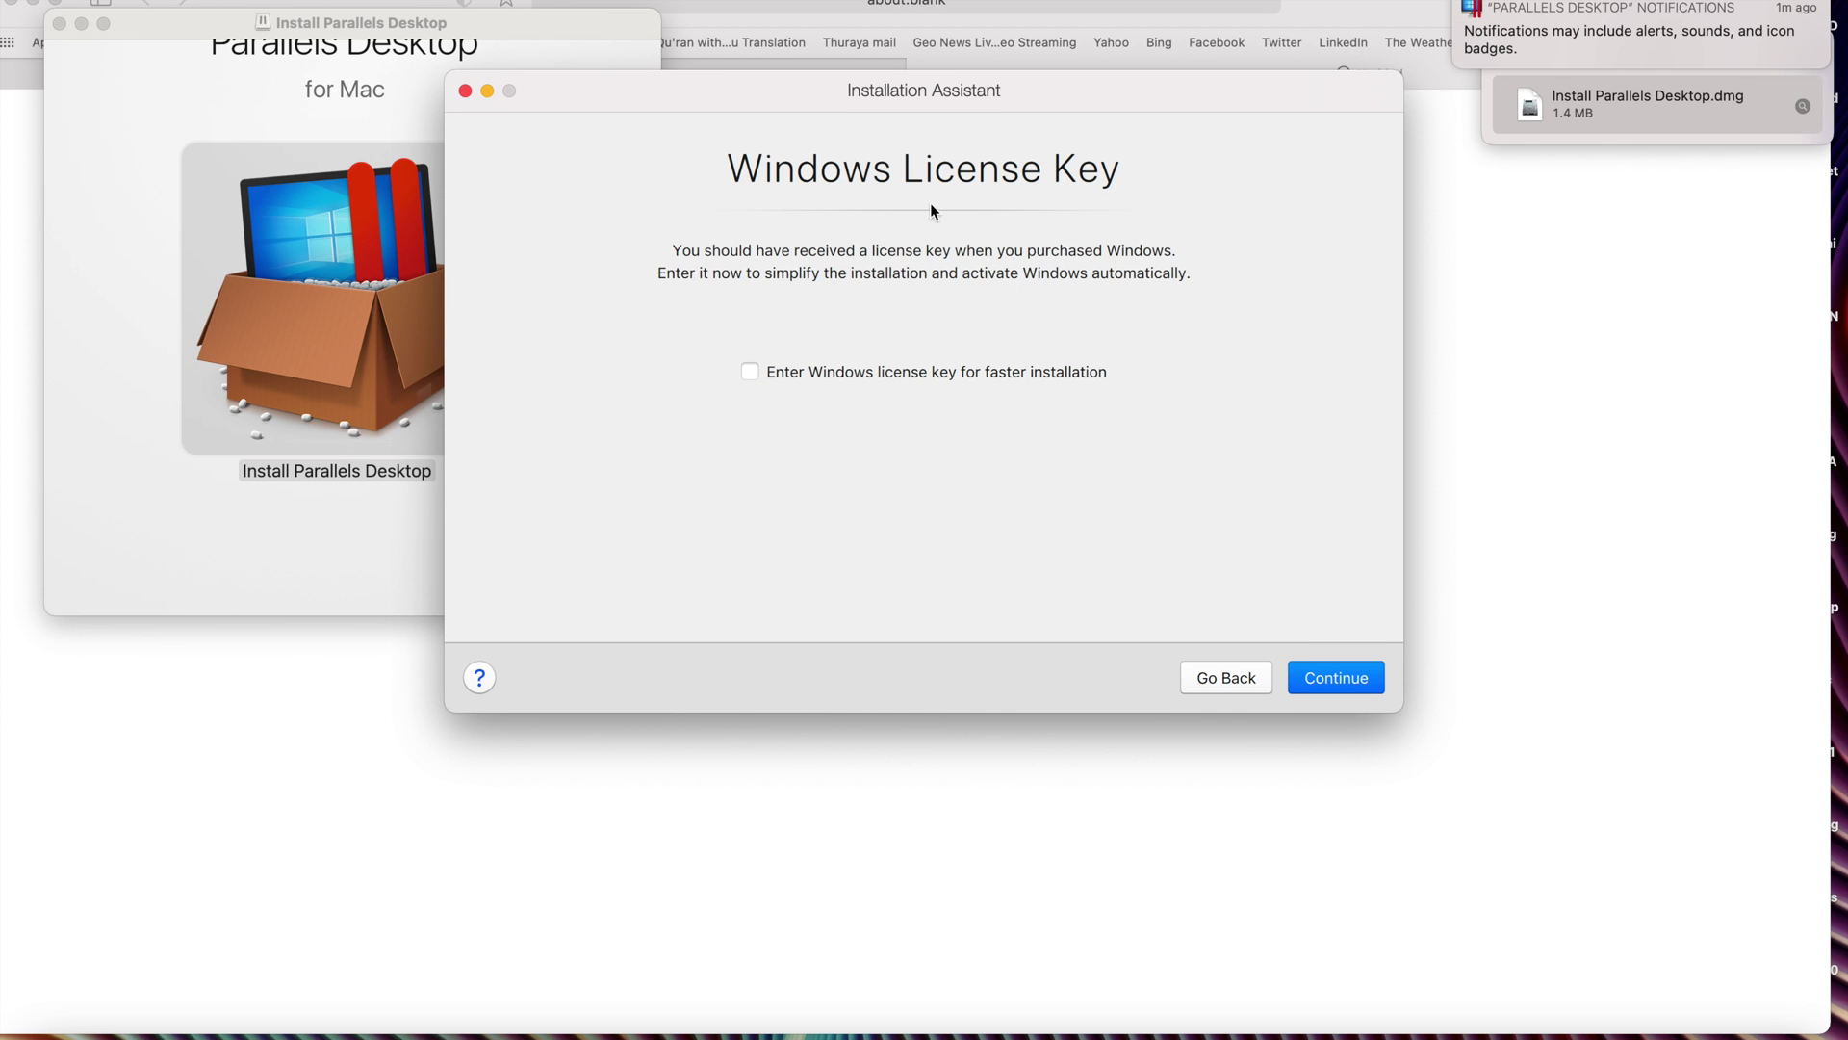
click(776, 374)
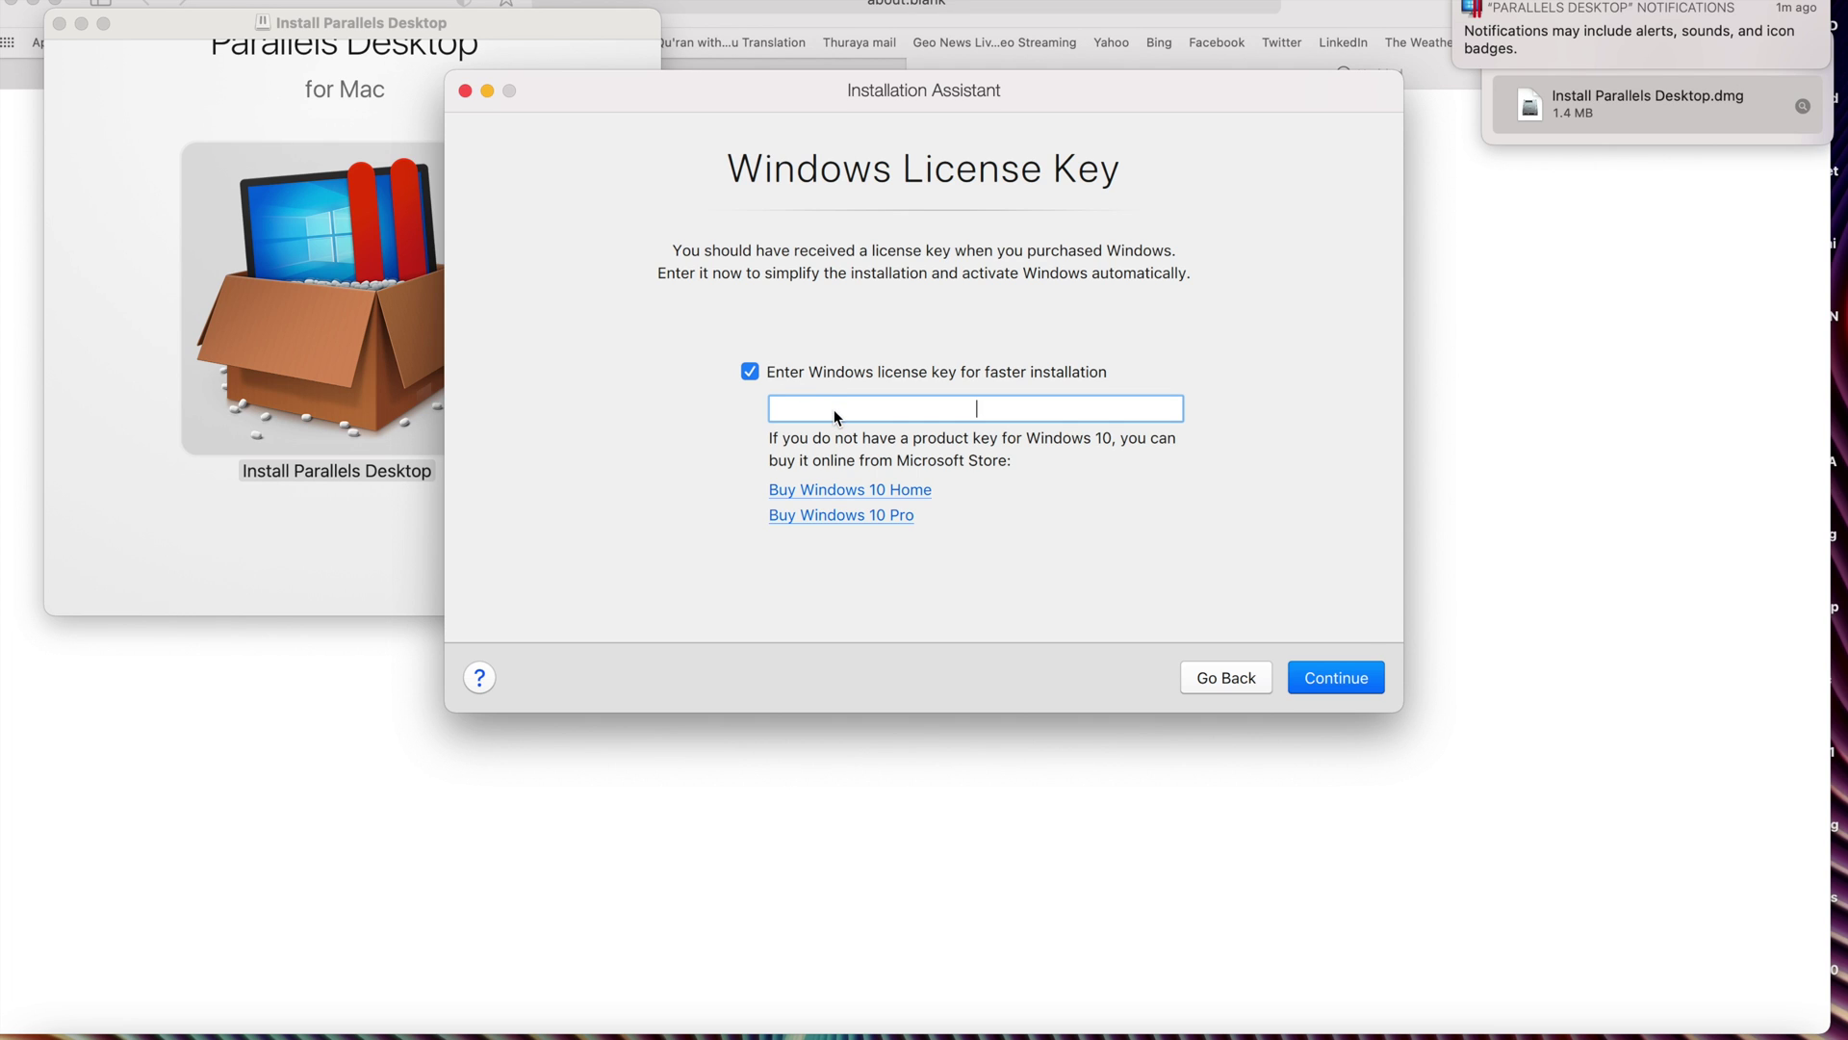
click(751, 374)
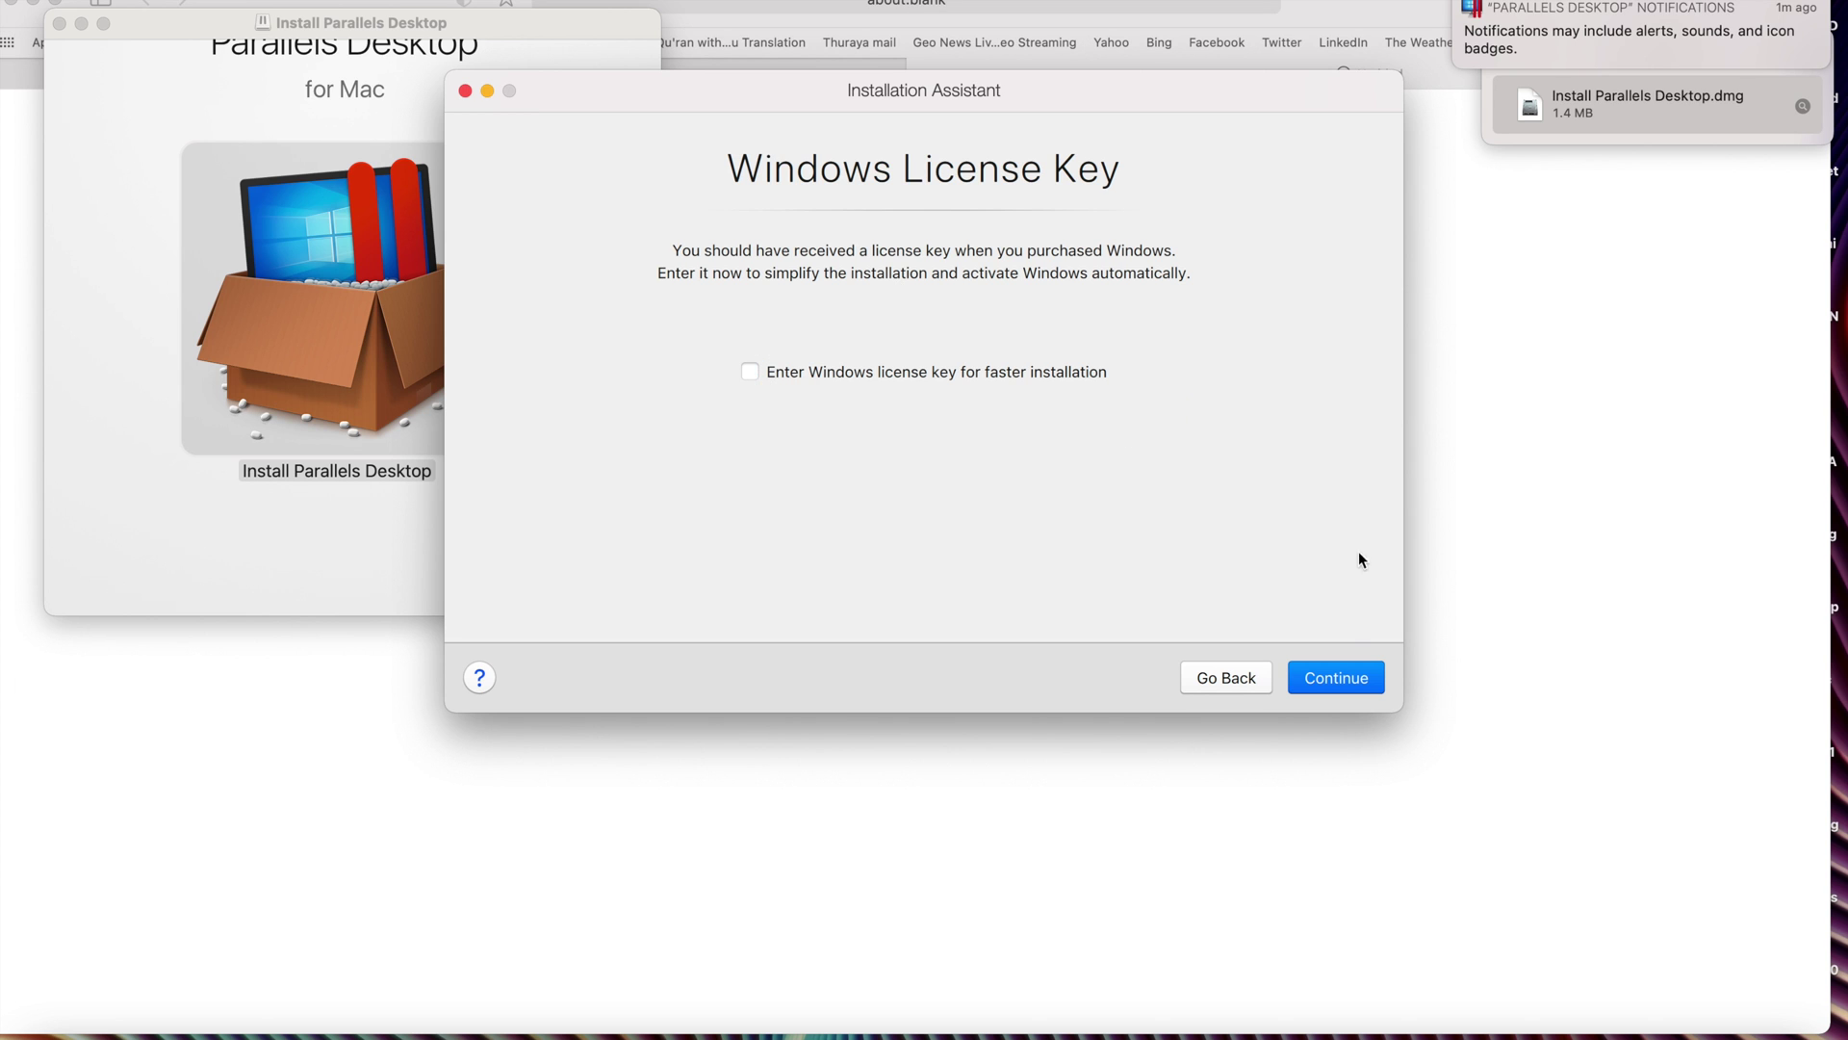
click(1338, 689)
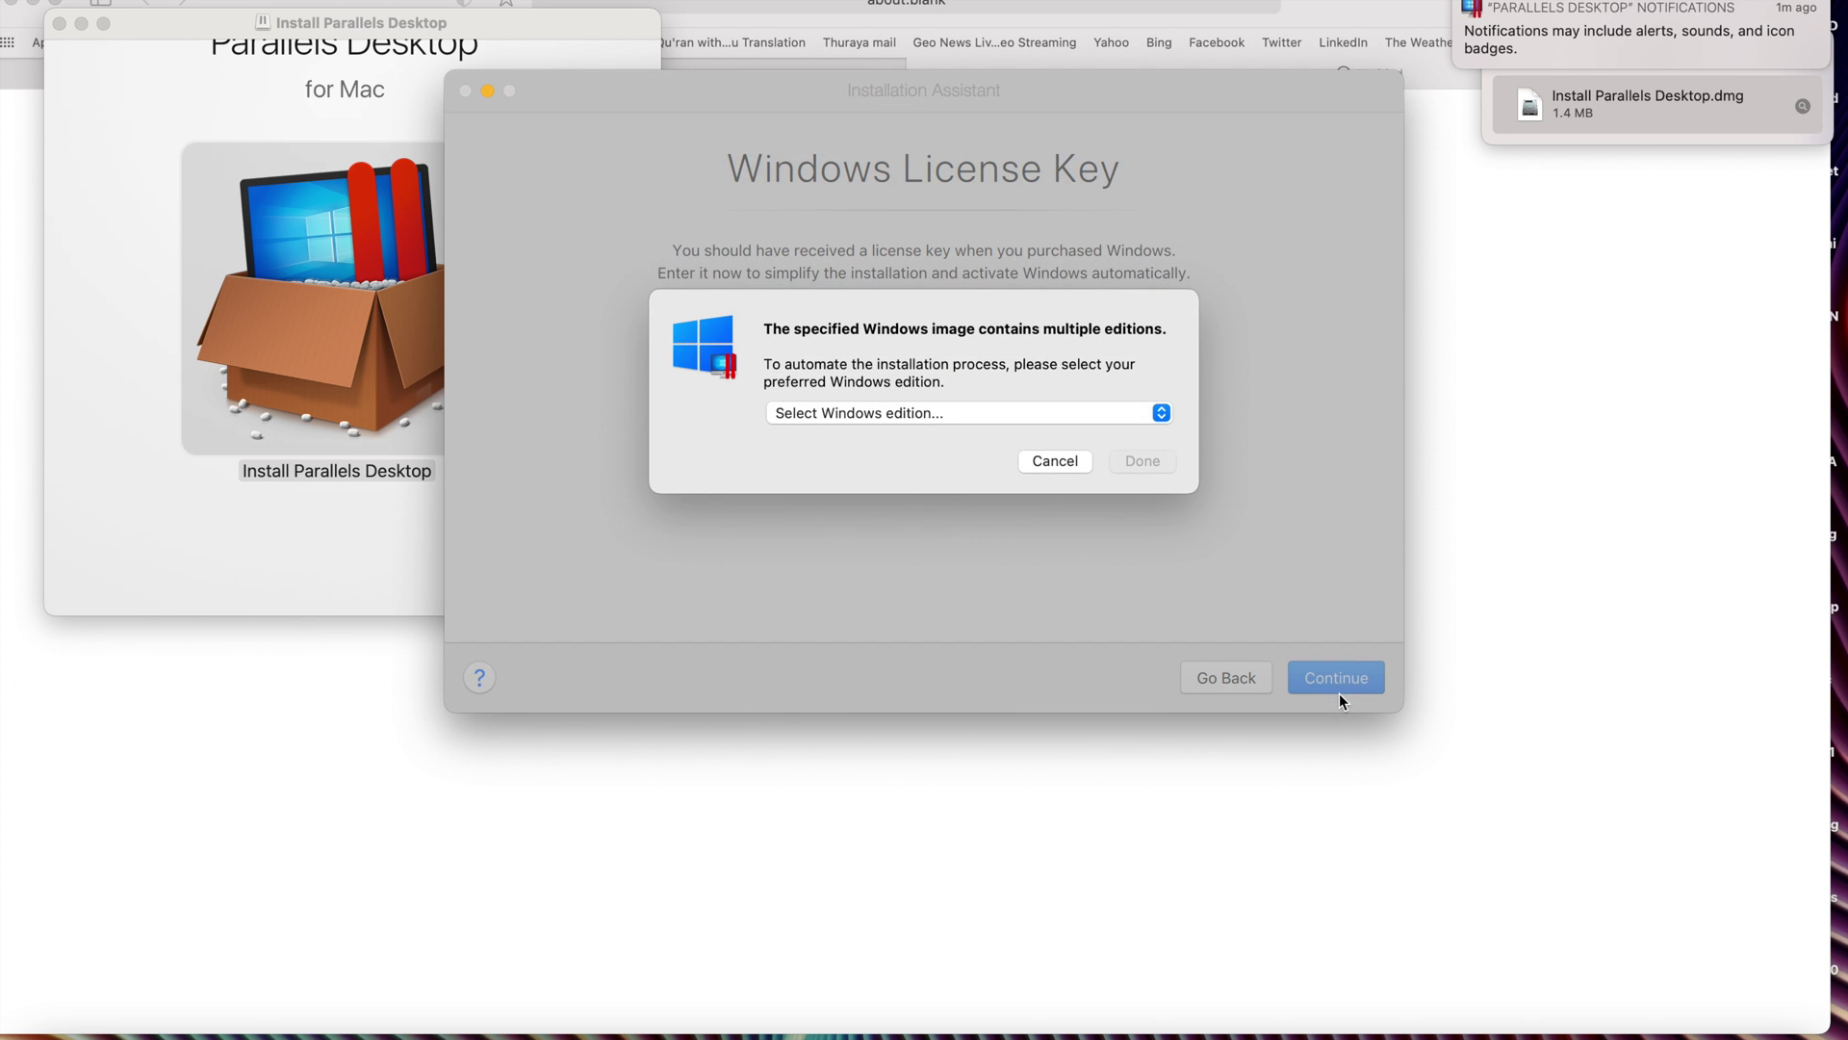
Step: Choose the Windows 11 Pro edition and continue with Productivity as the primary use
click(945, 414)
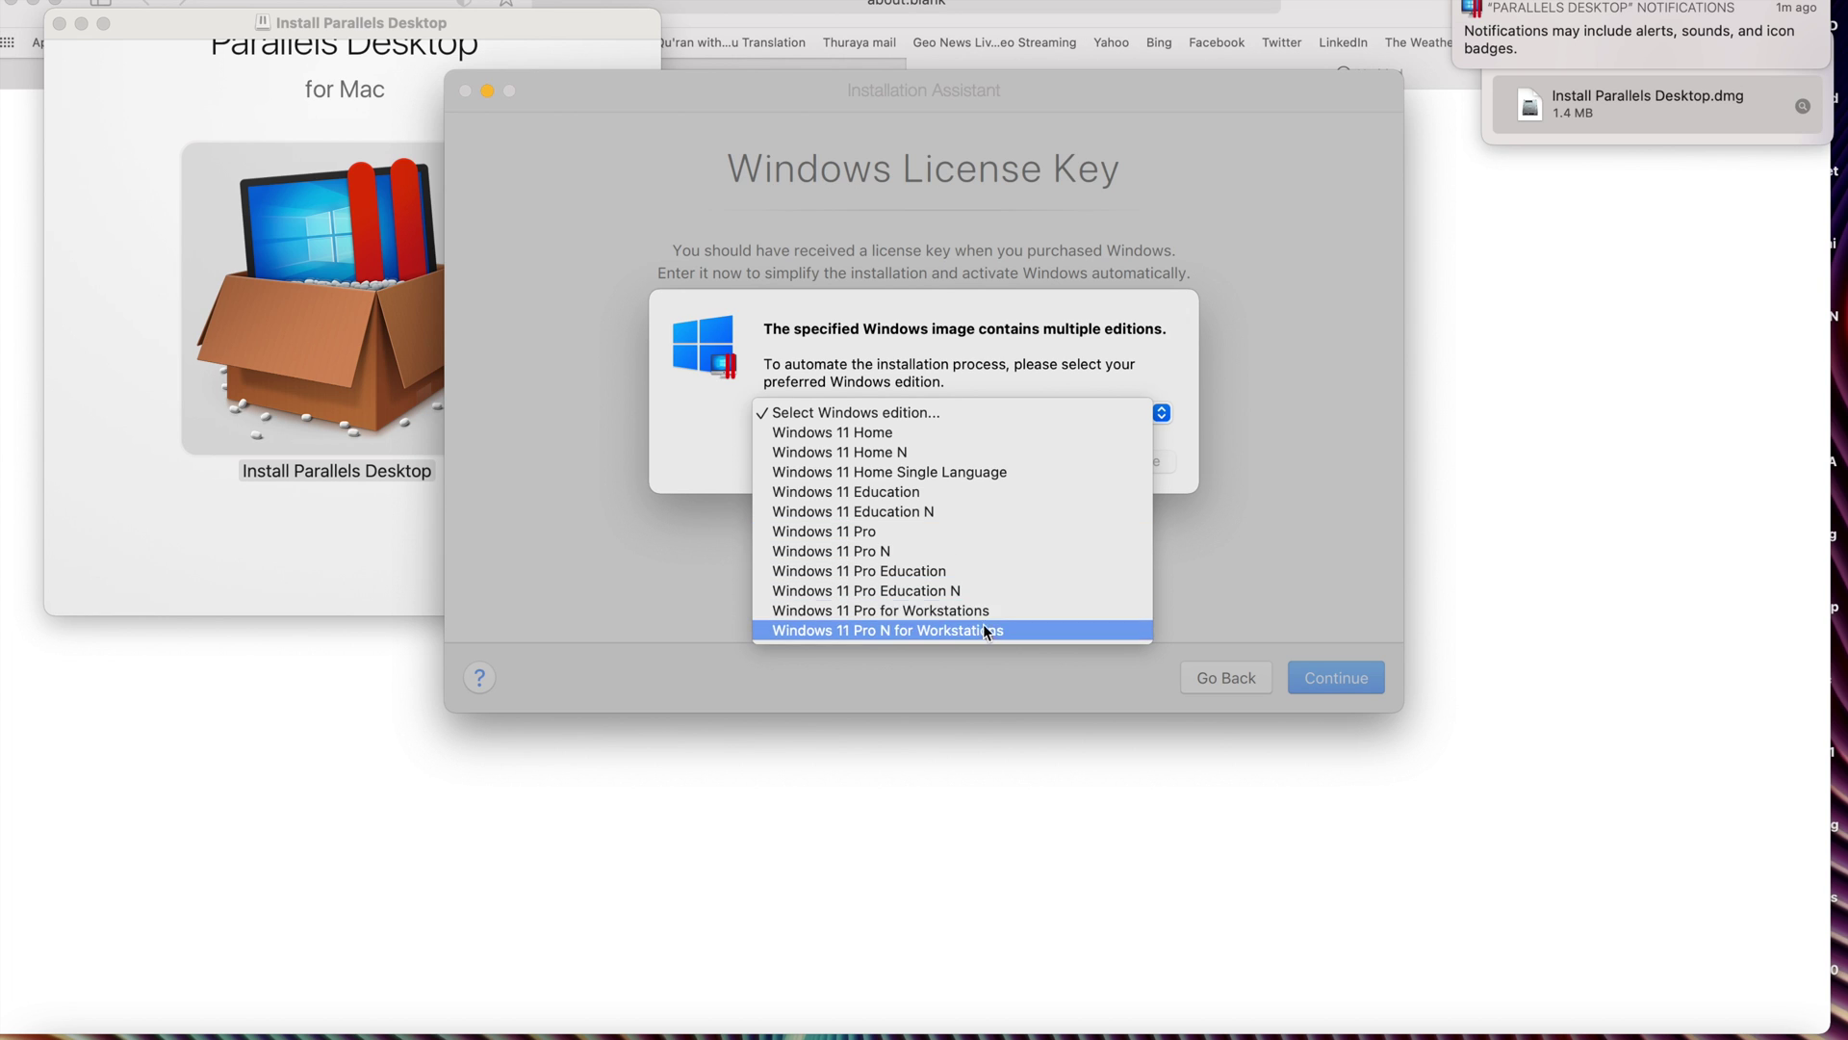
click(1007, 528)
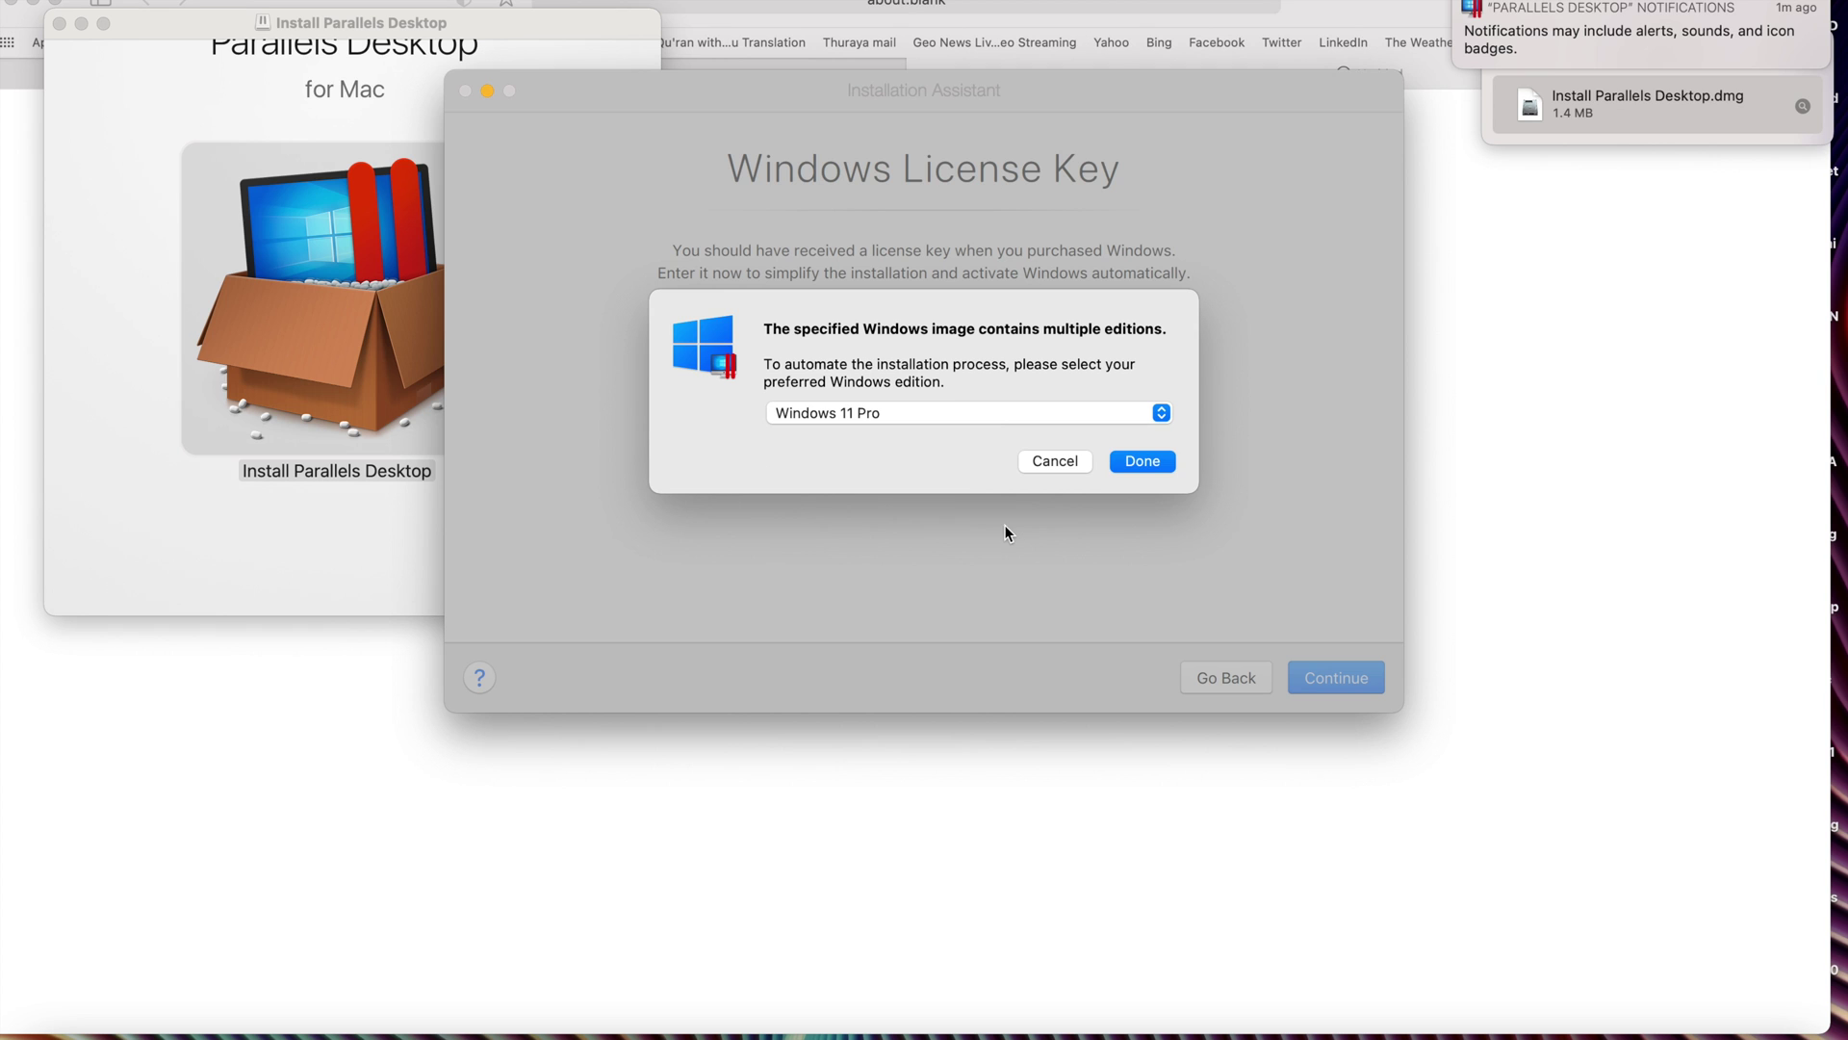
click(1143, 461)
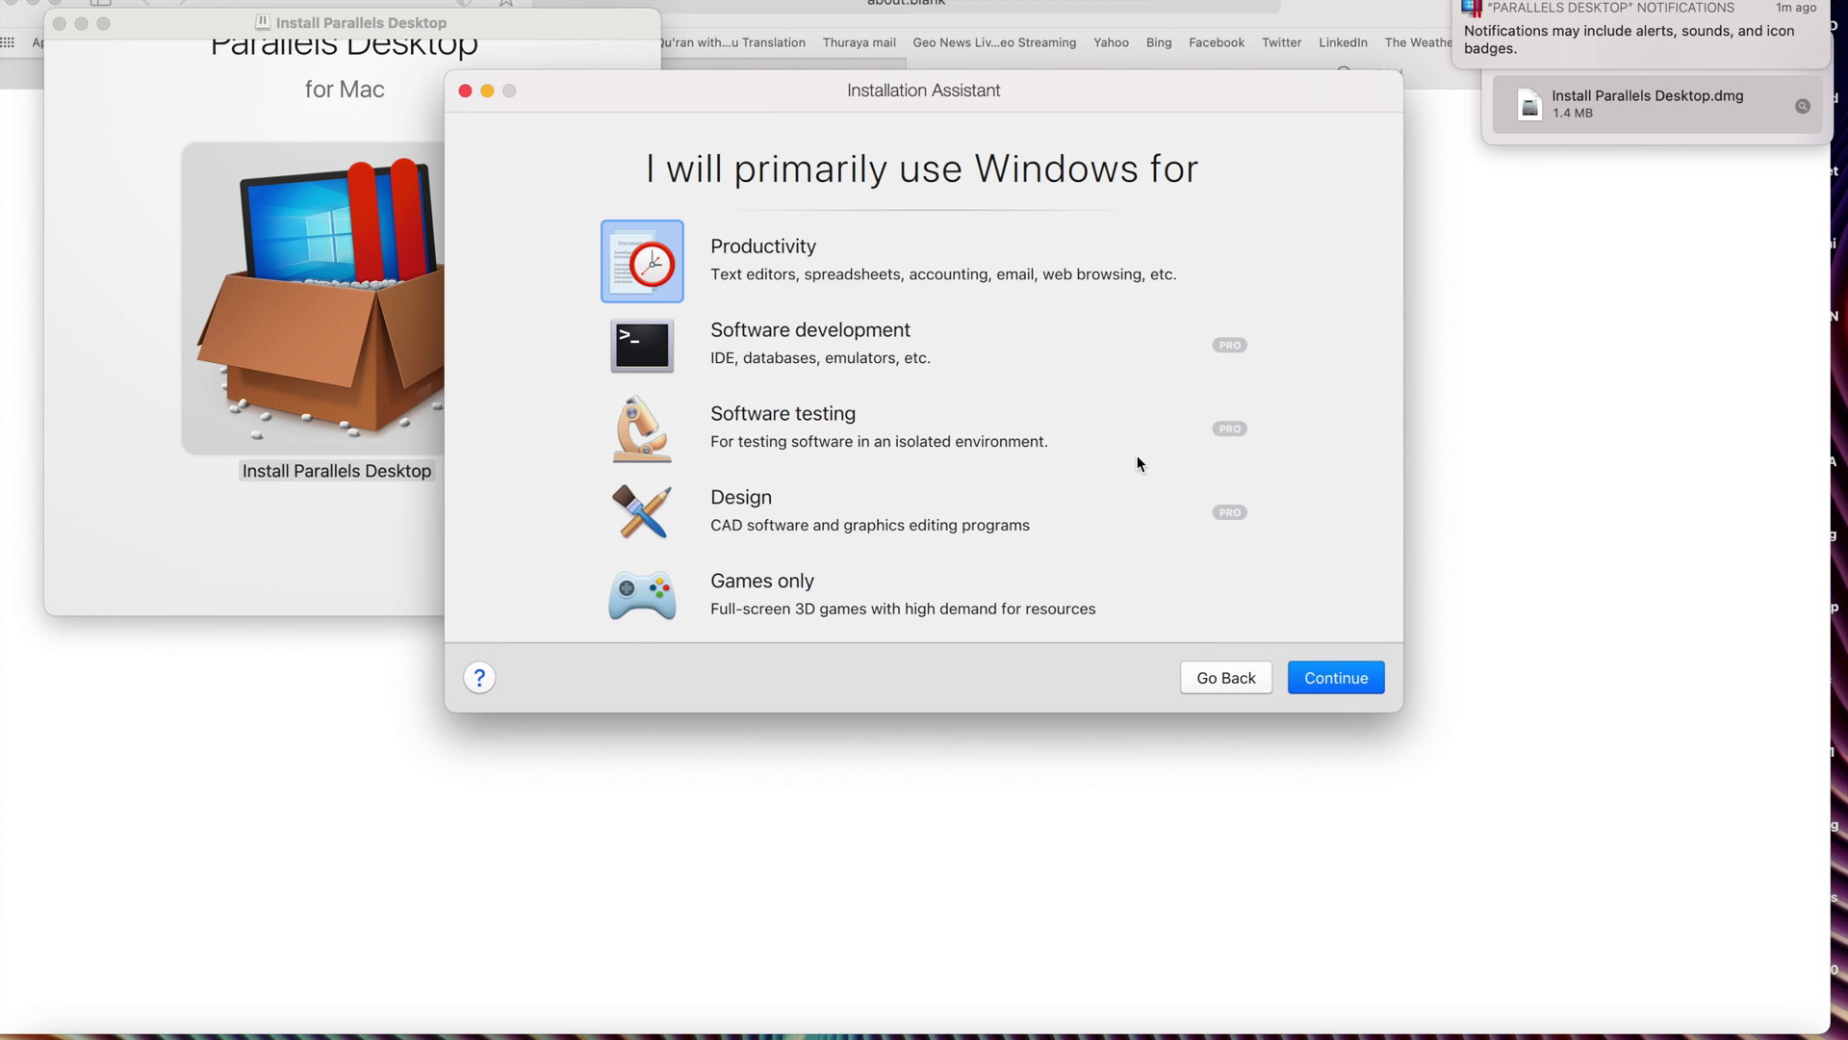
click(1332, 676)
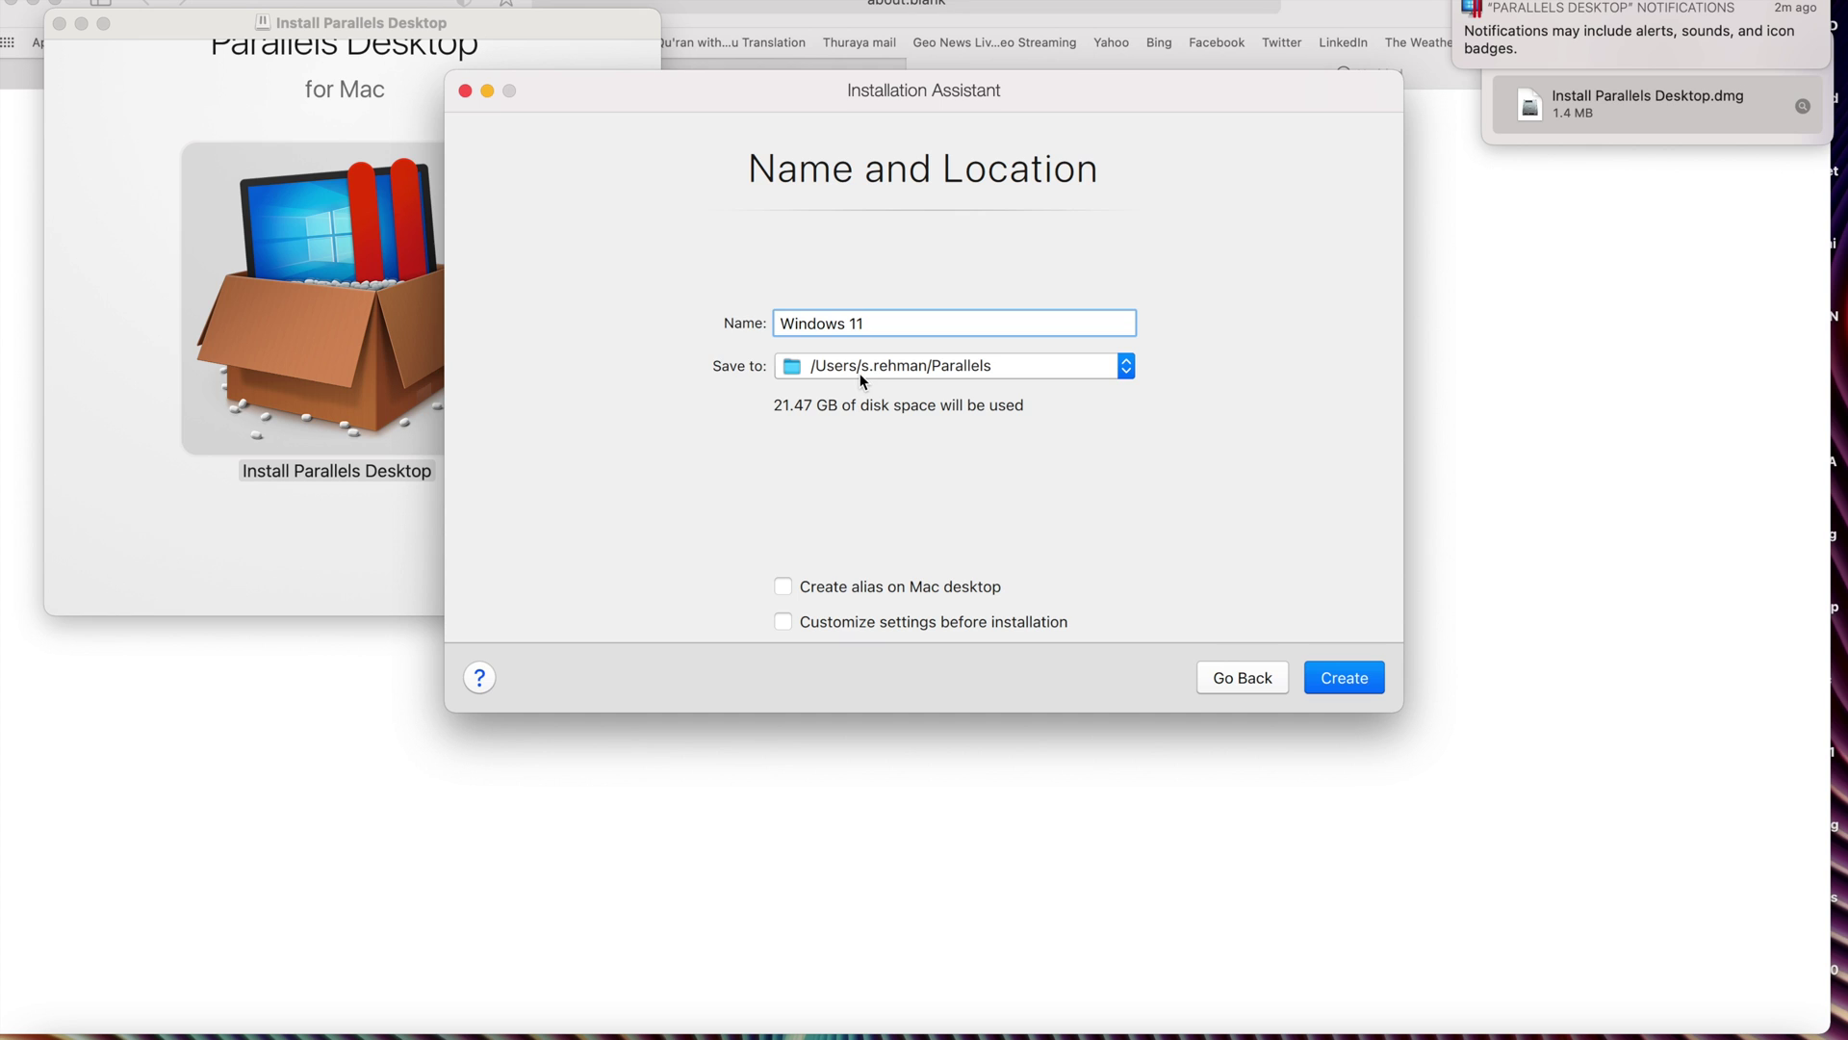
Step: Check the save location choices, keep the user's Parallels folder, and create the virtual machine named Windows 11
click(861, 380)
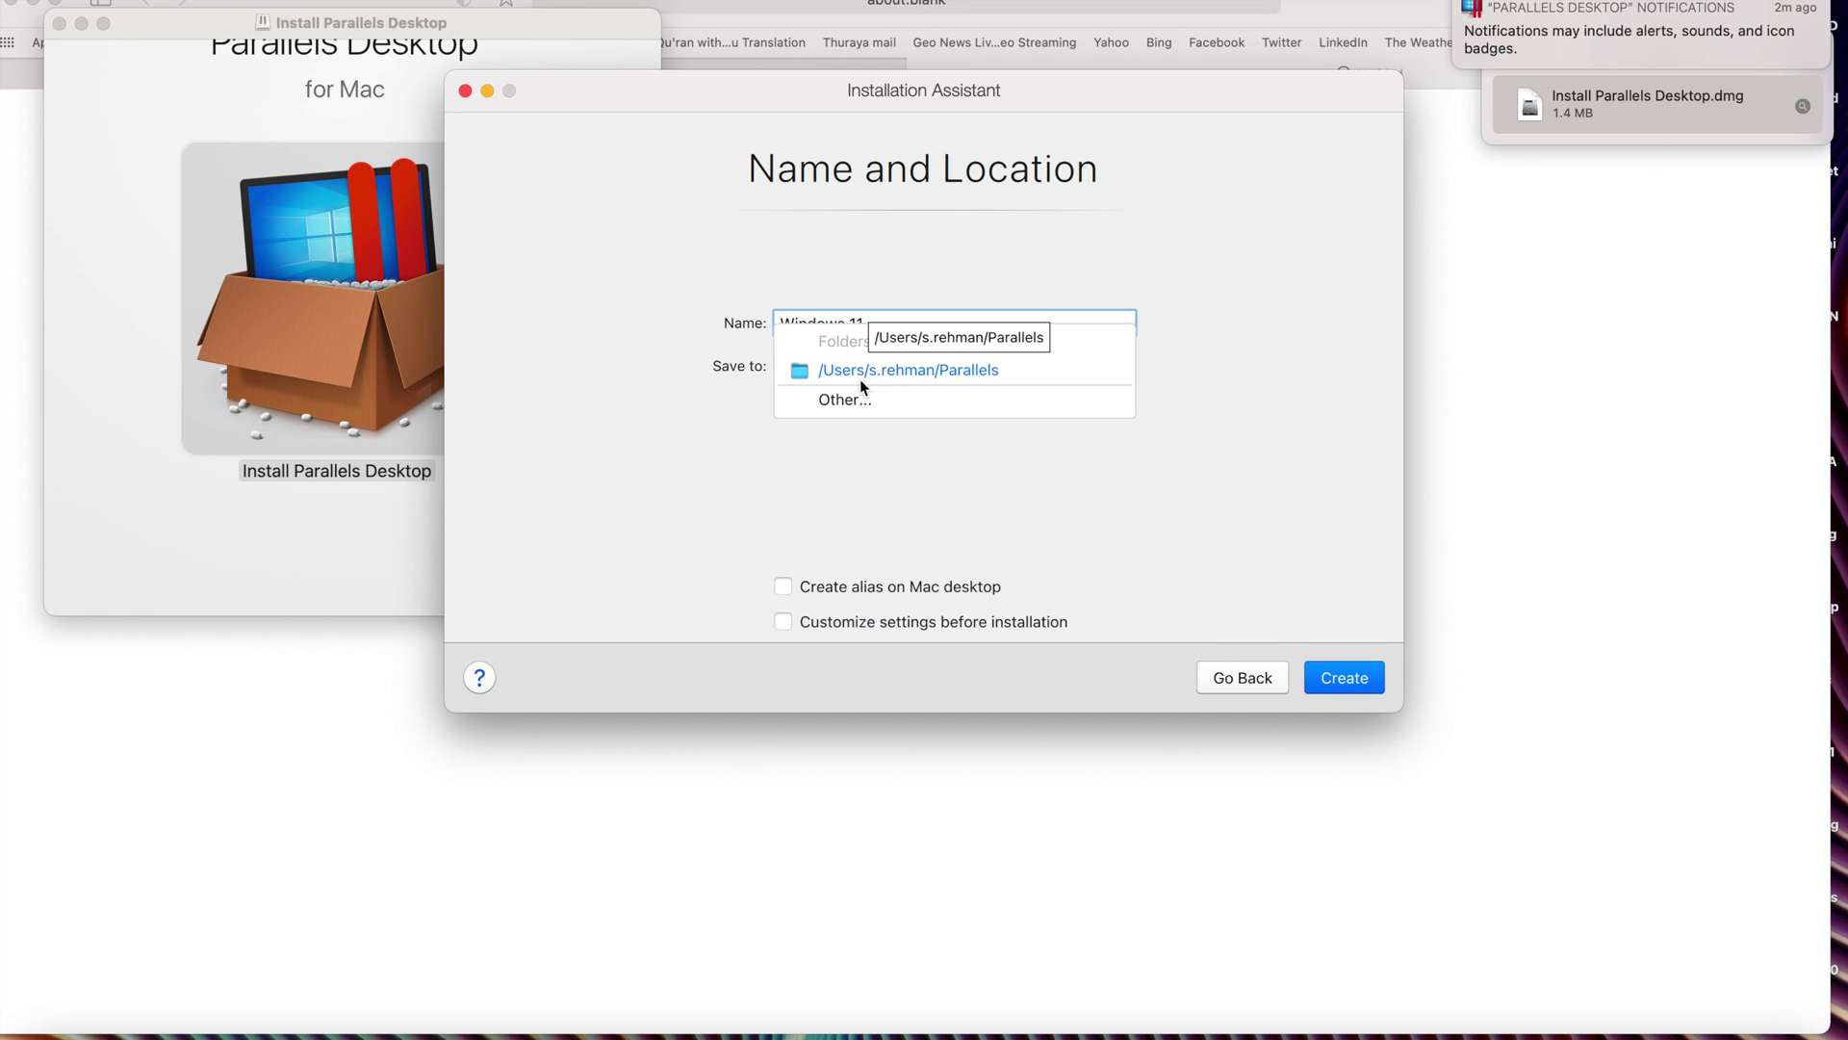
click(699, 393)
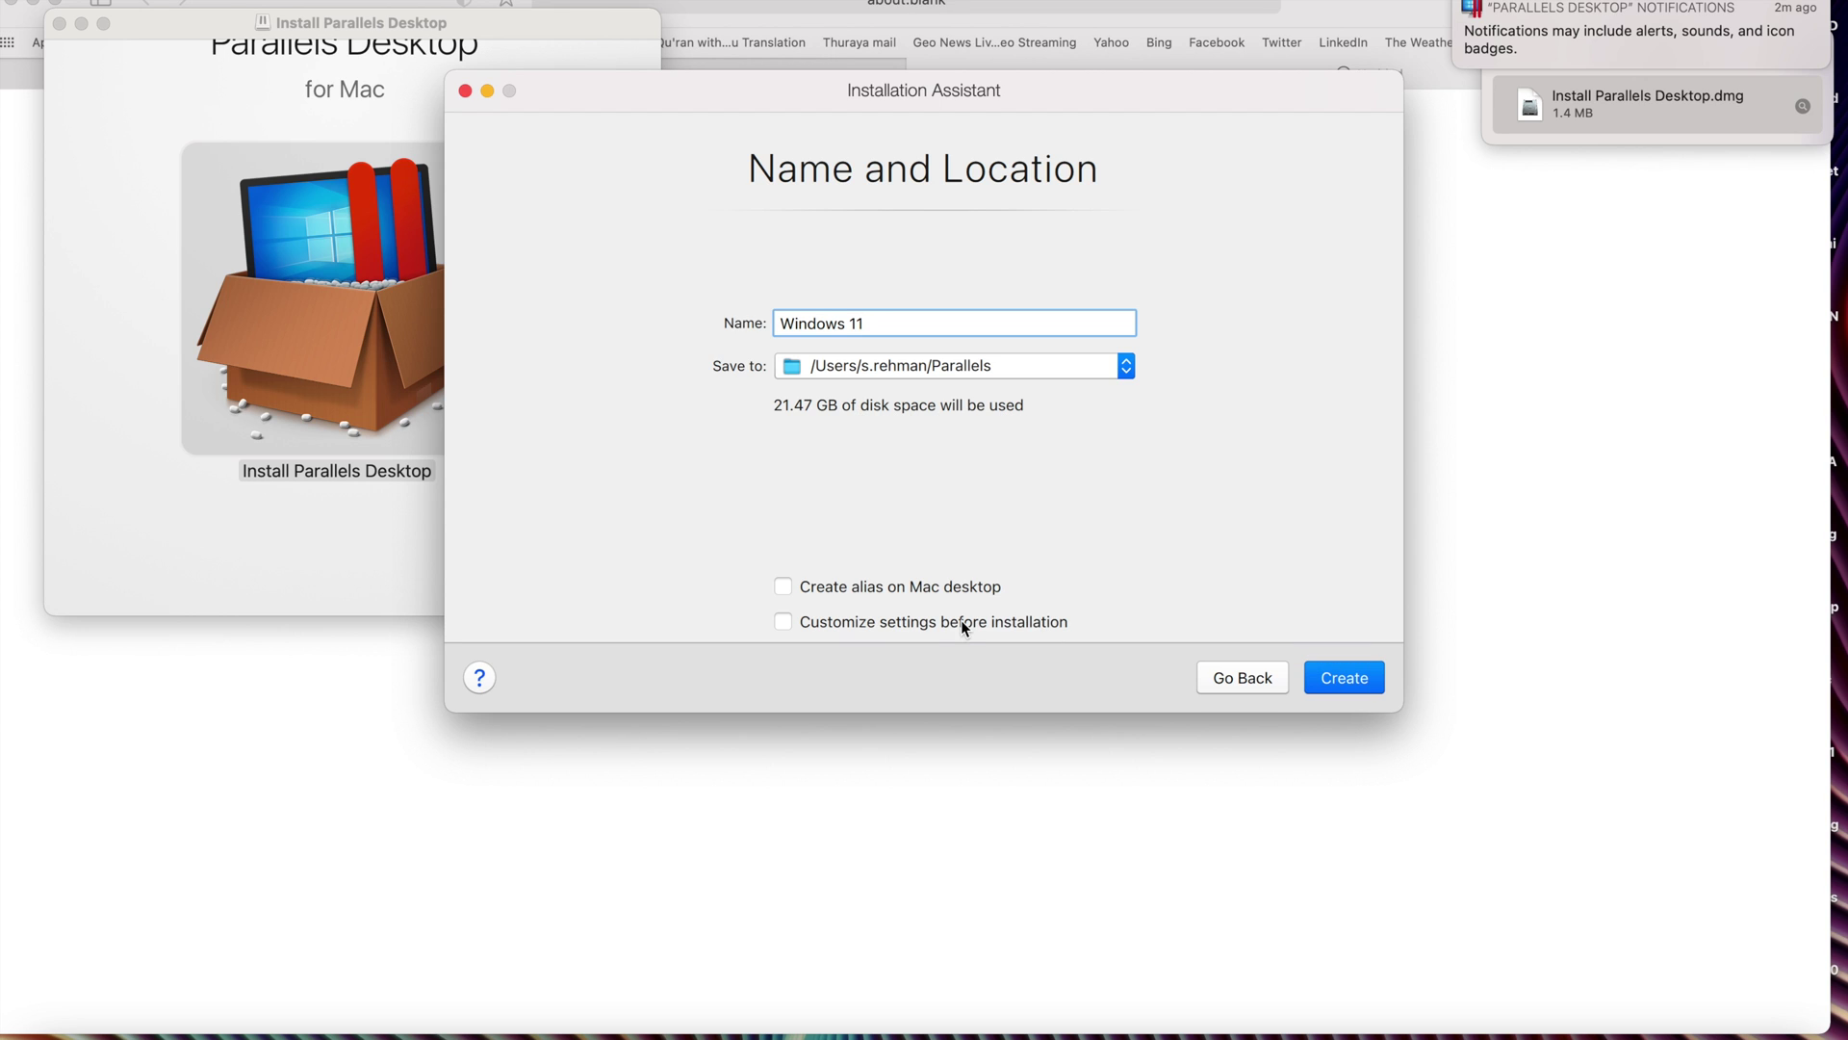
click(1353, 685)
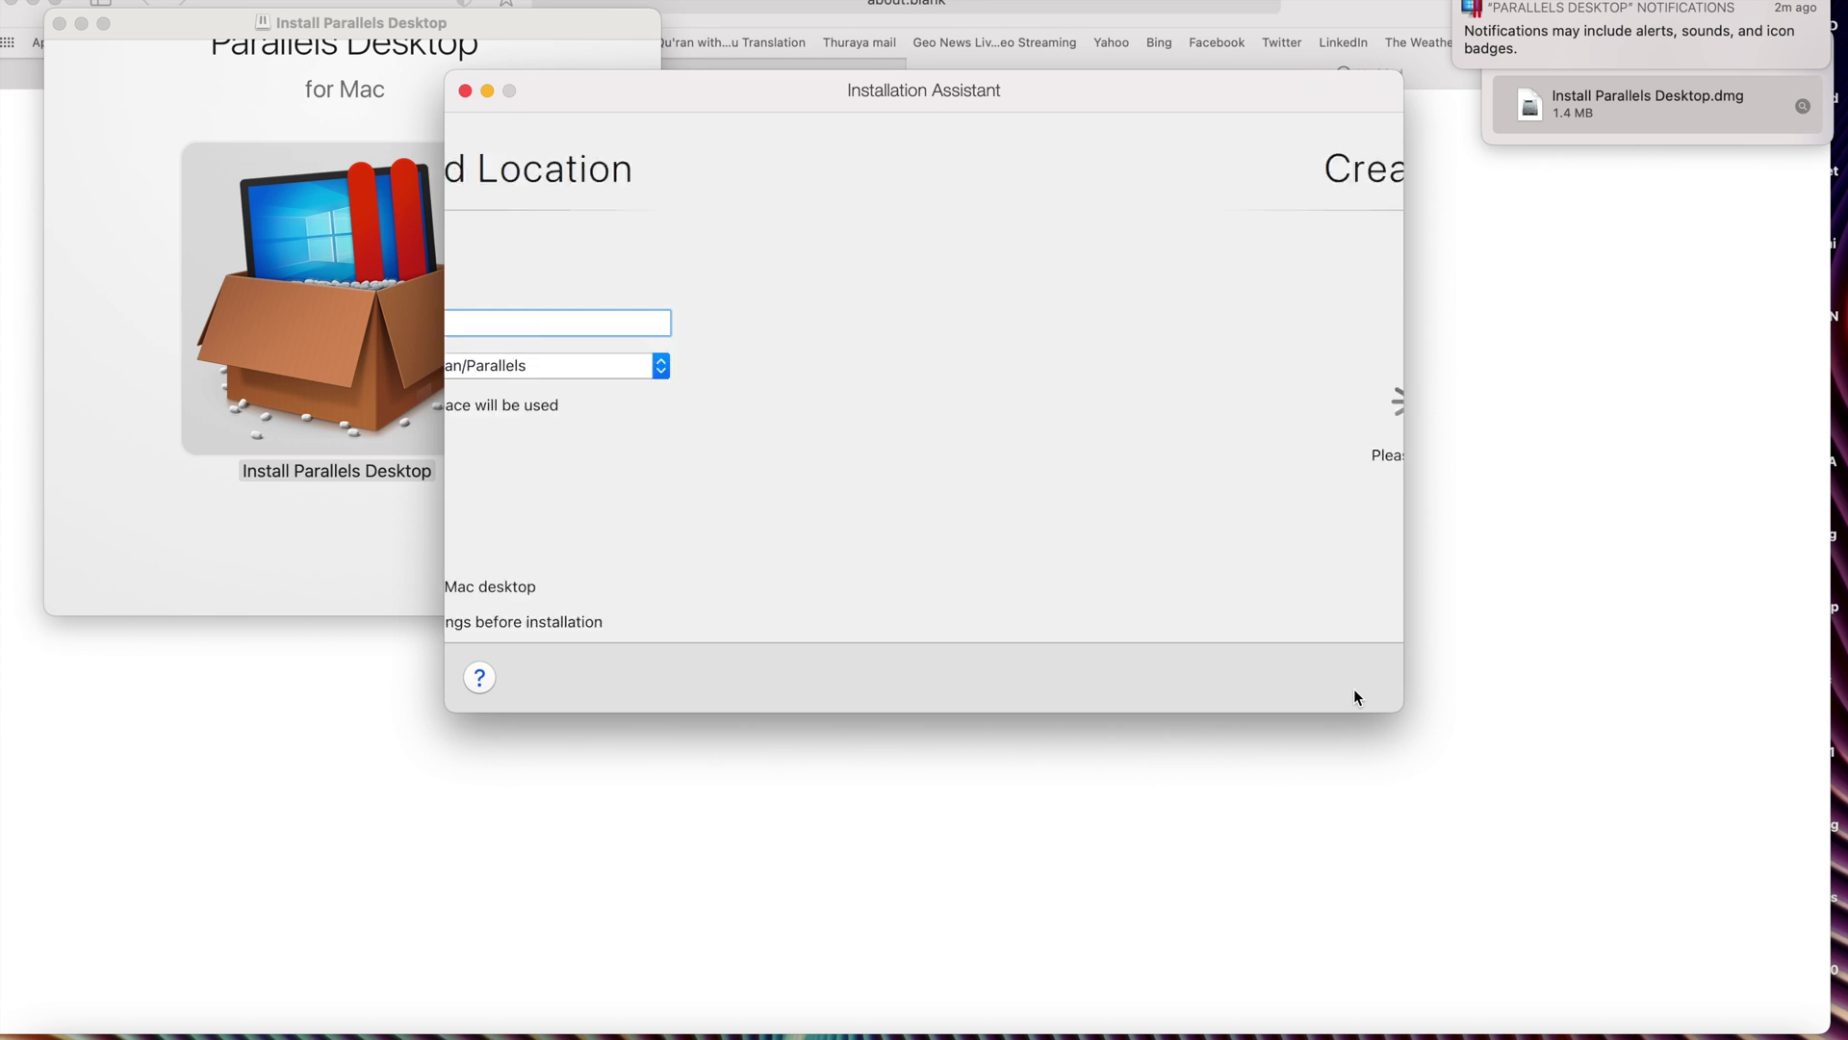
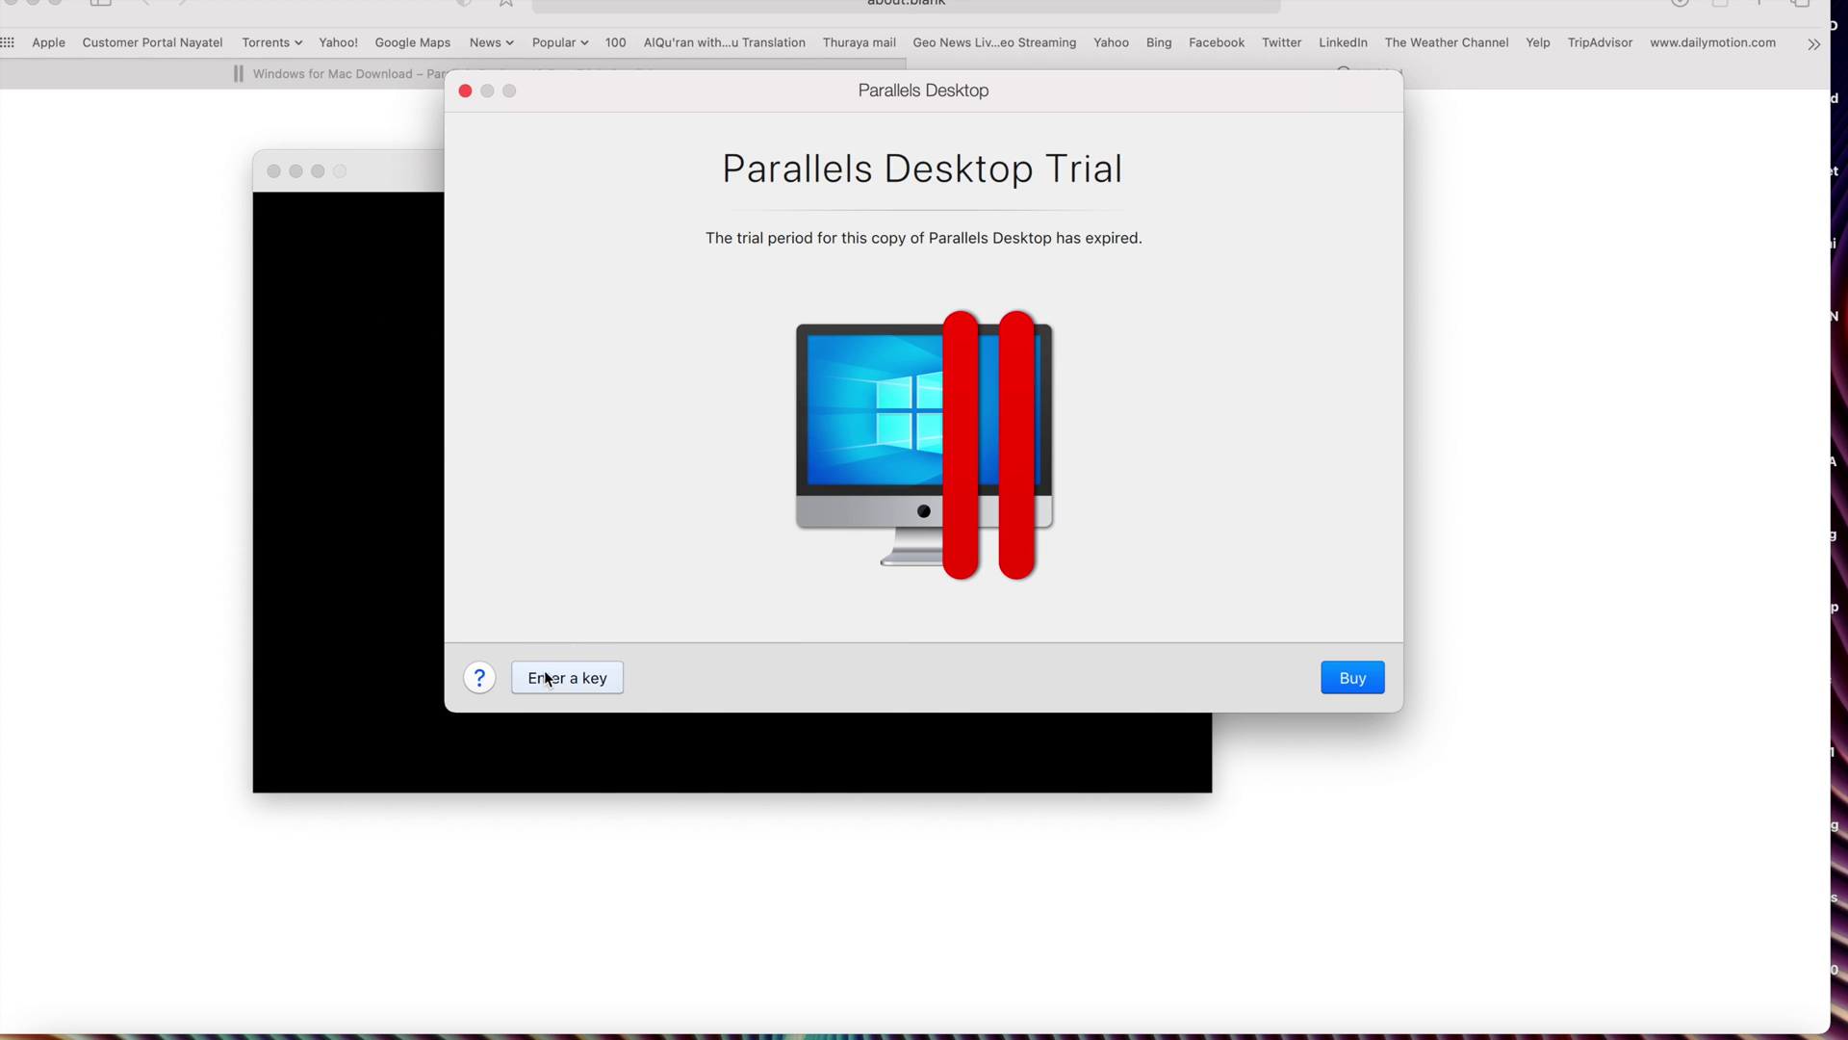
Step: Open the license key entry from the Parallels Desktop Trial prompt and dismiss it
click(573, 672)
key(Escape)
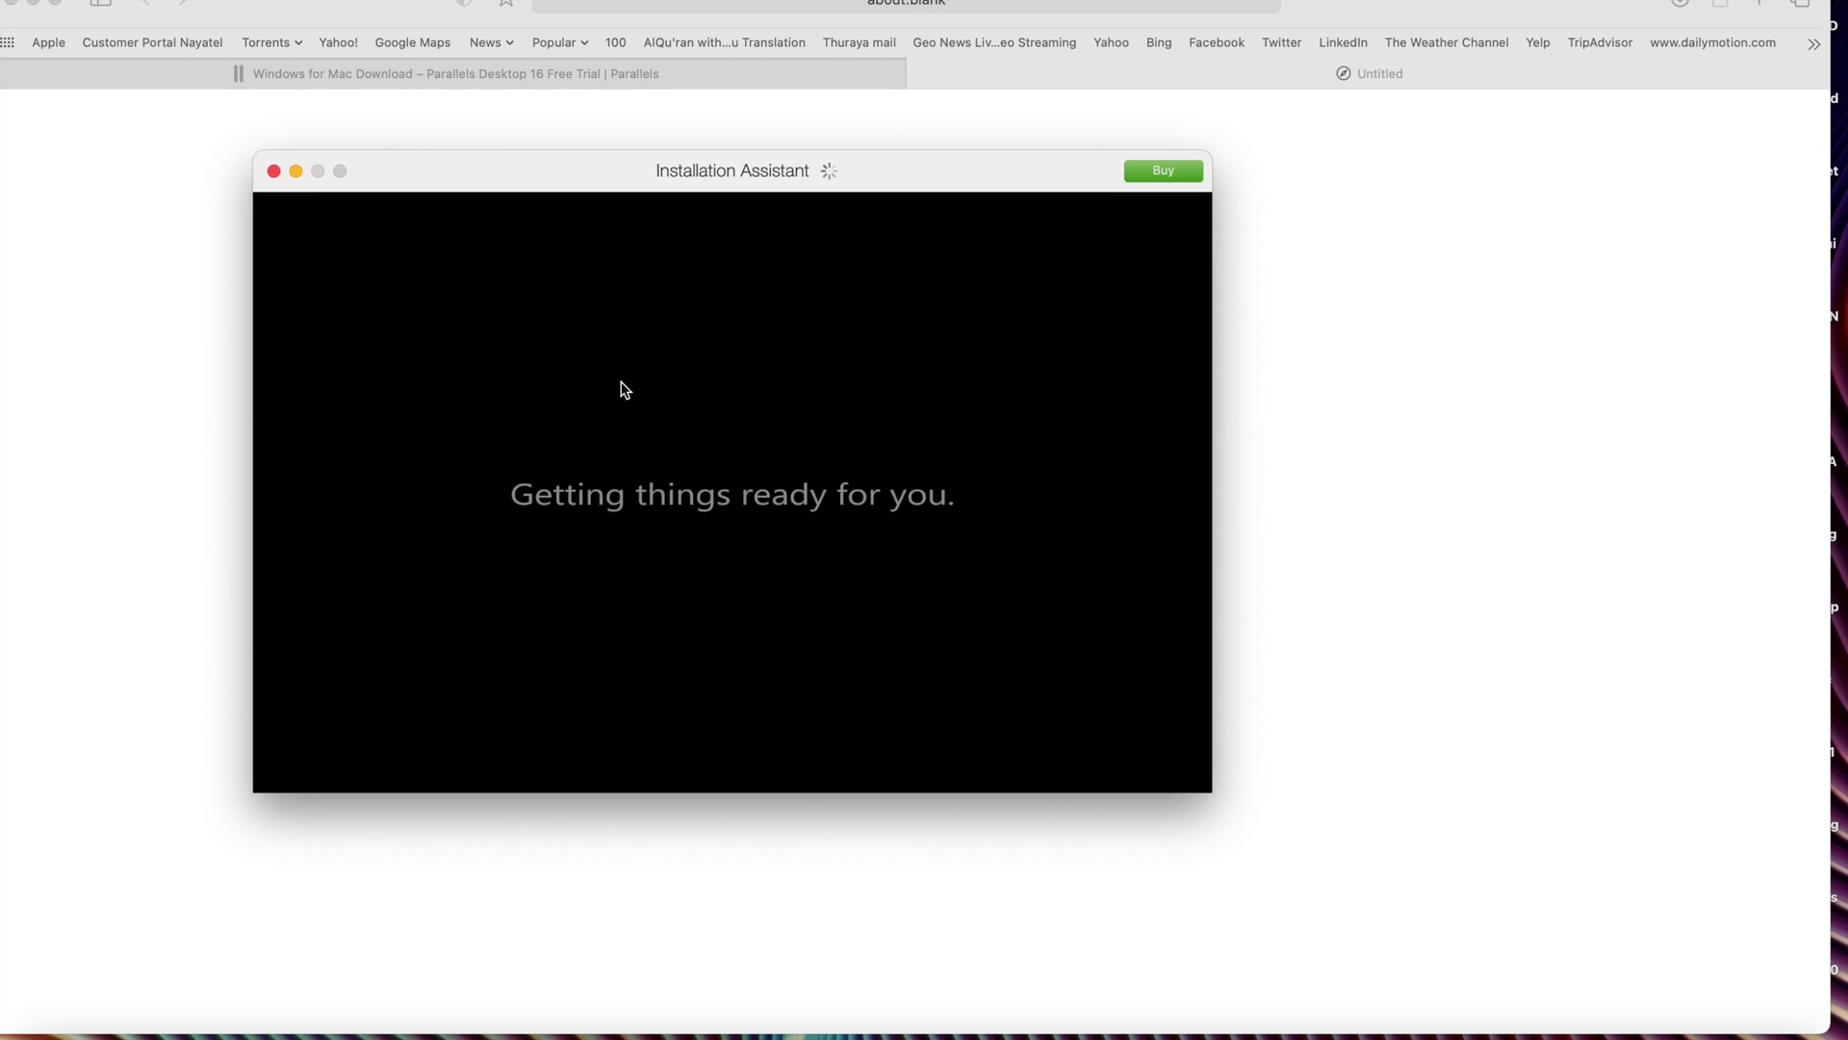
Step: Hide the browser and move the Installation Assistant window toward the upper middle of the desktop
key(super+h)
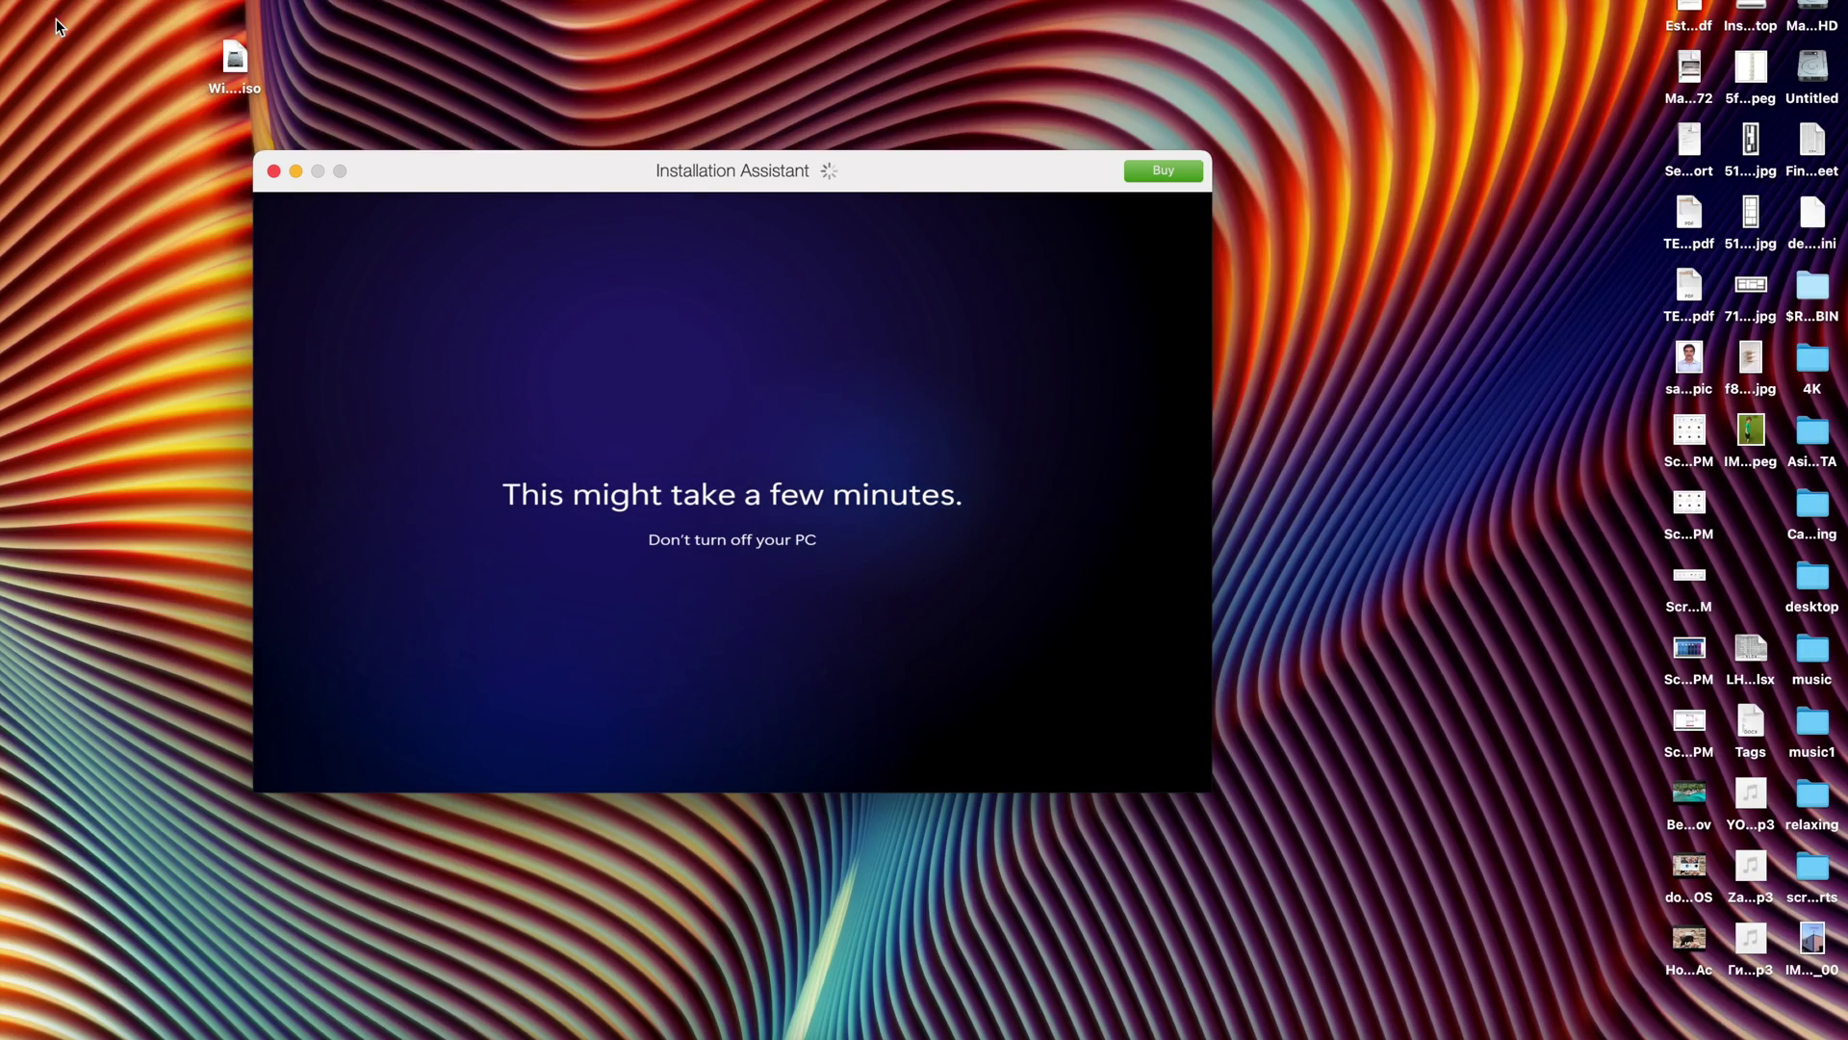
drag(680, 179, 1071, 48)
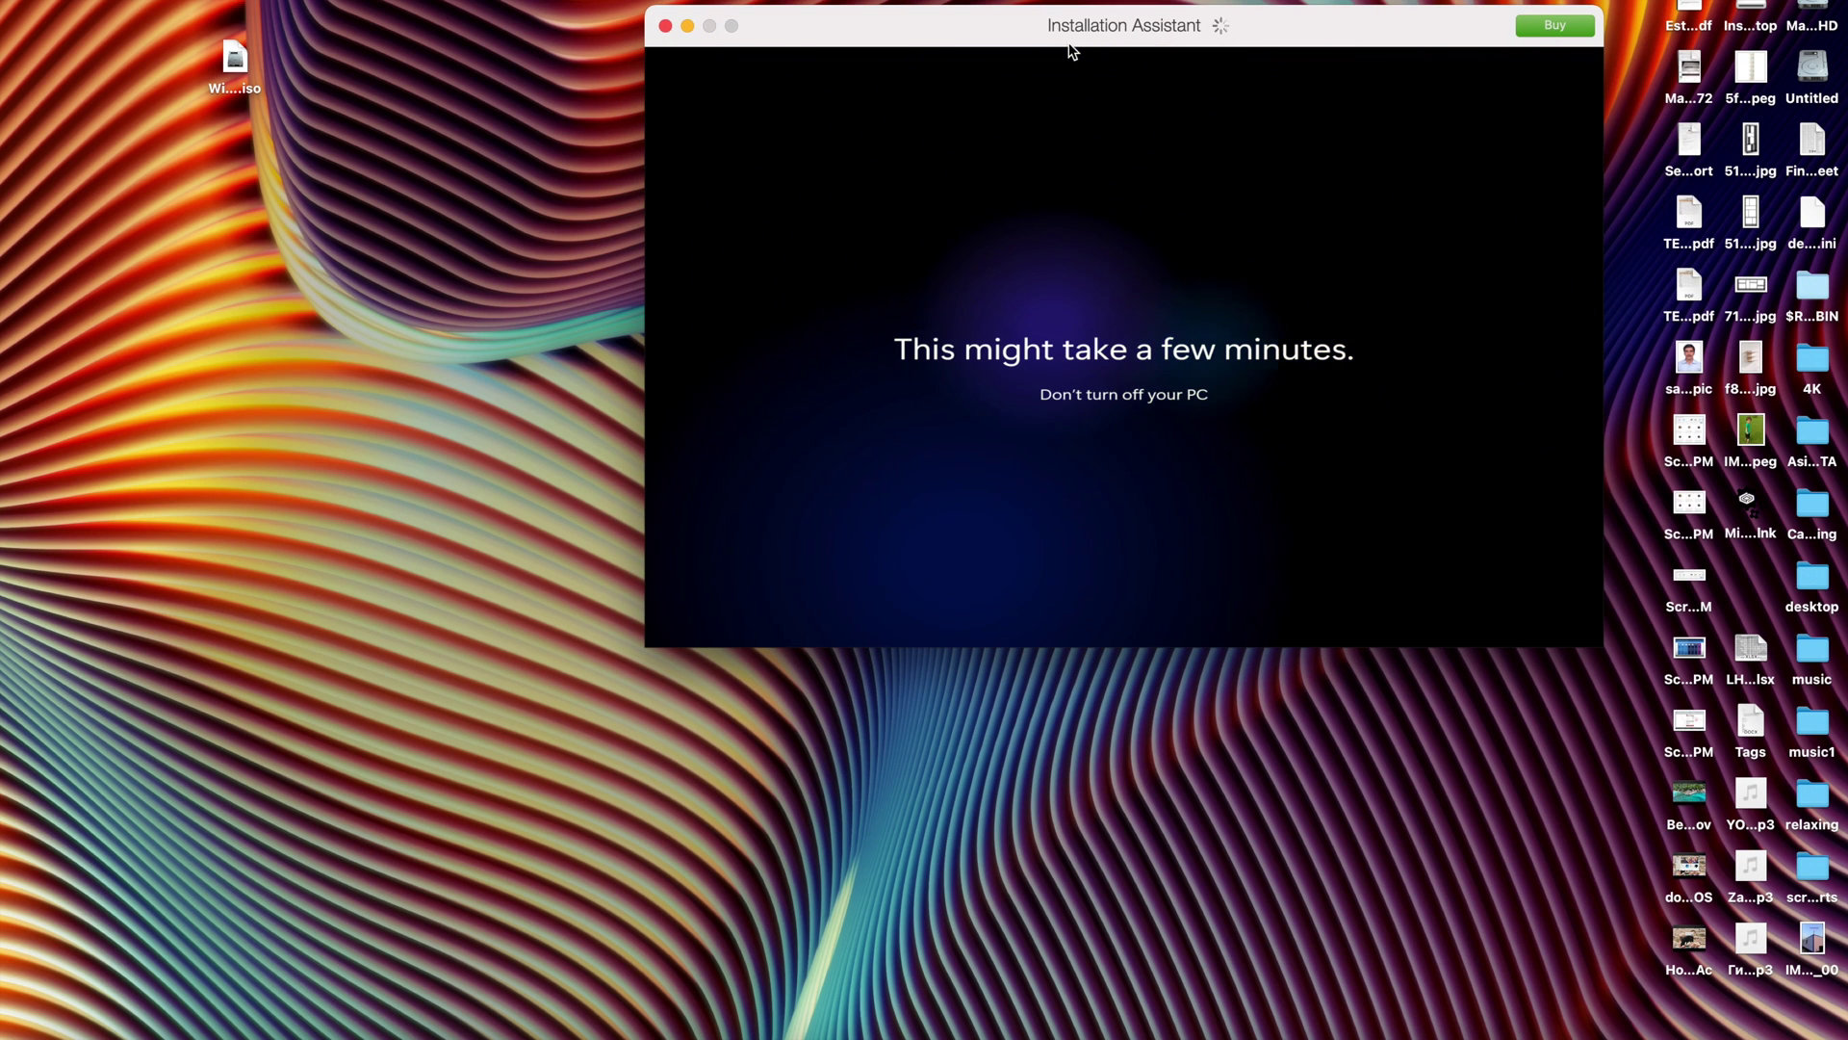